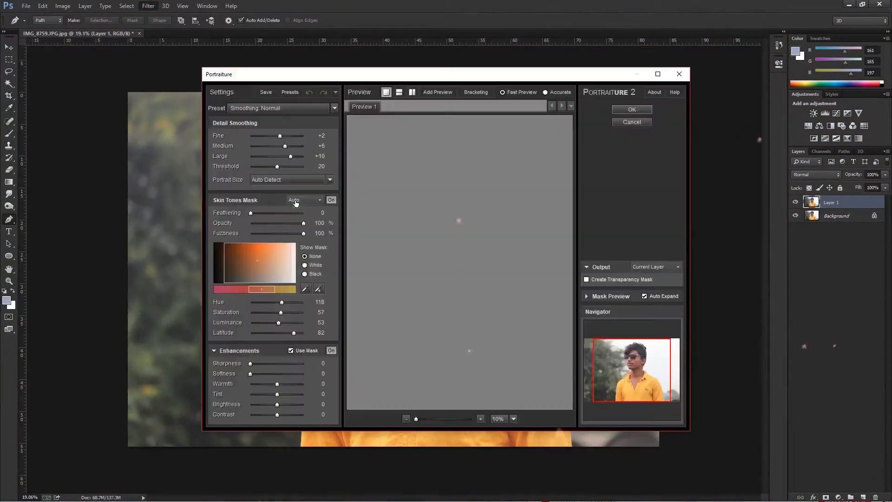
Heal the small spots on the nose, cheek and beside the mouth with the Content-Aware Spot Healing Brush.
key(v)
scroll(442, 225, up, 5)
key(j)
scroll(226, 162, up, 2)
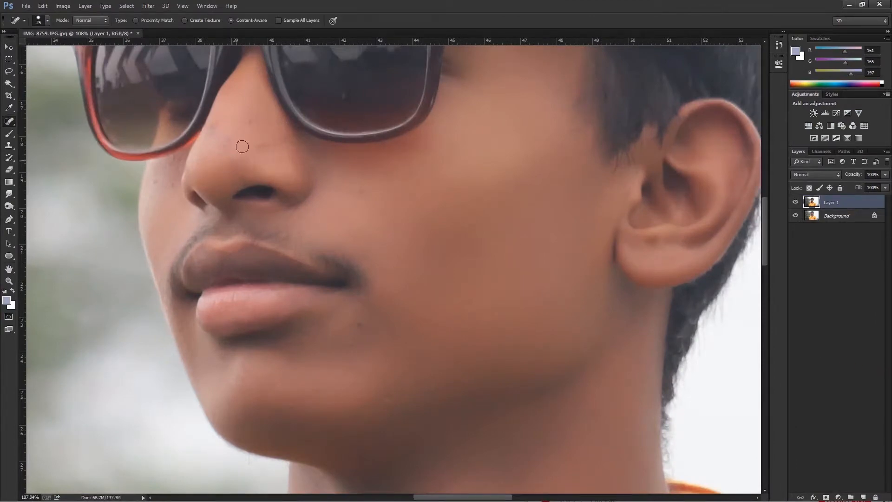
click(250, 120)
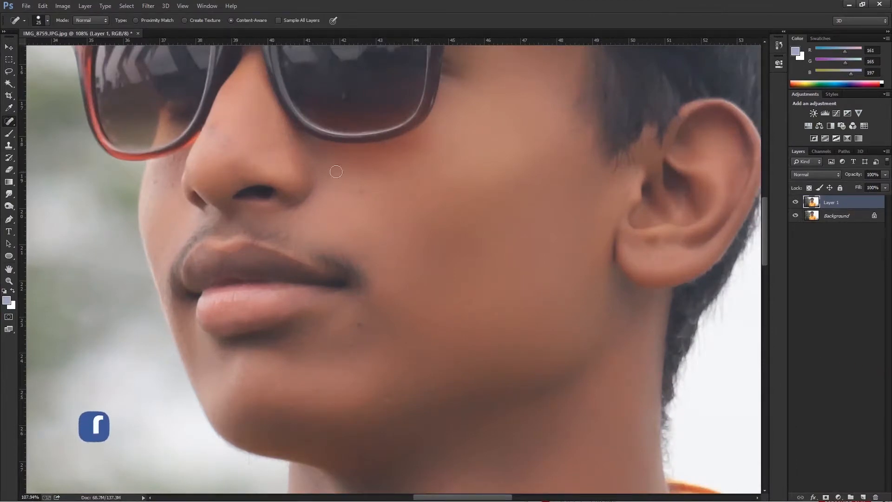
click(351, 341)
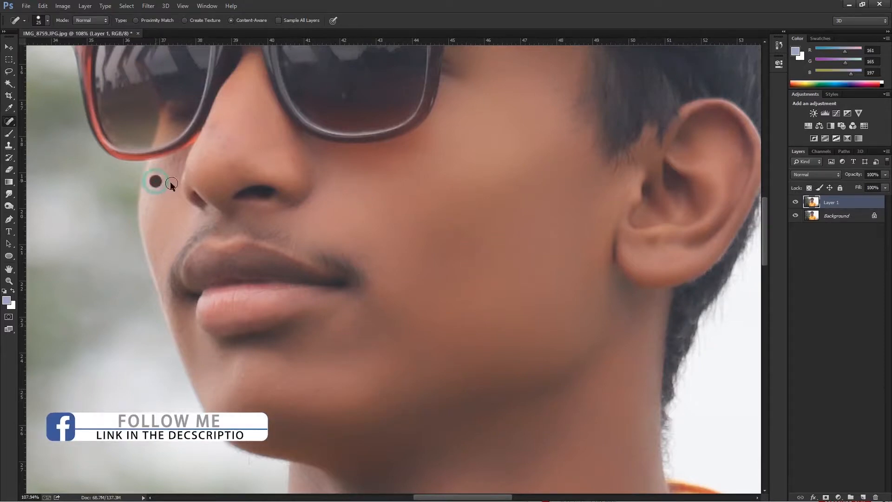
click(214, 127)
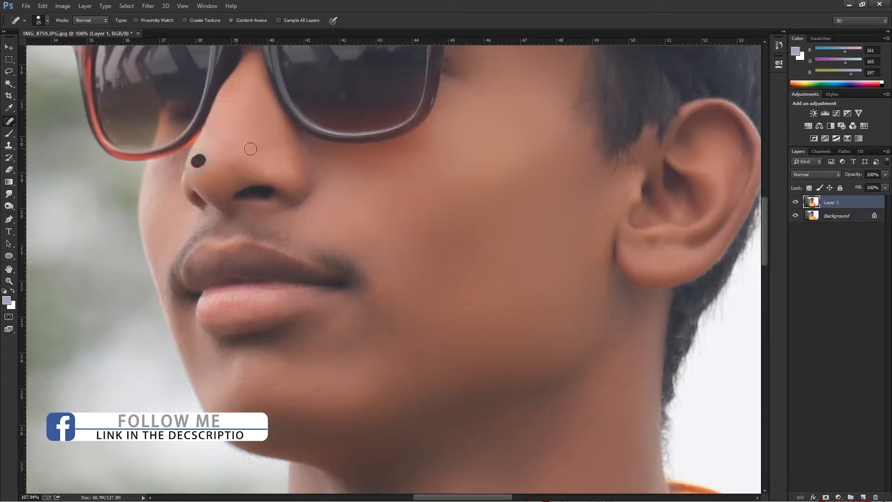
scroll(464, 203, down, 5)
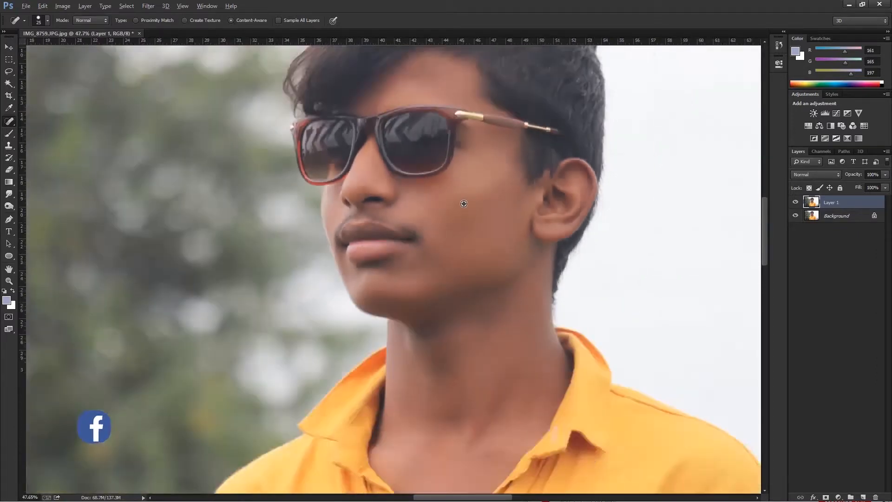
scroll(464, 203, down, 7)
click(9, 47)
scroll(504, 225, up, 1)
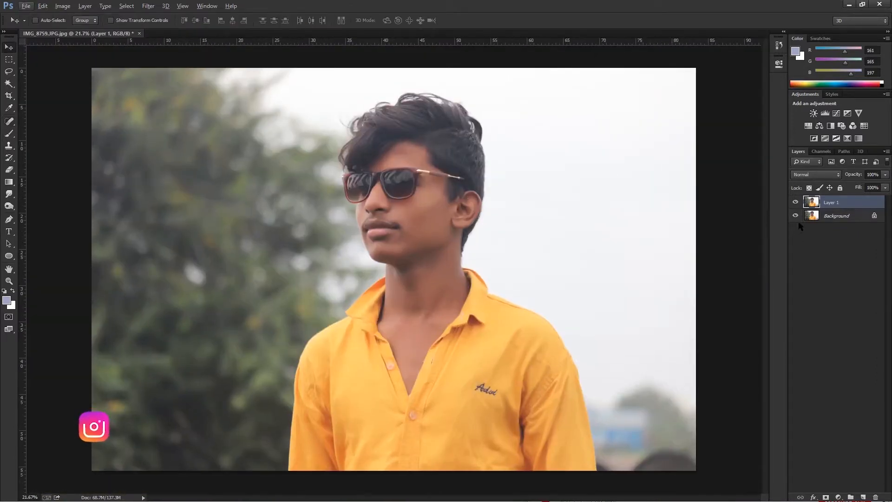
Use Selective Color on Layer 1 to set Black in the Yellows to -100%.
key(alt+i)
key(a)
key(s)
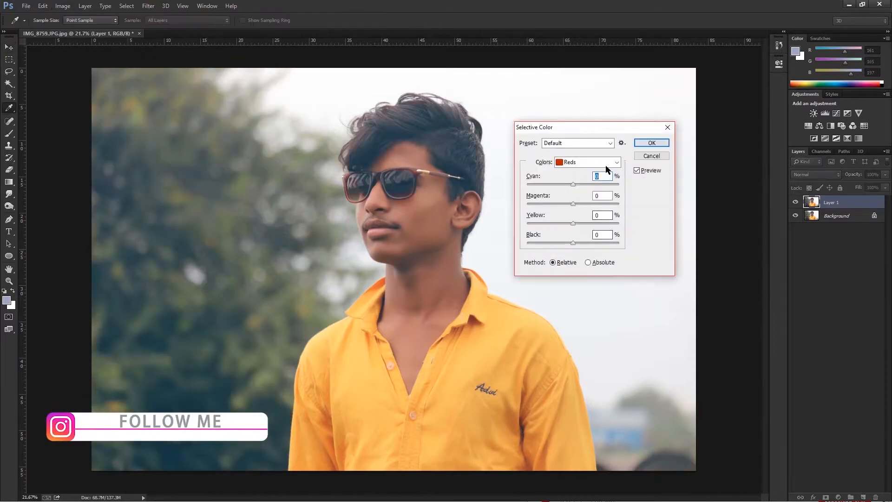
click(597, 144)
click(584, 154)
drag(573, 243, 518, 249)
click(581, 163)
click(582, 188)
scroll(581, 191, up, 1)
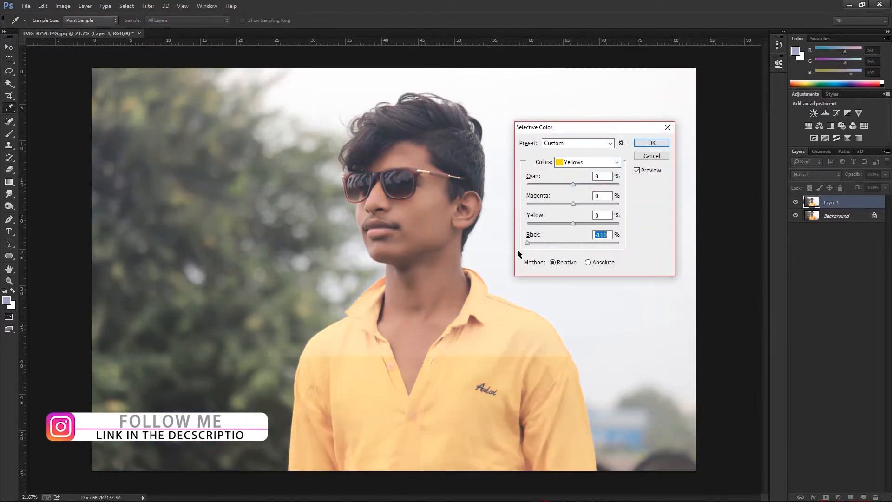
Set Black in the Reds to -76% and apply the Selective Color adjustment.
click(588, 162)
click(581, 168)
drag(573, 243, 539, 246)
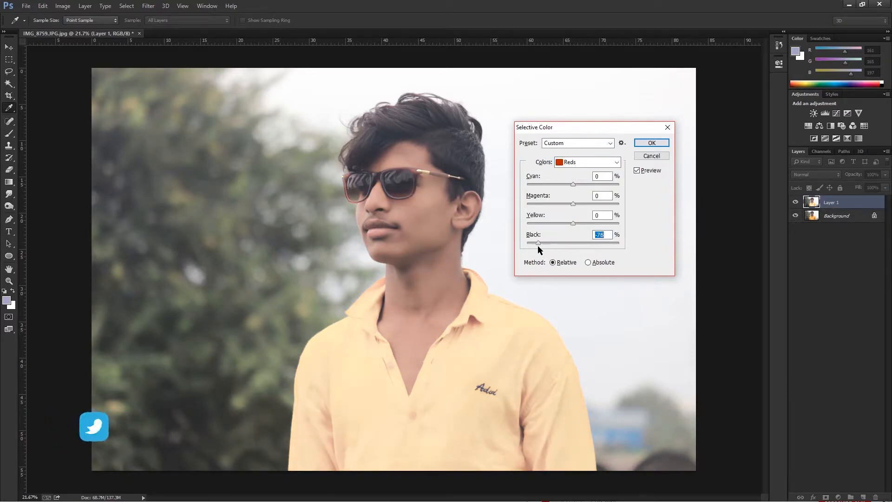
click(652, 143)
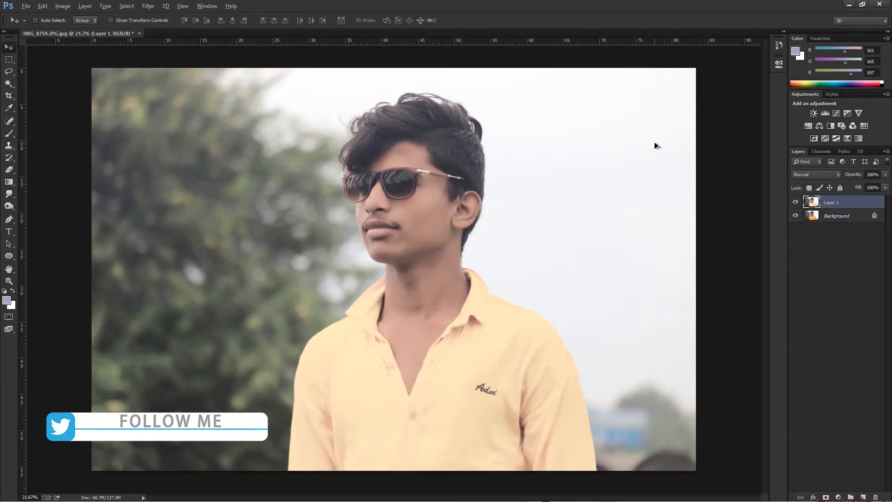
Start a second Selective Color adjustment on Layer 1 and set Black in the Blacks to -10%.
key(alt+i)
key(j)
key(s)
click(581, 143)
click(573, 154)
click(581, 143)
click(583, 171)
click(582, 142)
click(575, 155)
click(589, 163)
click(581, 245)
drag(574, 244, 566, 244)
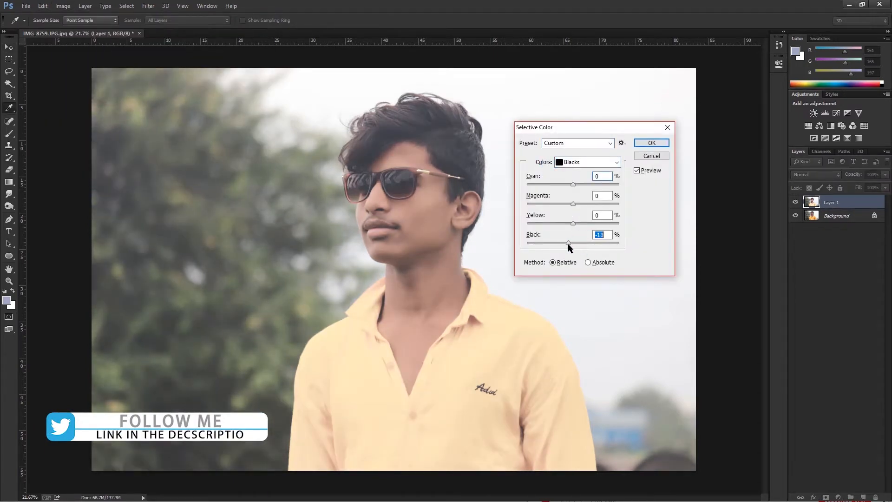
Set Black in the Neutrals to -15% and apply the Selective Color adjustment.
click(588, 162)
click(581, 236)
drag(574, 243, 567, 243)
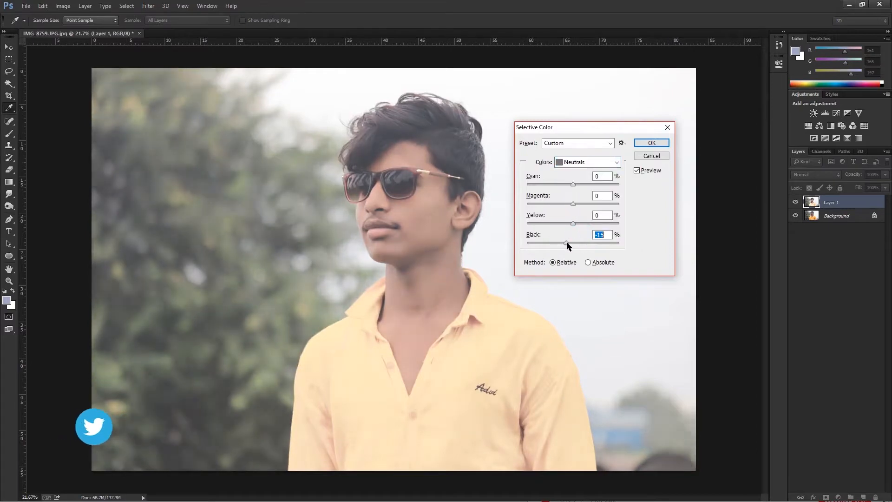
click(653, 142)
Apply Levels to Layer 1 with shadow input 21, midtone 1.06 and the white input pulled slightly inward.
key(ctrl+l)
drag(539, 228, 545, 227)
drag(598, 227, 596, 227)
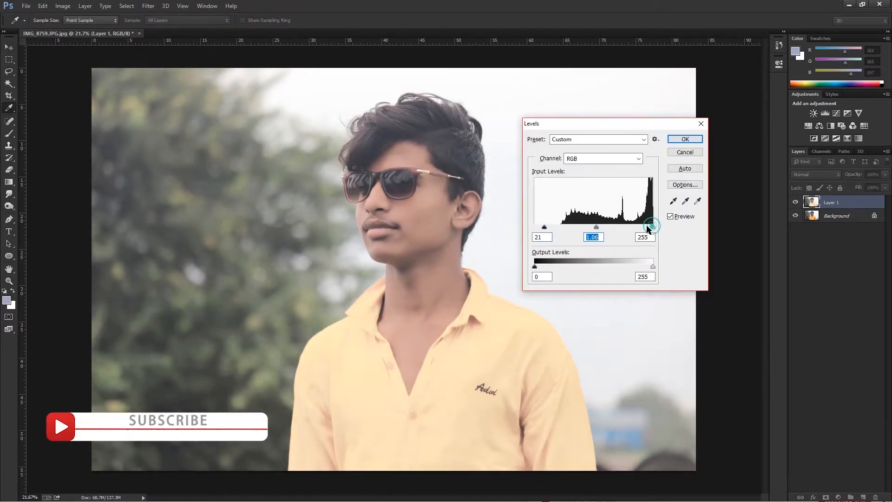
drag(653, 228, 650, 228)
click(677, 139)
Apply an RGB curve with points at about input 64 to output 57, 128 to 129 and 214 to 212.
key(ctrl+m)
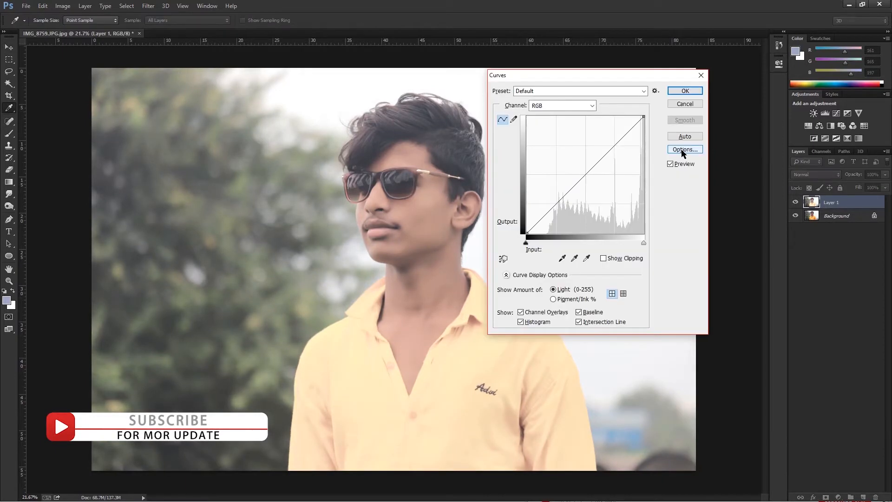
drag(556, 204, 556, 208)
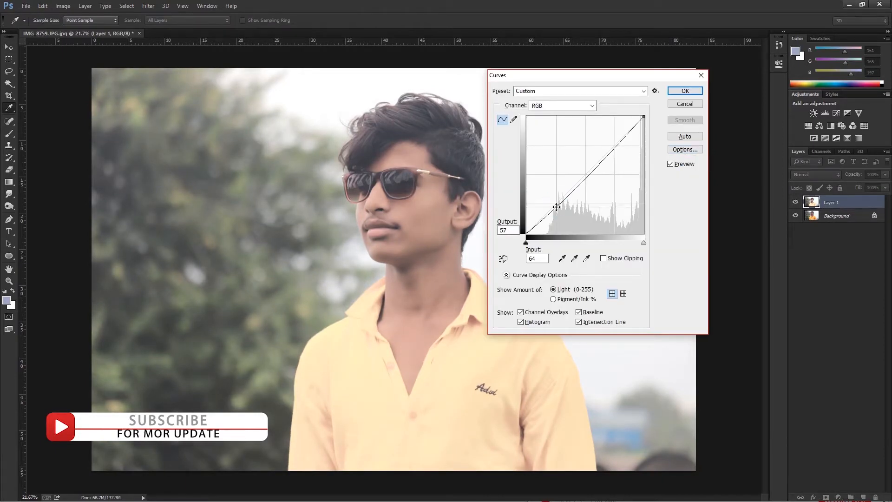
click(585, 174)
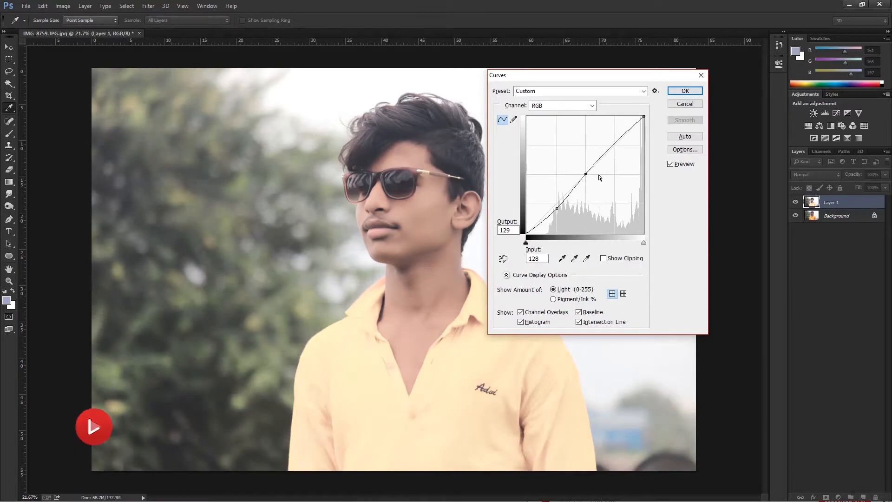
drag(625, 134, 625, 135)
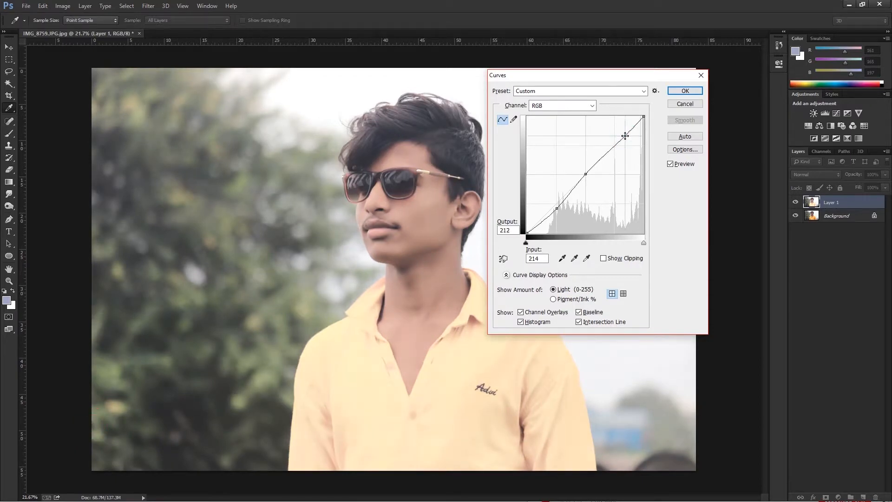
click(683, 92)
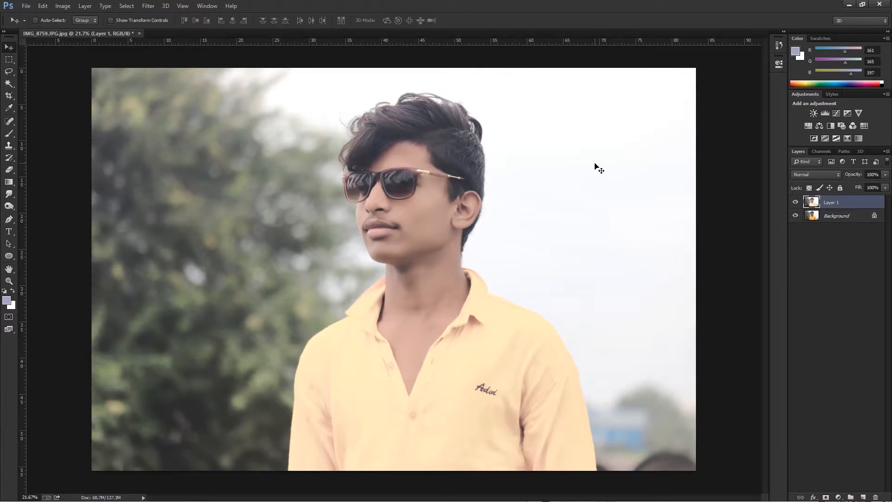
Apply Levels to Layer 1 again with shadow input 7 and a slight midtone adjustment.
scroll(544, 274, down, 2)
key(ctrl+l)
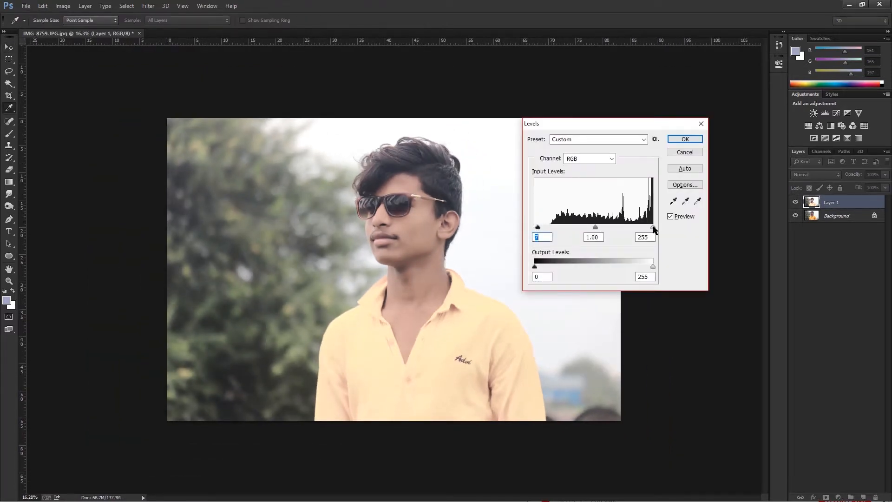
drag(596, 227, 599, 227)
key(Return)
Apply Color Balance to the midtones with the yellow–blue level at -4.
key(ctrl+b)
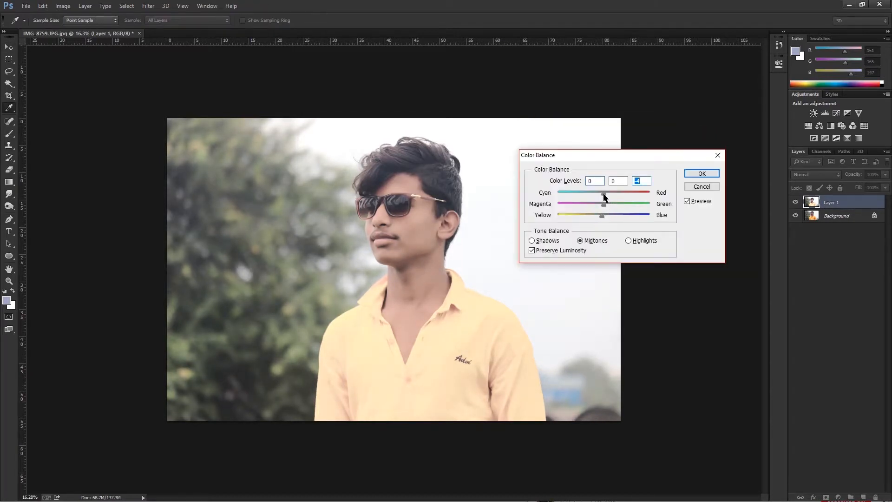
click(702, 174)
Duplicate the Background layer and hide Layer 1 behind an inverted, black layer mask.
drag(825, 243, 863, 497)
click(820, 204)
click(827, 498)
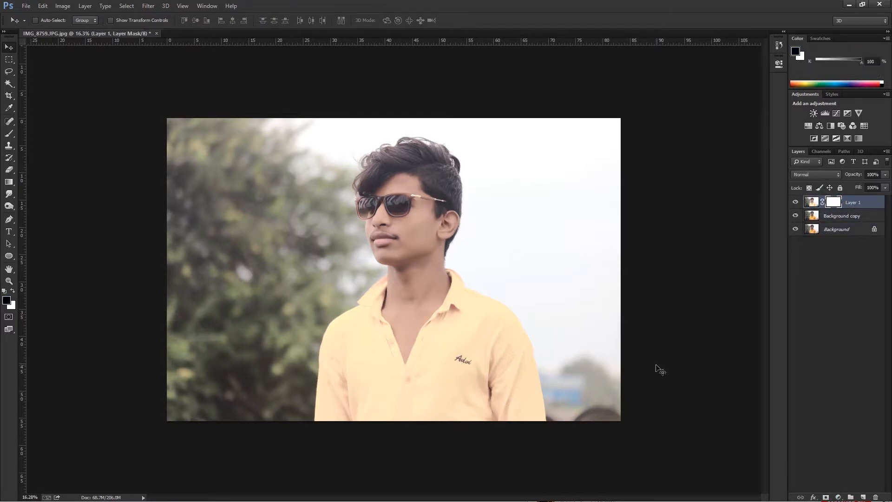
key(ctrl+i)
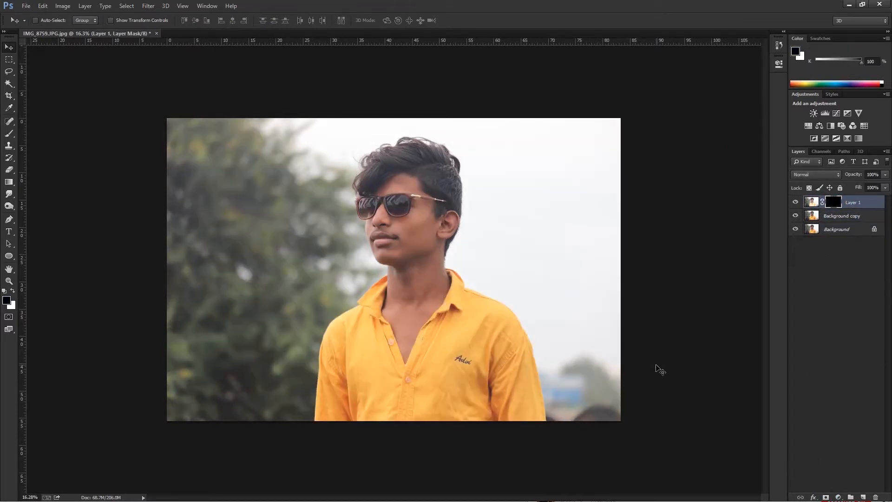
Start a Pen tool path where the neck meets the collar below the ear and trace down the collar's inner edge.
key(p)
scroll(445, 291, up, 10)
click(495, 149)
click(529, 212)
scroll(529, 214, up, 3)
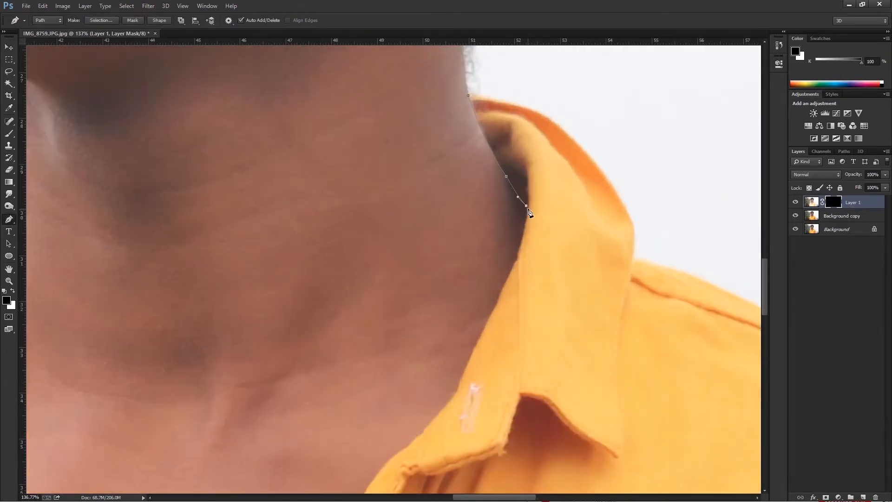
drag(511, 269, 497, 301)
scroll(513, 285, up, 1)
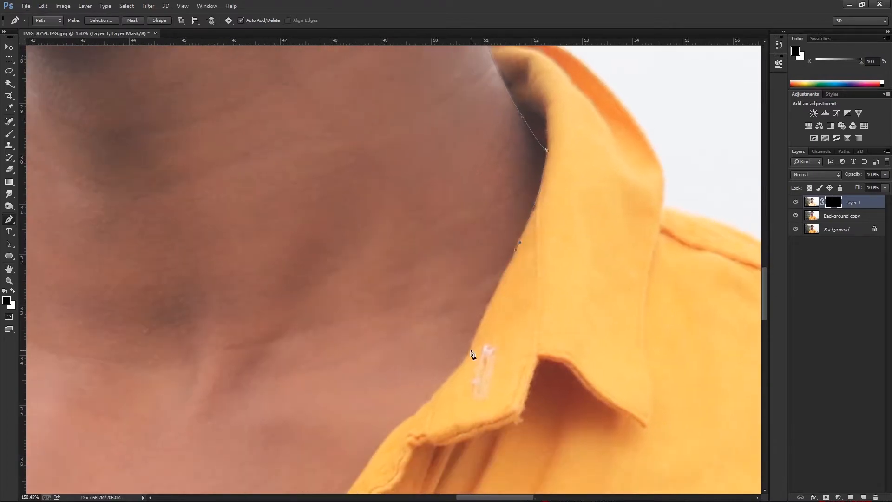
Continue the path down the collar's inner edge, past the buttonhole and onto the upper shirt opening.
scroll(510, 280, up, 5)
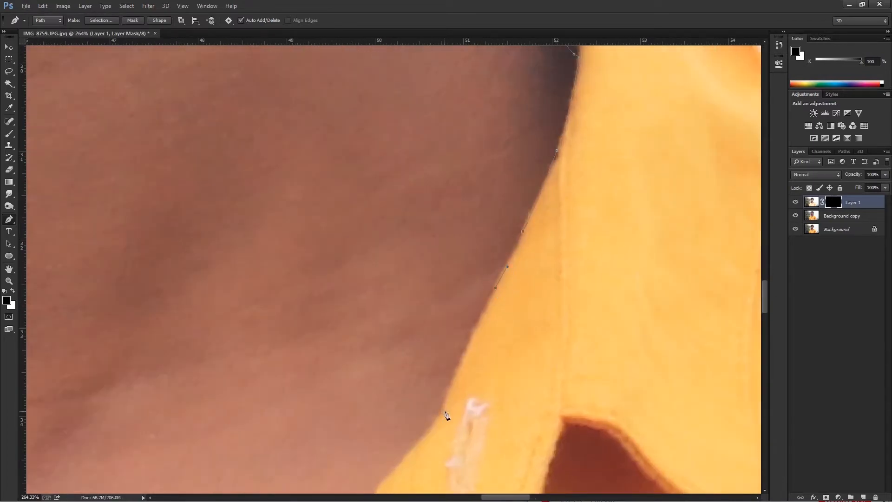
drag(436, 429, 529, 270)
drag(467, 337, 459, 357)
alt+click(468, 337)
drag(390, 412, 451, 350)
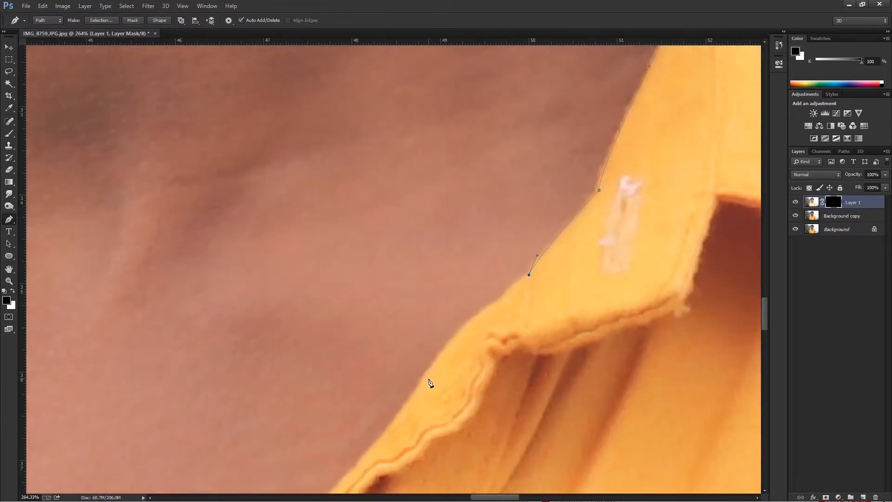
drag(405, 412, 405, 413)
alt+click(427, 372)
drag(436, 386, 489, 280)
alt+click(399, 369)
drag(399, 369, 498, 279)
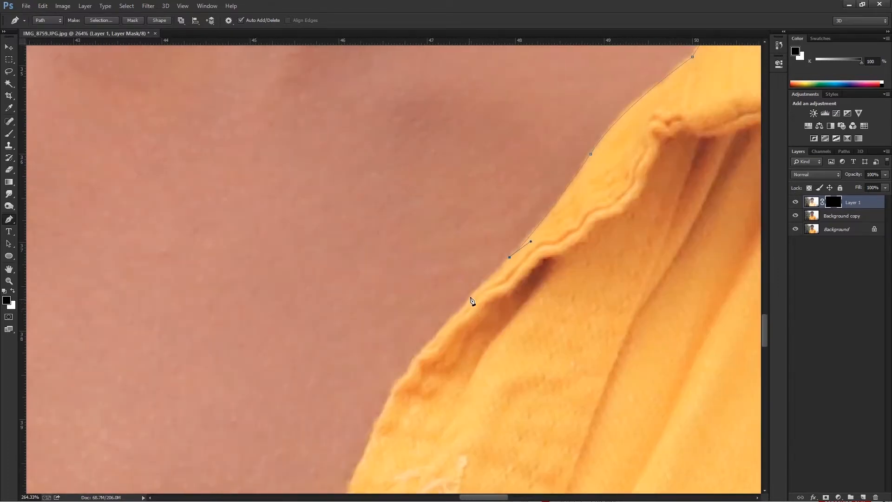
Trace the path along the buttonhole side of the shirt opening, between skin and fabric, toward the V-neck.
alt+click(432, 340)
drag(426, 355, 436, 330)
drag(415, 350, 401, 381)
alt+click(400, 370)
drag(379, 424, 408, 336)
drag(393, 386, 448, 287)
drag(412, 363, 439, 292)
alt+click(412, 363)
scroll(411, 365, down, 1)
drag(389, 398, 412, 319)
alt+click(418, 307)
drag(410, 341, 423, 277)
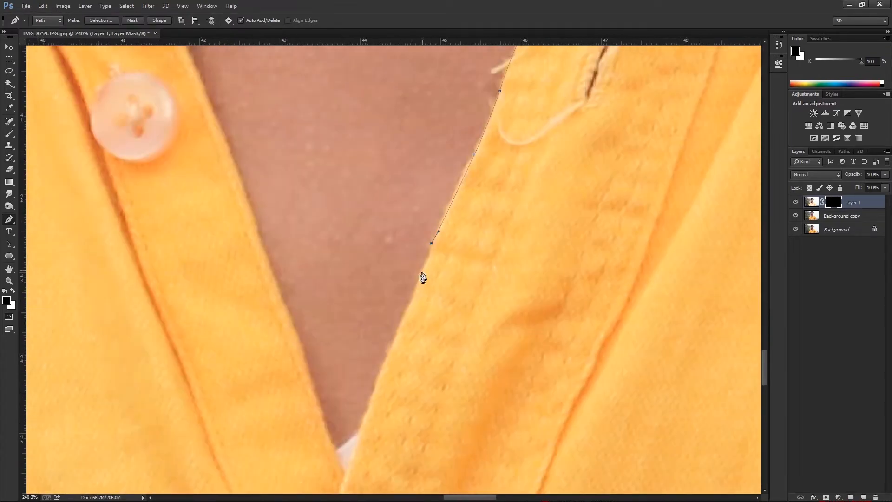
Take the path around the bottom of the V-neck and onto the button side of the opening.
alt+click(411, 302)
drag(388, 401, 482, 214)
drag(453, 248, 436, 393)
click(404, 182)
drag(397, 234, 392, 226)
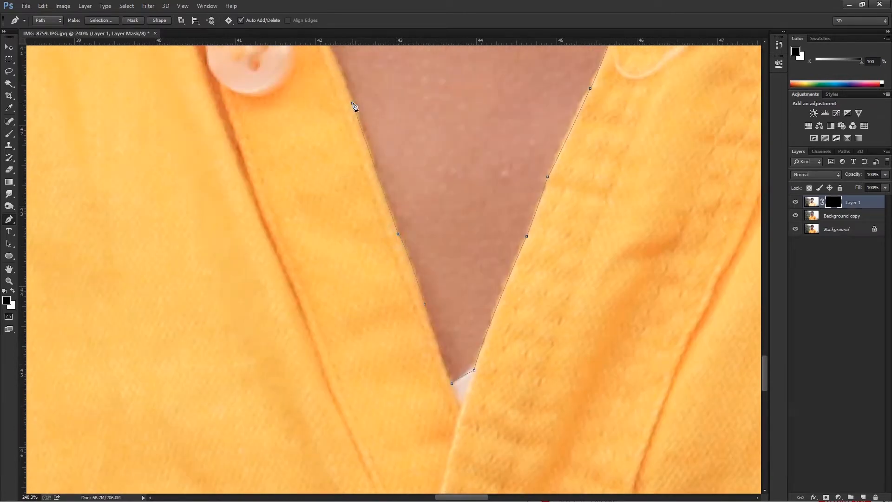
Trace the path up the button side of the shirt opening, past the button to the collar fold.
drag(371, 162, 408, 344)
click(336, 157)
drag(338, 161, 376, 341)
drag(350, 272, 349, 254)
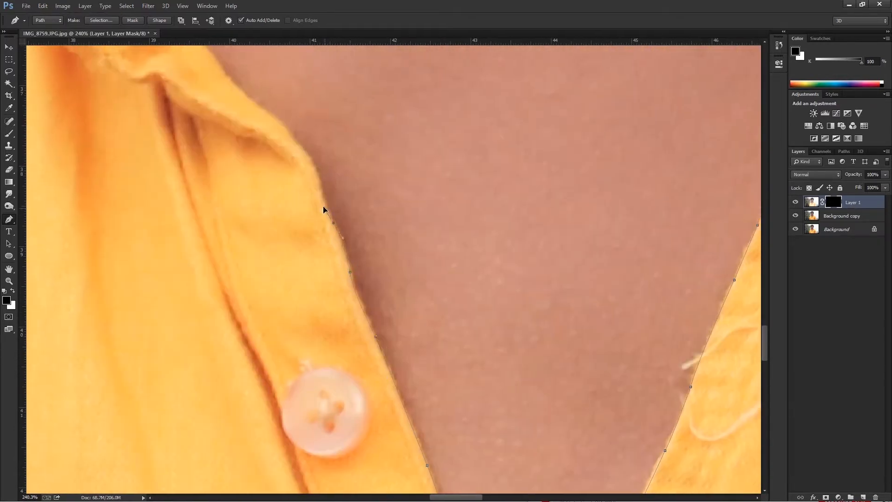
drag(317, 166, 314, 156)
drag(327, 191, 371, 305)
alt+click(335, 250)
drag(335, 251, 363, 324)
drag(298, 244, 309, 248)
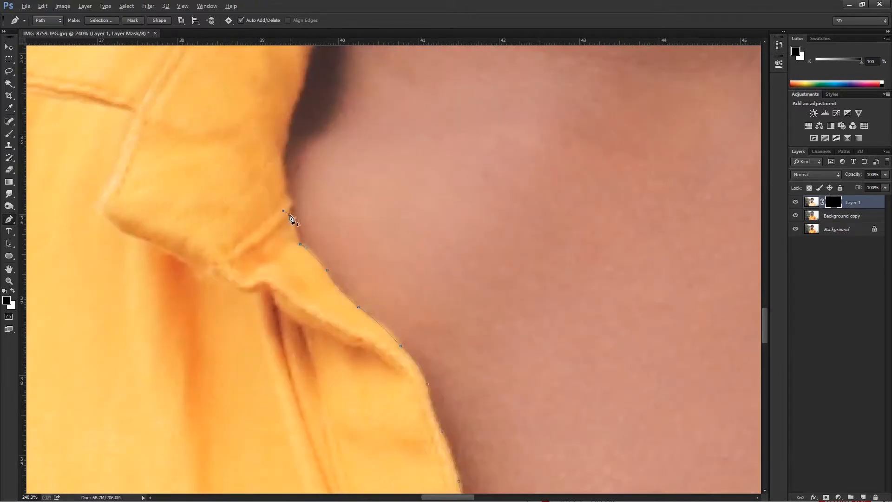
Trace the path up the inner edge of the second collar flap, along its shadow beside the neck.
drag(312, 59, 299, 182)
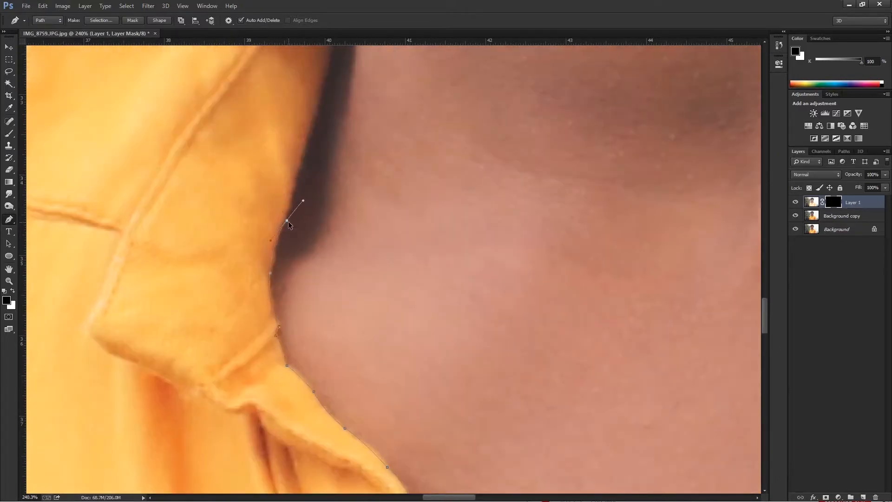
click(325, 73)
drag(325, 84, 307, 251)
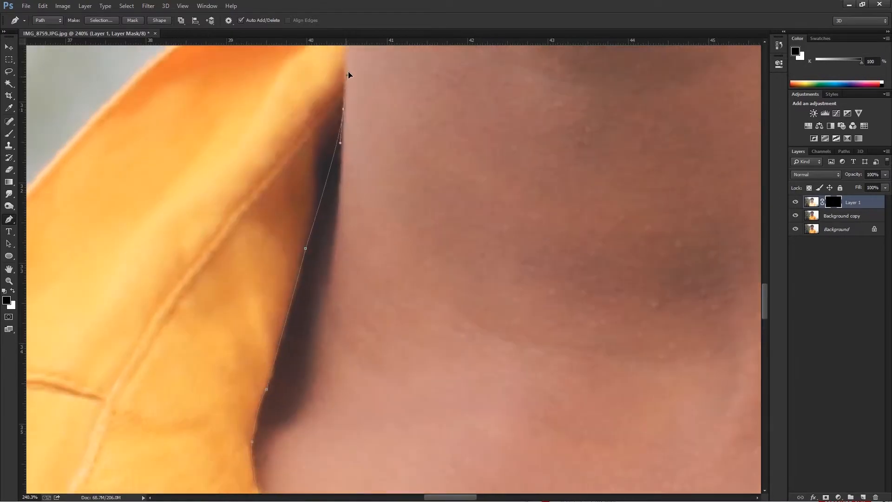
scroll(346, 79, down, 8)
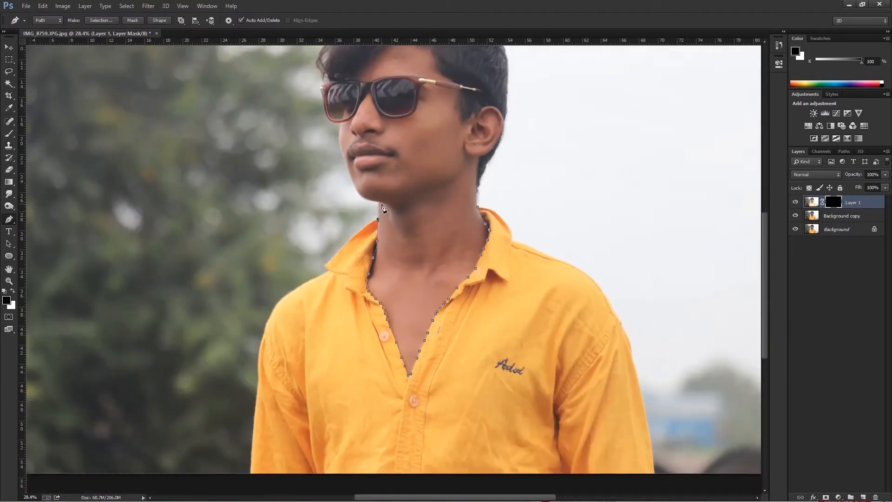
scroll(383, 207, up, 8)
Trace the path along the outer edge of the second collar flap, from the neck down to its tip.
alt+click(315, 240)
drag(316, 240, 423, 153)
mouse_move(342, 218)
mouse_down()
mouse_move(330, 226)
mouse_move(410, 167)
mouse_up()
alt+click(341, 218)
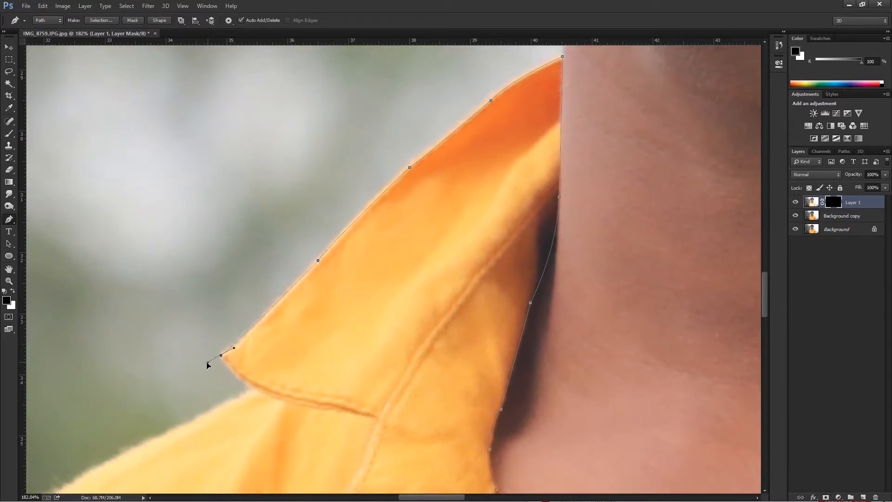
Trace the path from the collar tip to the shoulder and around the shoulder's rounded edge to the sleeve top.
alt+click(253, 388)
drag(255, 390, 295, 330)
mouse_move(89, 441)
mouse_down()
mouse_move(64, 462)
mouse_move(432, 256)
mouse_up()
alt+click(89, 442)
mouse_move(274, 401)
mouse_down()
mouse_move(250, 476)
mouse_move(338, 242)
mouse_up()
alt+click(274, 402)
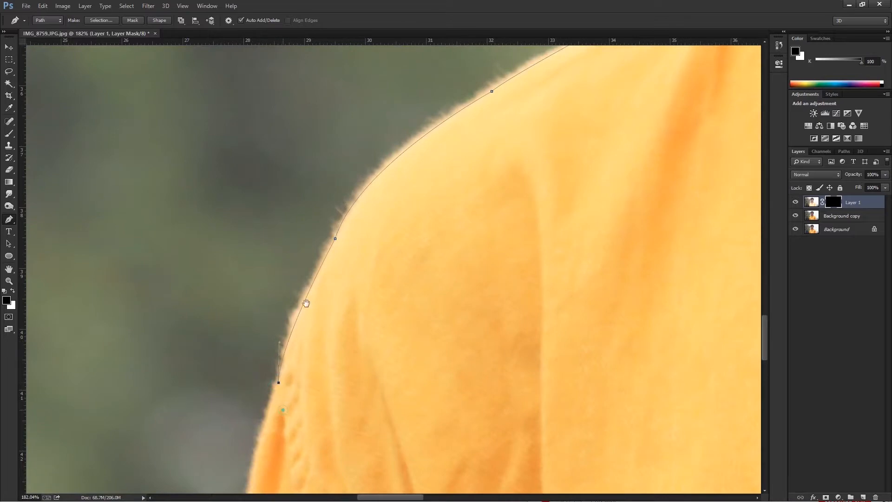
drag(279, 412, 336, 215)
Trace the path down the upper part of the sleeve's outer edge, against the dark foliage.
drag(297, 402, 304, 488)
alt+click(297, 402)
drag(309, 427, 311, 238)
drag(302, 293, 303, 306)
alt+click(302, 293)
drag(307, 340, 328, 202)
scroll(327, 205, down, 3)
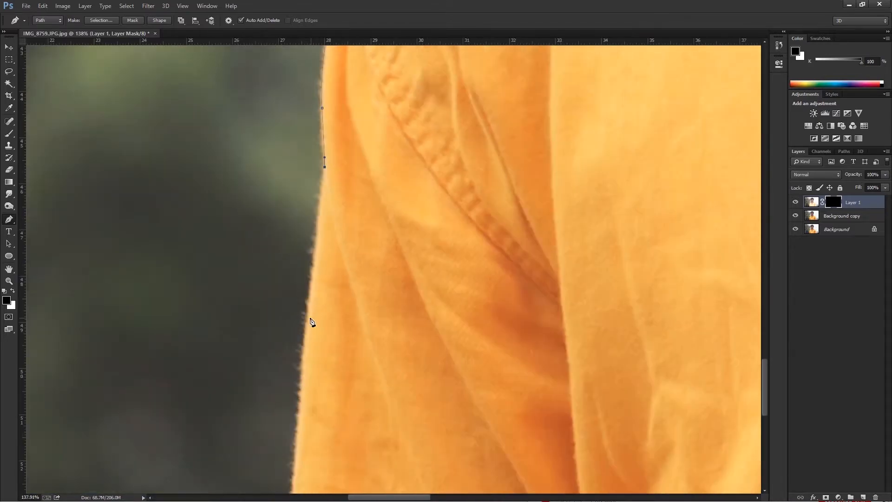
Trace the path down the rest of the sleeve edge to just below the photo's bottom border.
alt+click(309, 318)
drag(313, 367, 334, 250)
drag(316, 338, 316, 358)
alt+click(316, 338)
mouse_move(325, 488)
mouse_down()
mouse_move(325, 311)
mouse_move(308, 354)
mouse_up()
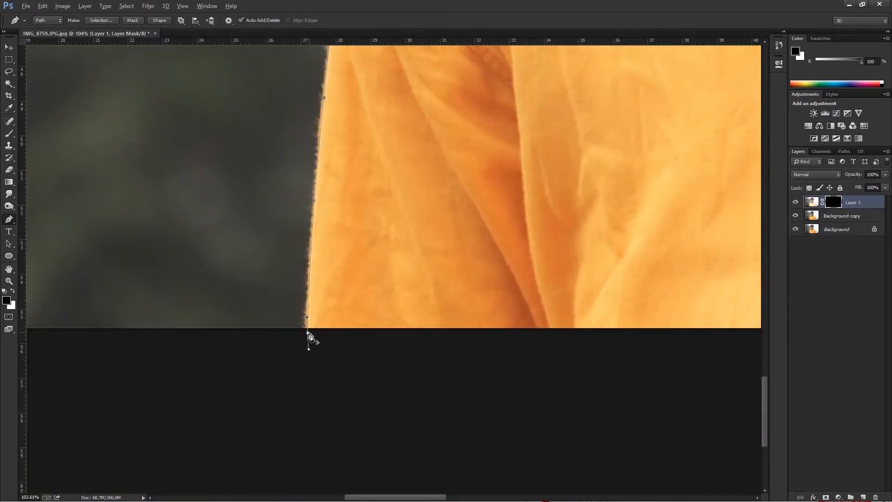
alt+click(307, 334)
Take the path across beneath the photo's bottom border and start up the outer edge of the opposite sleeve.
scroll(345, 359, down, 8)
drag(541, 410, 195, 373)
click(451, 316)
scroll(441, 318, up, 15)
click(480, 264)
drag(466, 163, 466, 137)
alt+click(467, 163)
drag(466, 186, 469, 299)
drag(451, 117, 448, 102)
alt+click(451, 117)
drag(459, 227, 485, 405)
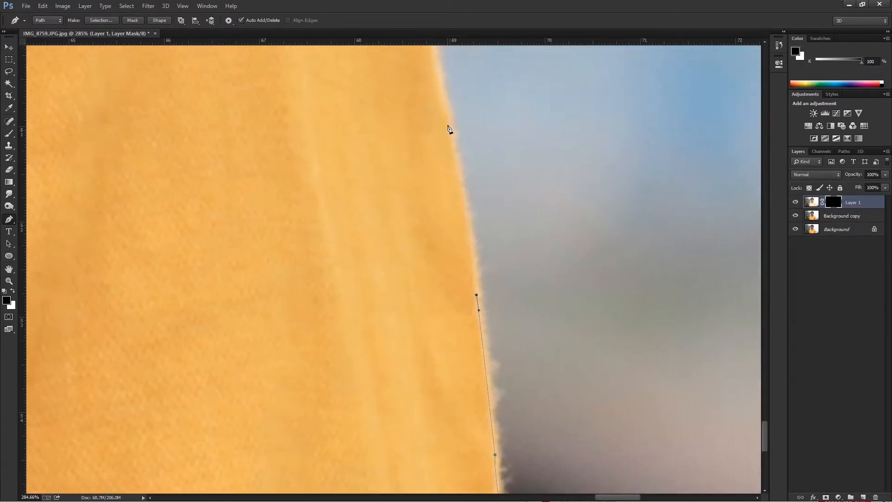
Trace the path further up the opposite sleeve's outer edge with closely spaced anchor points.
drag(441, 120, 447, 262)
drag(431, 141, 408, 119)
alt+click(431, 141)
alt+click(414, 145)
drag(423, 185, 467, 371)
drag(404, 99, 402, 80)
alt+click(403, 98)
drag(403, 117, 418, 321)
drag(375, 142, 363, 124)
alt+click(375, 142)
drag(374, 164, 374, 257)
drag(361, 145, 360, 115)
alt+click(361, 145)
key(ctrl+alt+z)
key(ctrl+alt+z)
Trace the path up the bulging upper sleeve and around the small fabric fold below the shoulder seam.
drag(376, 321, 377, 277)
alt+click(375, 321)
drag(312, 122, 262, 61)
alt+click(312, 121)
drag(315, 145, 362, 312)
drag(324, 212, 320, 197)
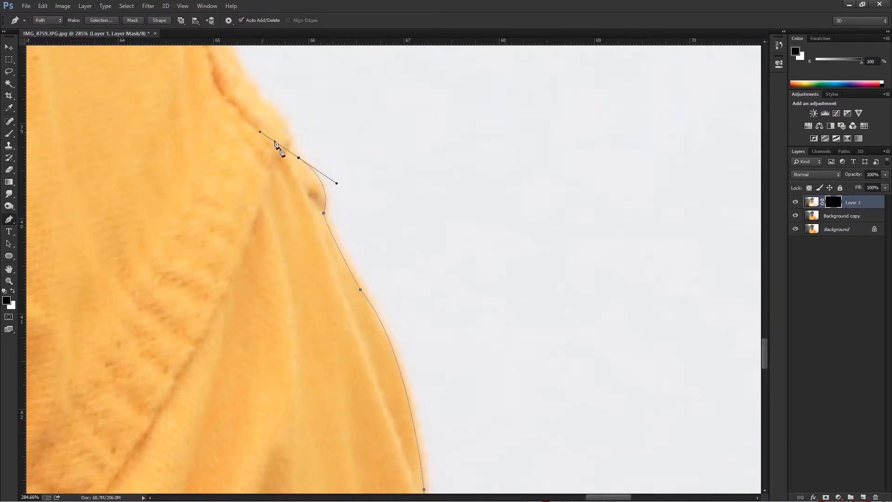
alt+click(299, 158)
drag(262, 99, 304, 246)
Trace the path from the fabric fold up over the armhole seam and around the rounded shoulder.
drag(256, 150, 243, 90)
alt+click(256, 150)
drag(247, 121, 345, 324)
drag(225, 154, 354, 333)
alt+click(225, 154)
scroll(227, 157, down, 2)
drag(198, 204, 122, 164)
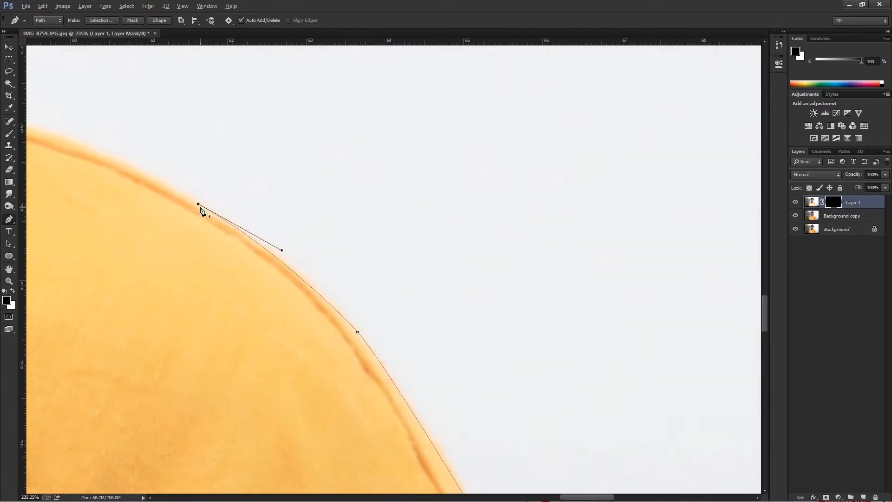
Trace the path along the sloping top of the shoulder to where it meets the collar.
drag(131, 209, 282, 283)
drag(124, 180, 29, 147)
alt+click(125, 180)
drag(147, 215, 388, 315)
drag(160, 184, 129, 161)
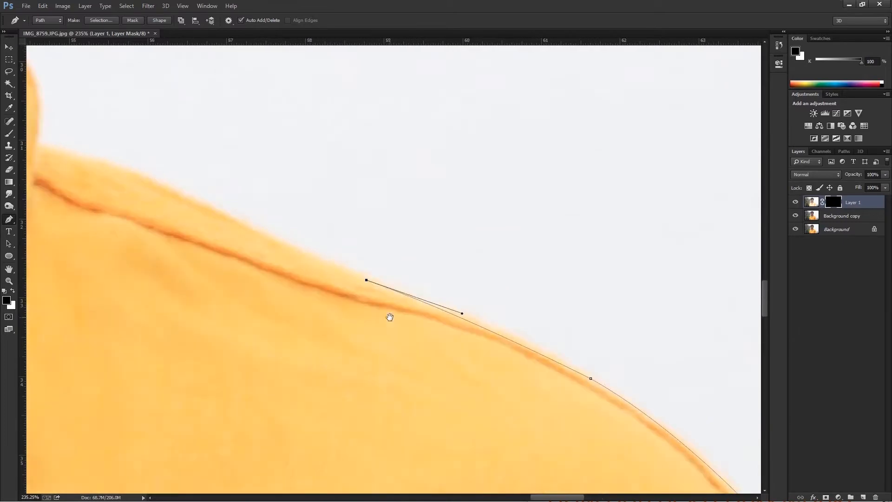
alt+click(160, 184)
drag(179, 212, 344, 260)
drag(203, 196, 176, 196)
alt+click(203, 196)
Trace the path up the collar's outer curve and over its top edge back to the starting point at the neck.
drag(180, 97, 143, 54)
key(ctrl+z)
click(198, 196)
drag(182, 111, 293, 264)
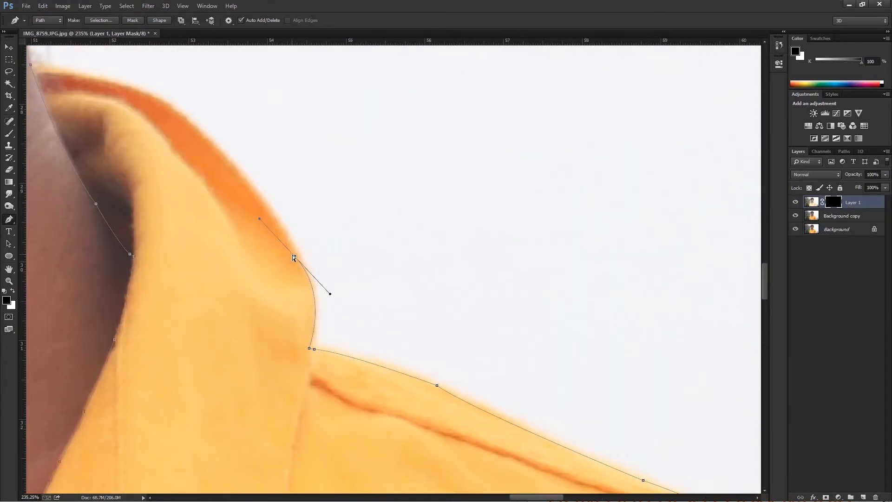
drag(250, 196, 257, 197)
alt+click(170, 107)
drag(201, 145, 271, 189)
drag(118, 113, 23, 100)
alt+click(127, 113)
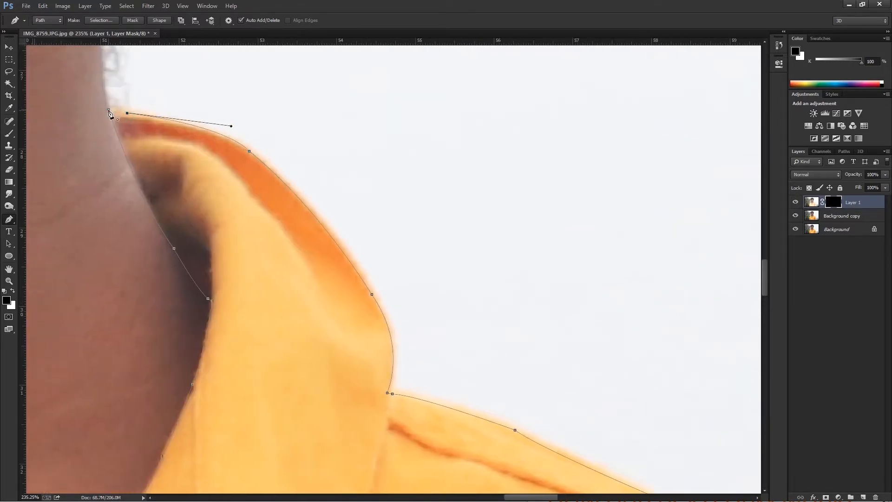
Convert the shirt path to a selection and copy the selected shirt from Background copy onto a new layer.
right_click(206, 164)
click(247, 208)
key(Return)
click(843, 216)
key(ctrl+j)
scroll(591, 243, down, 14)
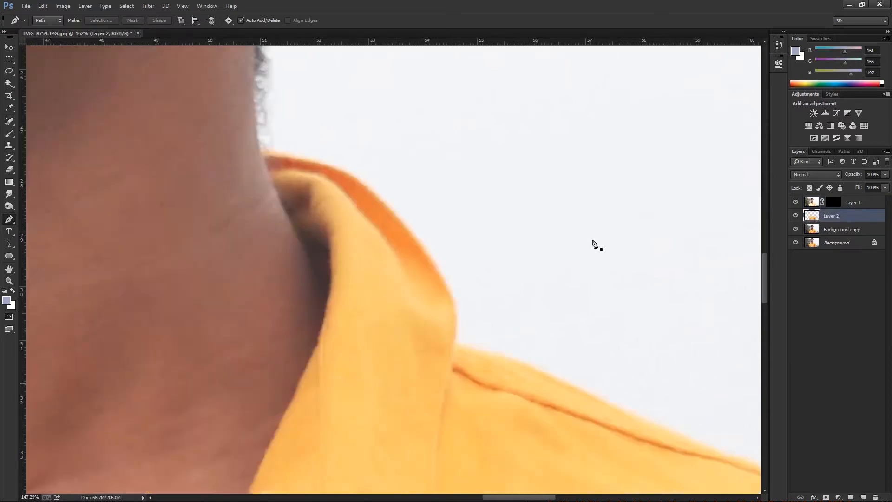
Move the shirt layer above Layer 1 and make Layer 1's mask active.
drag(835, 198, 835, 197)
click(833, 217)
scroll(421, 266, down, 5)
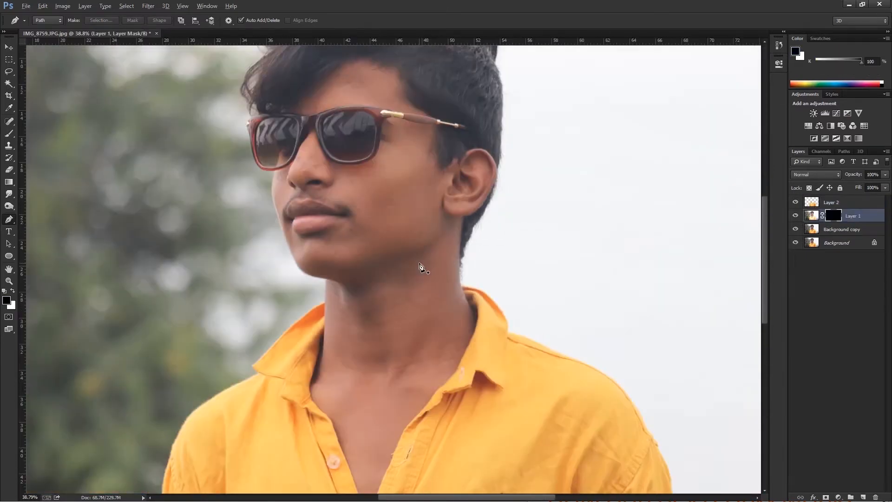
Paint white with an enlarged brush on Layer 1's mask over the face, neck and chest to reveal the brightened skin.
key(b)
key(bracketright)
key(bracketright)
key(bracketright)
key(bracketright)
key(bracketright)
key(bracketright)
key(bracketright)
key(x)
mouse_move(406, 259)
mouse_down()
mouse_move(397, 187)
mouse_move(371, 176)
mouse_move(353, 103)
mouse_move(324, 123)
mouse_up()
mouse_move(404, 144)
mouse_down()
mouse_move(424, 175)
mouse_move(465, 186)
mouse_move(442, 143)
mouse_move(465, 200)
mouse_move(377, 241)
mouse_move(326, 168)
mouse_move(309, 205)
mouse_move(307, 158)
mouse_move(302, 205)
mouse_move(342, 235)
mouse_move(333, 271)
mouse_move(391, 274)
mouse_move(449, 207)
mouse_move(434, 303)
mouse_move(463, 306)
mouse_move(404, 293)
mouse_move(343, 303)
mouse_move(333, 377)
mouse_move(397, 405)
mouse_move(463, 303)
mouse_move(369, 436)
mouse_move(371, 489)
mouse_up()
key(i)
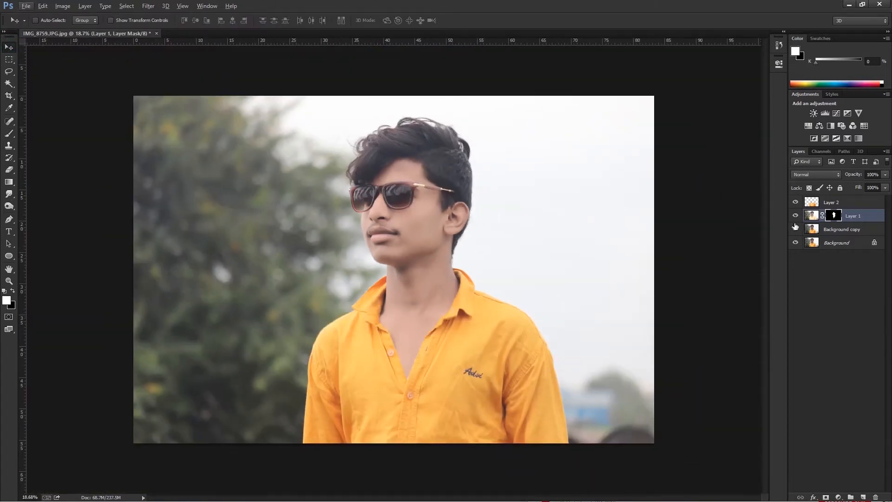
Brighten the shirt on Layer 2 with Levels, using midtones 1.18 and a highlight input of 249.
key(alt+bracketright)
key(ctrl+l)
drag(594, 227, 588, 229)
click(685, 139)
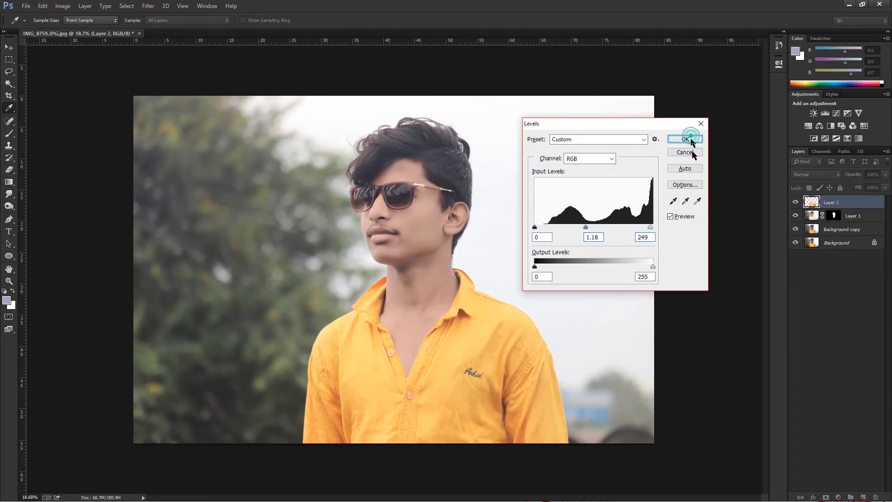
key(v)
Apply a Levels adjustment to the Background copy layer.
click(842, 229)
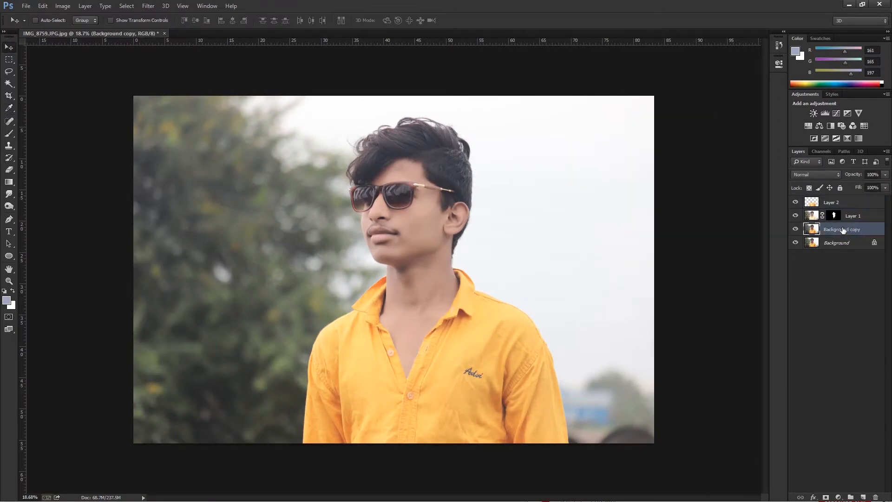
key(i)
key(ctrl+l)
click(685, 139)
key(v)
shift+click(832, 202)
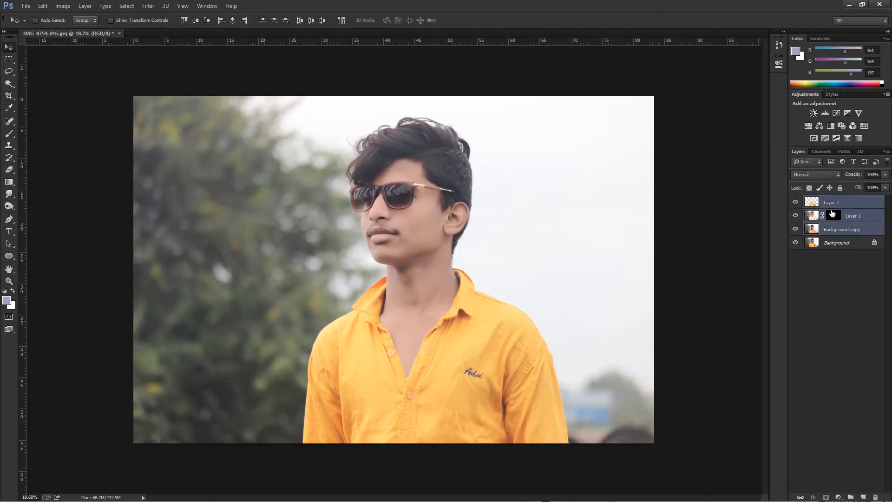
key(ctrl+j)
key(ctrl+e)
key(p)
scroll(380, 280, up, 5)
key(ctrl+z)
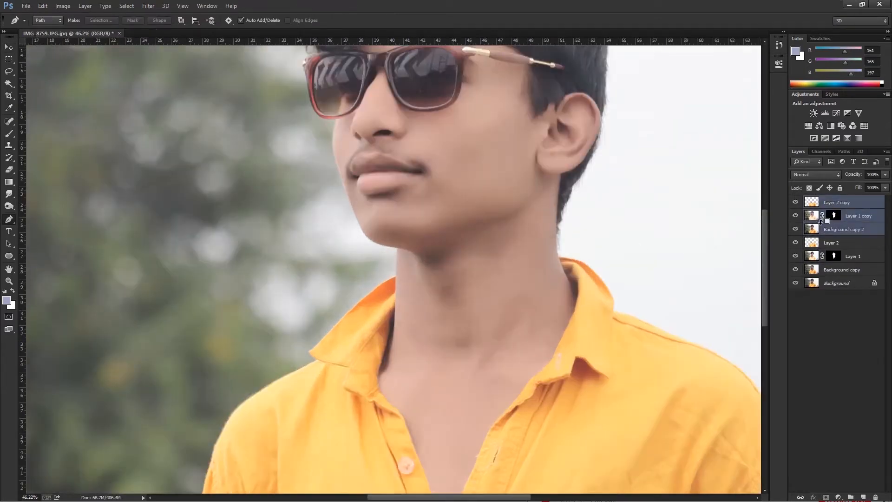
key(ctrl+alt+z)
Paint black on Layer 1's mask with a small brush over the sunglasses' frame corner and temple arm.
click(833, 215)
drag(592, 132, 564, 235)
scroll(478, 119, up, 7)
key(b)
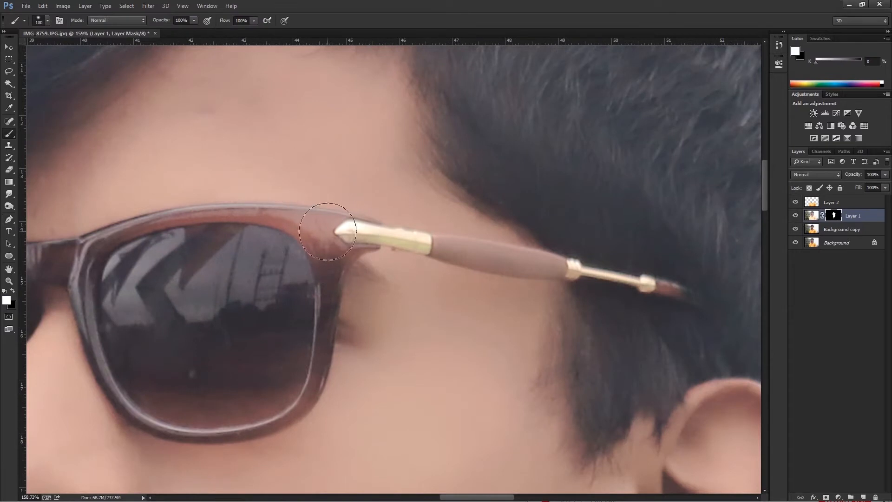
key(x)
mouse_move(319, 231)
mouse_down()
mouse_move(279, 214)
mouse_move(177, 217)
mouse_move(344, 239)
mouse_up()
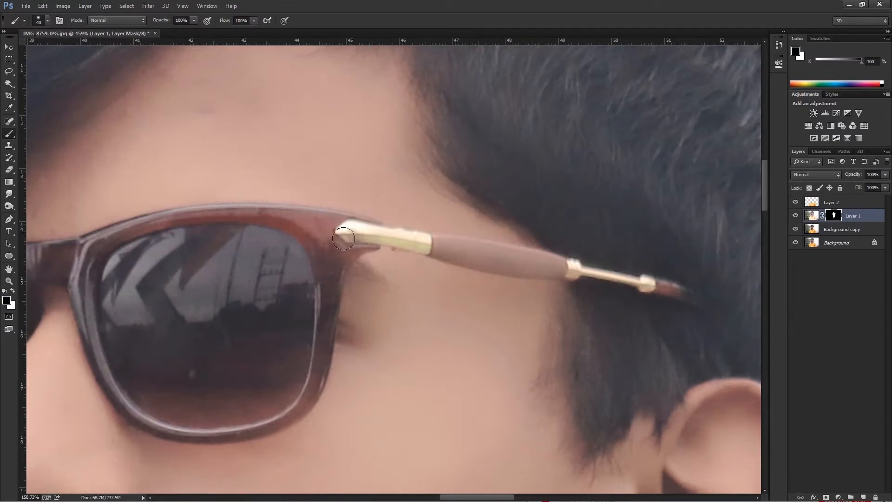
mouse_move(425, 244)
mouse_down()
mouse_move(555, 266)
mouse_move(500, 257)
mouse_up()
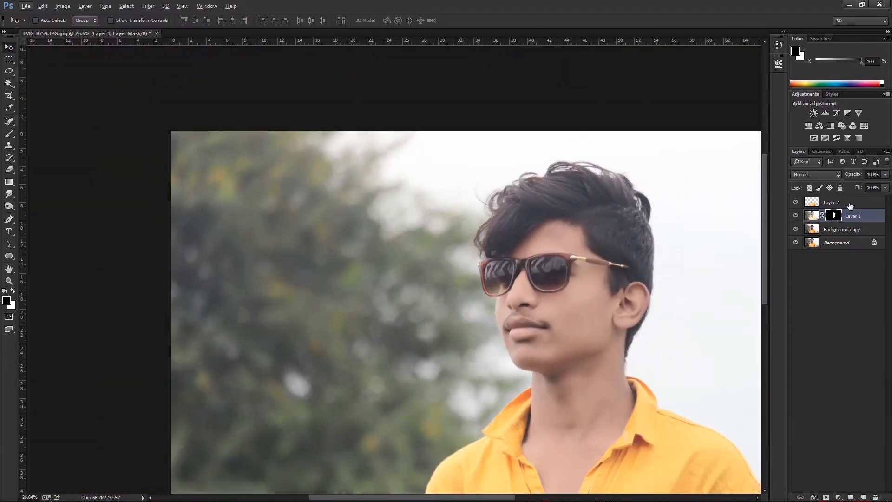
Duplicate Layer 2, Layer 1 and Background copy together and merge the copies into one layer.
shift+click(845, 229)
key(ctrl+j)
key(ctrl+e)
scroll(516, 231, down, 3)
Load the shirt outline of Layer 2 as a selection to guide a new pen path.
key(p)
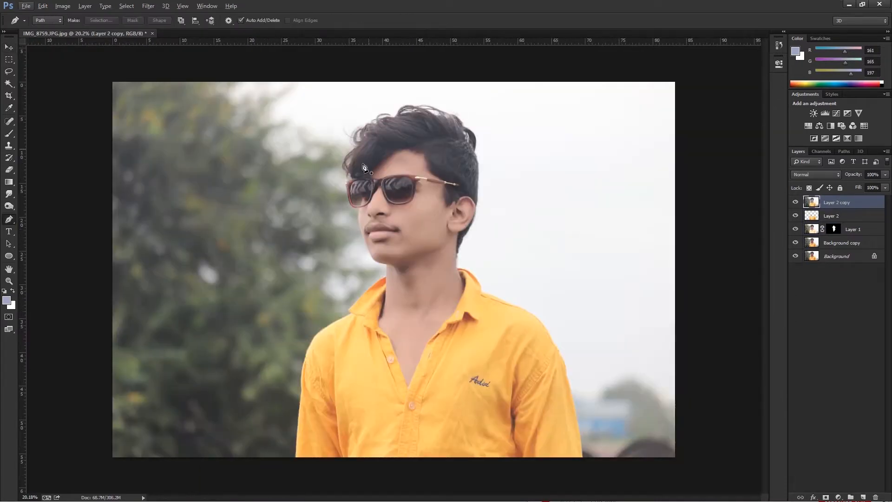
scroll(390, 275, up, 12)
ctrl+click(813, 218)
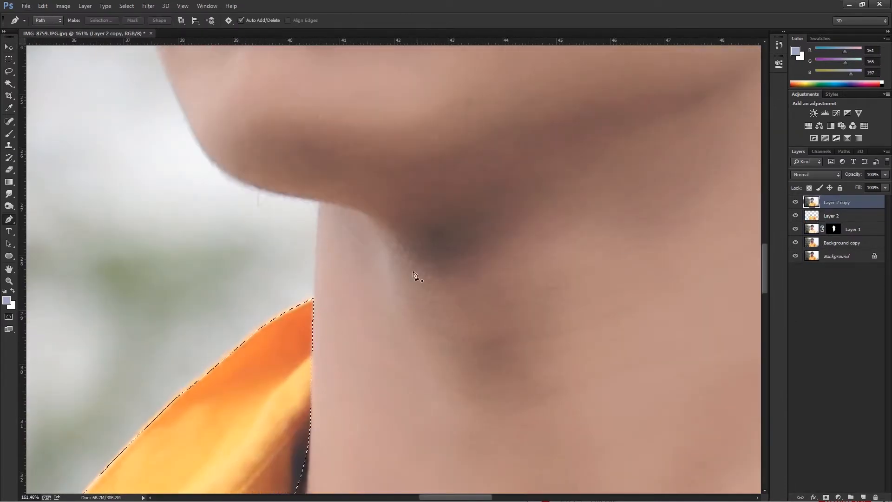
scroll(314, 309, up, 1)
Start a pen path at the collar top and trace it up the neck edge and around the chin.
click(313, 297)
click(319, 181)
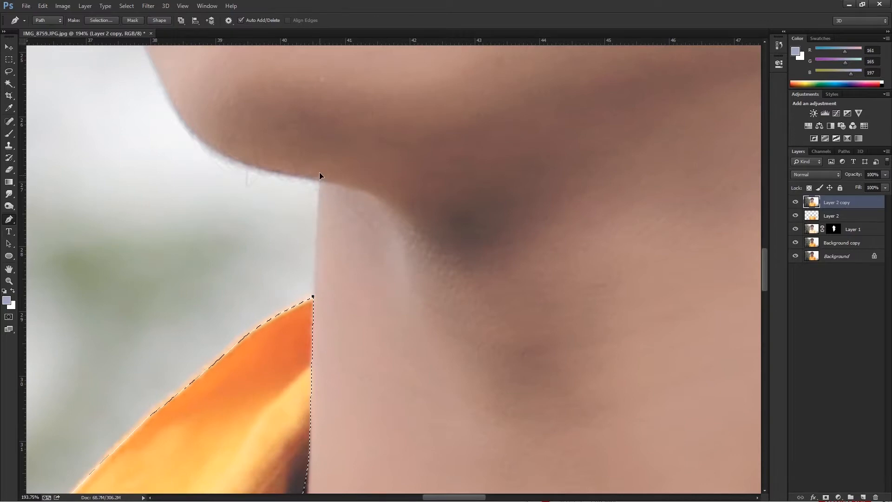
click(263, 169)
drag(185, 121, 146, 70)
alt+click(185, 121)
Trace the path from the chin up the face contour, past the lips and cheek, to the sunglasses.
drag(264, 199, 407, 356)
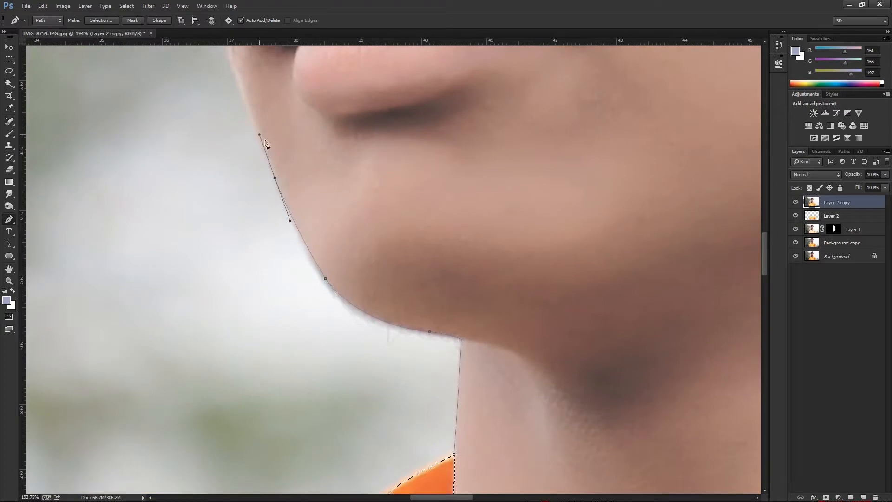
drag(257, 113, 278, 187)
drag(262, 143, 256, 113)
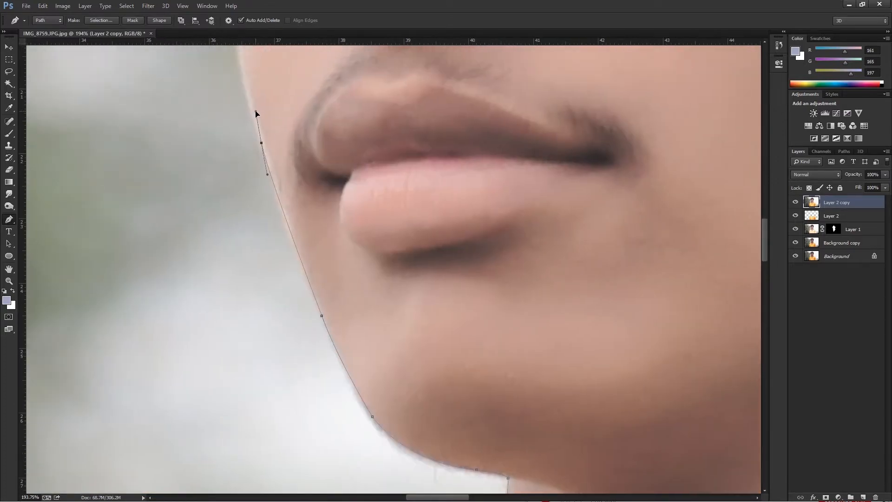
alt+click(262, 143)
drag(276, 141, 298, 278)
drag(263, 123, 282, 76)
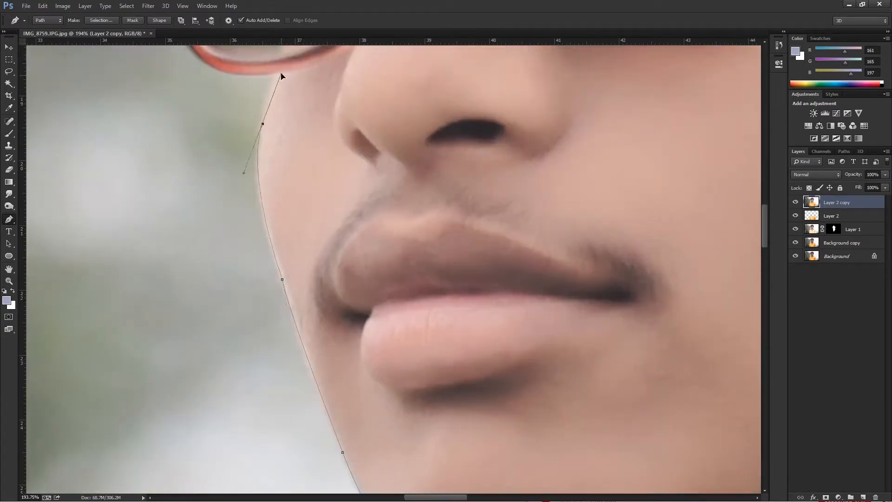
drag(263, 125, 287, 58)
alt+click(263, 125)
drag(280, 92, 345, 197)
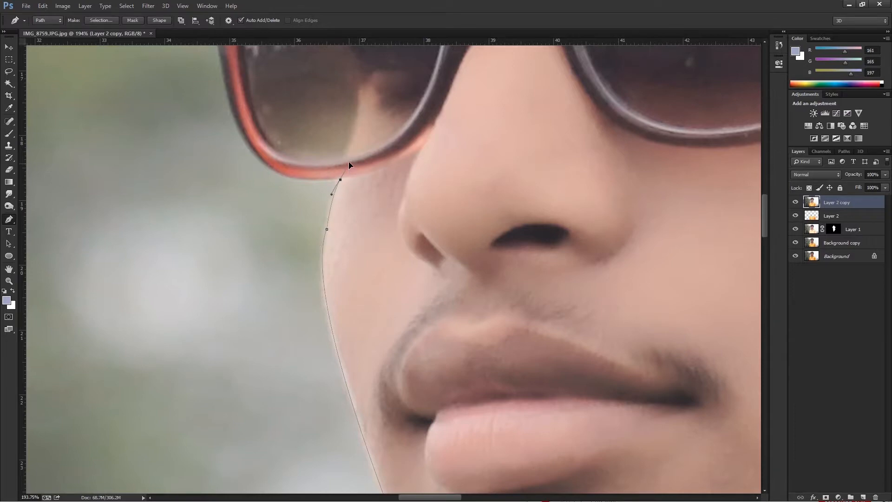
Trace the path around the sunglasses' lower rim and up the outer side of the frame.
scroll(345, 206, up, 1)
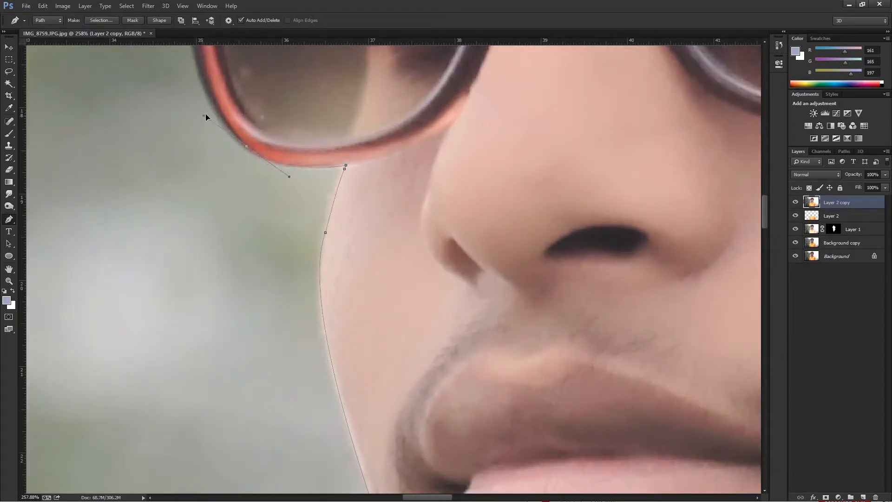
alt+click(247, 147)
drag(249, 159, 301, 268)
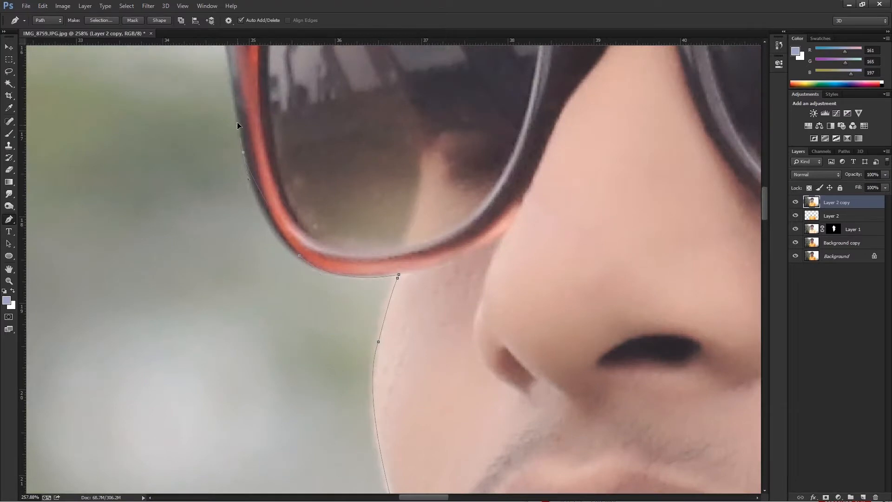
key(ctrl+z)
drag(237, 113, 228, 68)
alt+click(264, 208)
drag(306, 261, 270, 240)
drag(242, 142, 237, 80)
drag(245, 144, 285, 300)
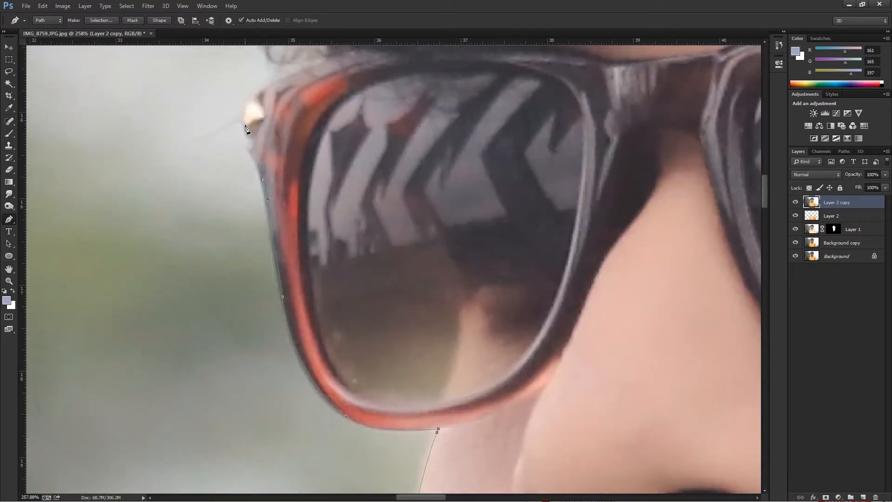
Continue the path around the sunglasses' upper outer corner and up the front edge of the hair.
drag(268, 84, 299, 64)
scroll(303, 85, down, 3)
scroll(299, 244, up, 2)
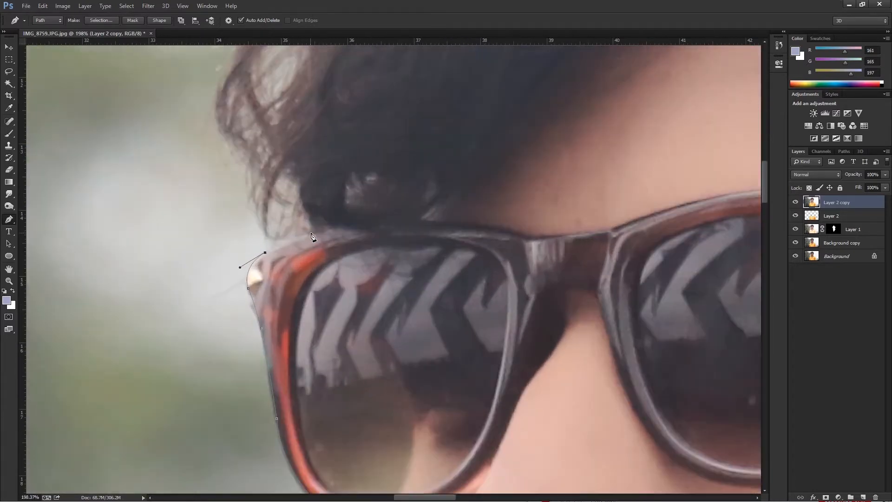
scroll(316, 237, down, 2)
drag(314, 225, 344, 191)
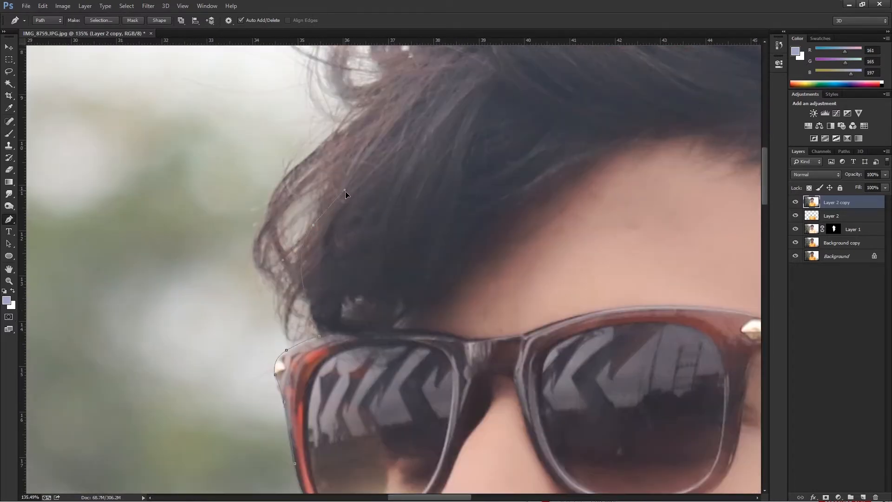
drag(374, 108, 351, 125)
drag(363, 149, 366, 325)
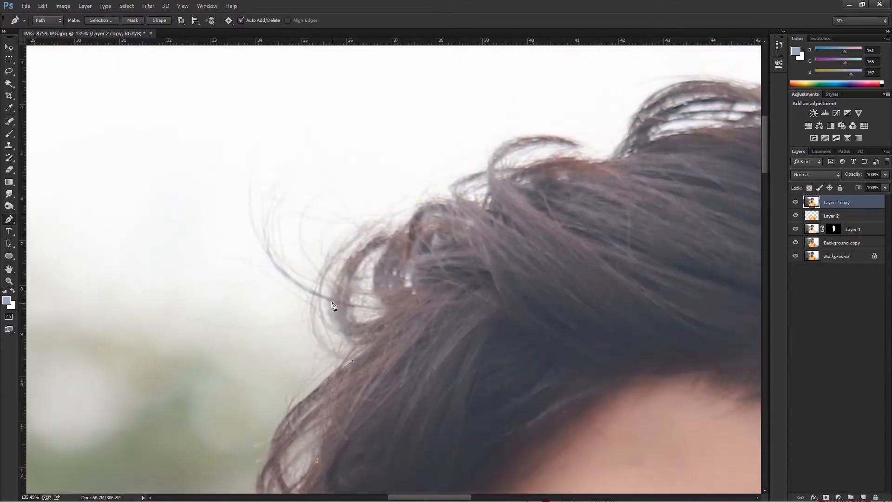
Trace the path along the curls and top outline of the hair to the crown.
click(571, 156)
drag(585, 155, 403, 189)
click(415, 175)
click(421, 162)
click(443, 125)
drag(533, 112, 542, 114)
drag(632, 161, 468, 122)
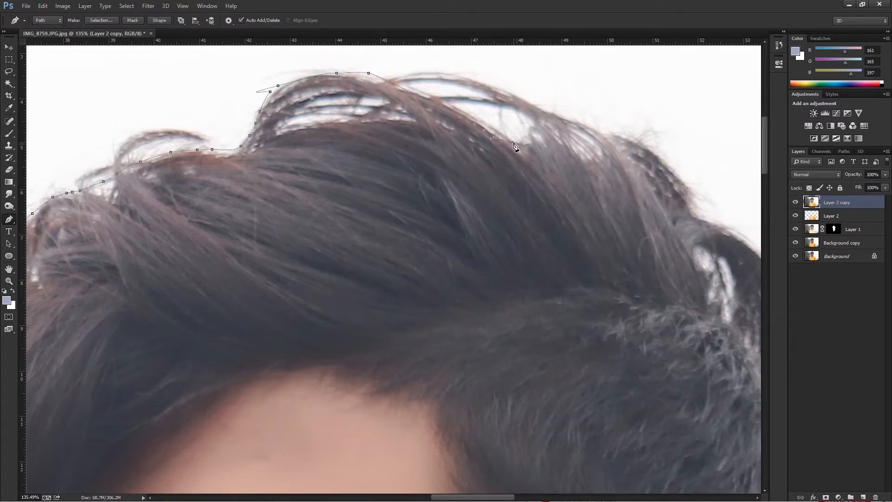
Trace the path from the crown around the upper back of the hair.
click(651, 148)
click(664, 160)
click(688, 187)
click(697, 217)
click(705, 223)
click(713, 226)
drag(710, 234, 349, 134)
drag(410, 280, 436, 142)
Extend the path down the back of the head to the level of the ear.
scroll(423, 302, down, 4)
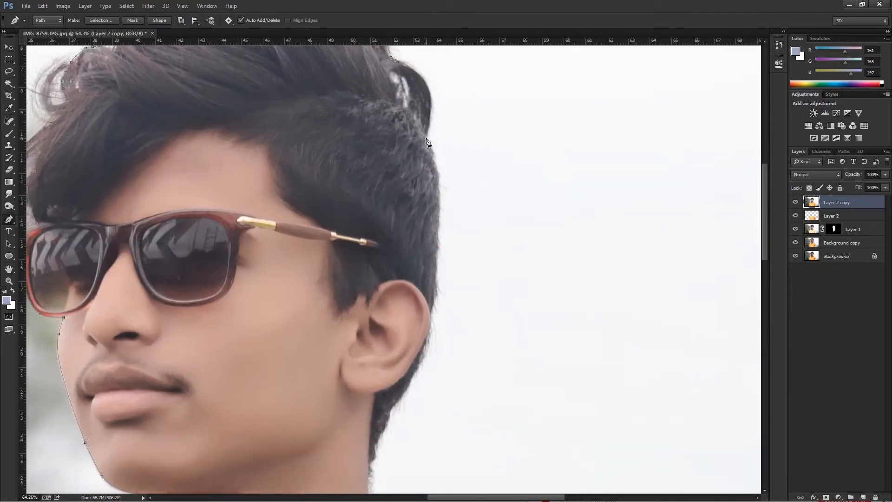
drag(407, 209, 407, 206)
scroll(433, 313, up, 4)
drag(424, 352, 412, 373)
alt+click(423, 353)
click(404, 408)
drag(399, 444, 491, 226)
Trace the hairline behind the ear and down the nape to the shirt collar.
drag(451, 267, 447, 273)
click(440, 293)
click(435, 311)
click(427, 329)
click(419, 345)
click(411, 358)
click(413, 379)
drag(406, 390, 401, 396)
alt+click(406, 391)
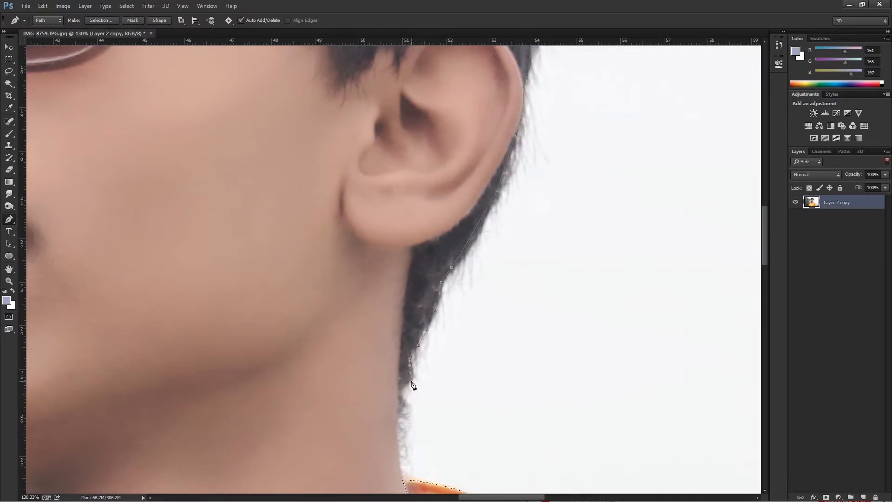
drag(400, 474, 406, 495)
alt+click(400, 462)
Carry the path down through the shirt's chest area and back up to its starting point at the opposite collar to close it.
scroll(444, 419, down, 10)
scroll(392, 266, down, 2)
scroll(459, 269, up, 10)
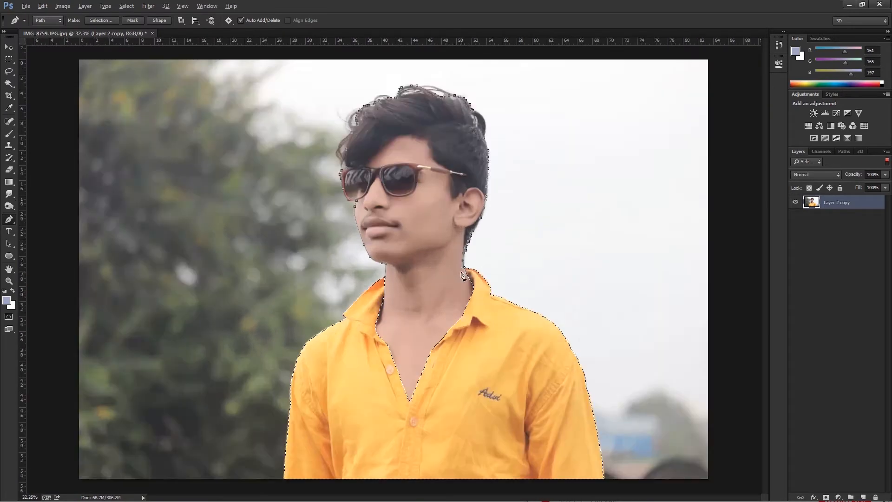
scroll(525, 321, down, 6)
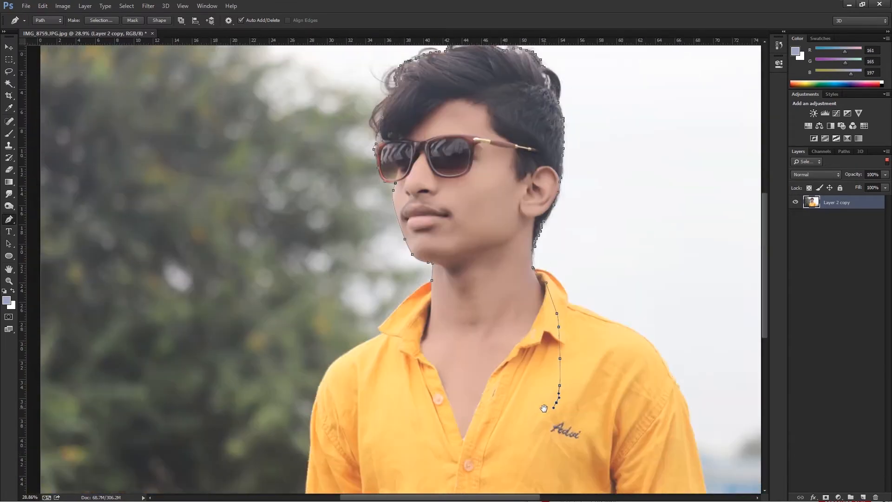
drag(544, 409, 547, 378)
drag(523, 452, 514, 463)
drag(493, 475, 394, 433)
click(389, 408)
drag(383, 352, 384, 343)
click(401, 302)
click(435, 249)
Convert the closed path to a selection and add the shirt outline of Layer 2 to it.
right_click(428, 278)
click(454, 318)
click(494, 147)
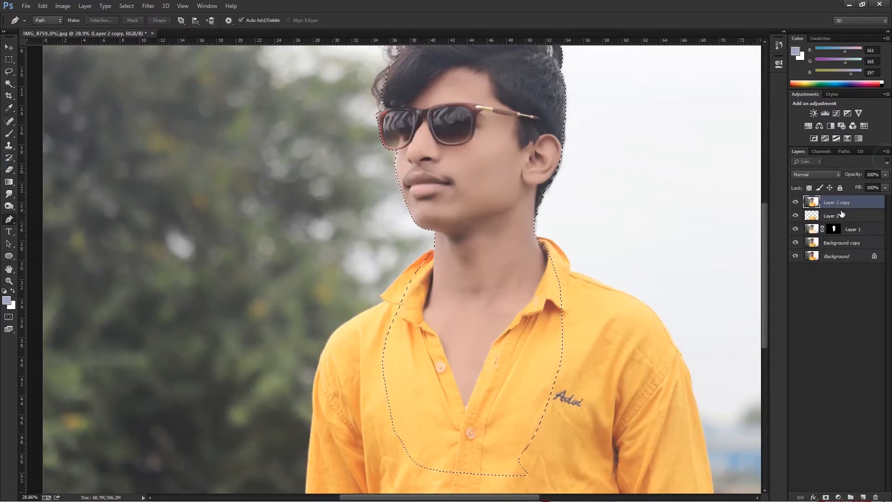
ctrl+click(813, 216)
Open Refine Edge for the combined head-and-shirt selection.
scroll(510, 272, down, 4)
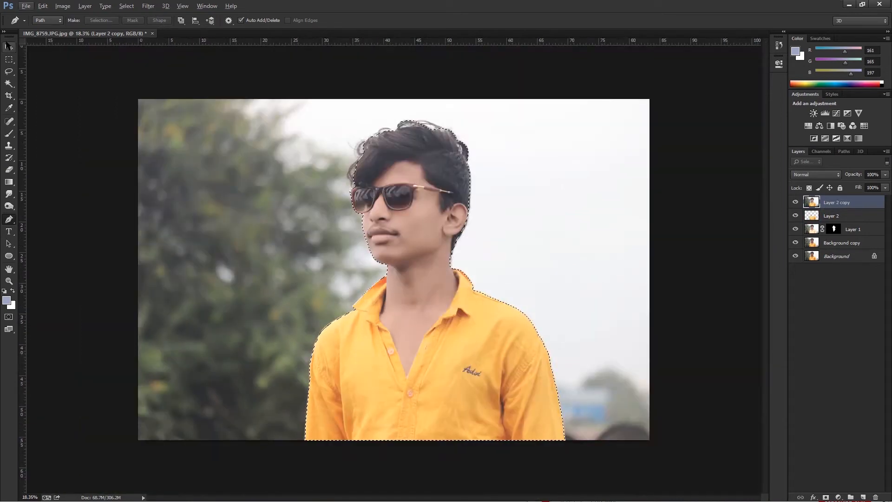
click(9, 84)
click(374, 20)
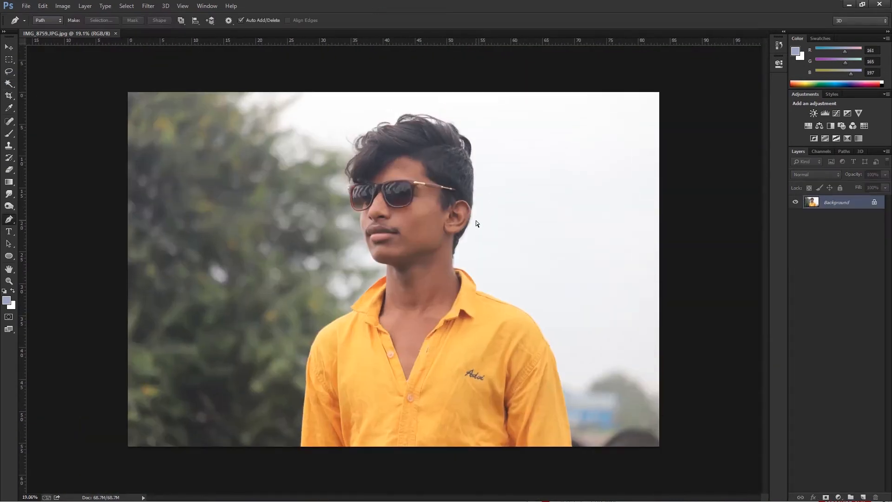
Duplicate the Background as Layer 1 and apply a skin-smoothing filter to the copy.
key(ctrl+j)
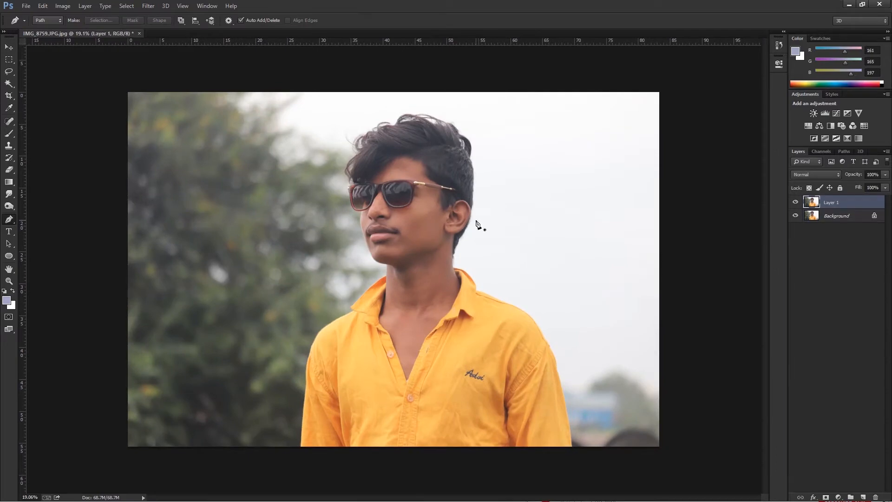
click(149, 6)
mouse_move(169, 199)
click(295, 201)
click(632, 111)
Remove the small spots on the nose, cheeks and beside the mouth with the content-aware Spot Healing Brush.
key(v)
scroll(384, 255, up, 5)
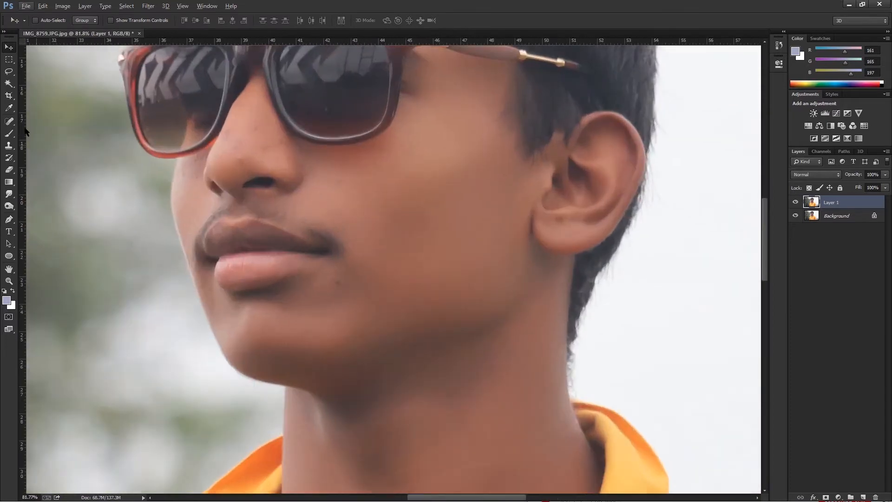
click(9, 121)
scroll(269, 160, up, 1)
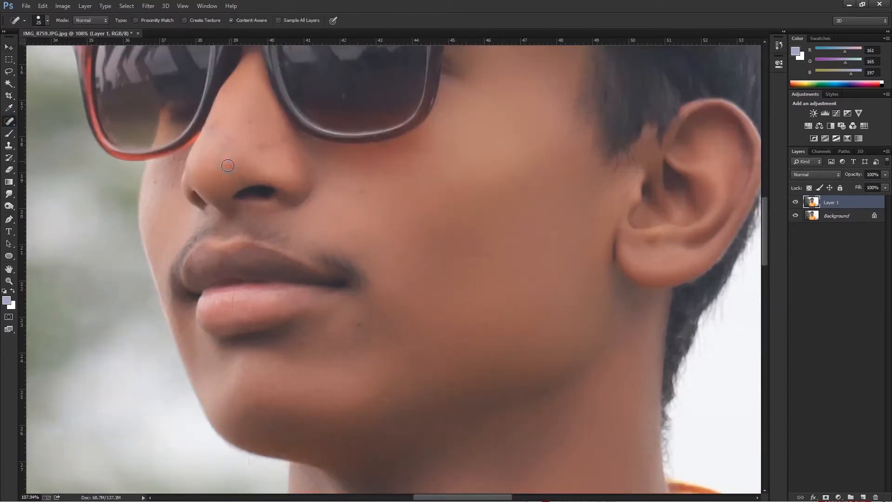
click(250, 121)
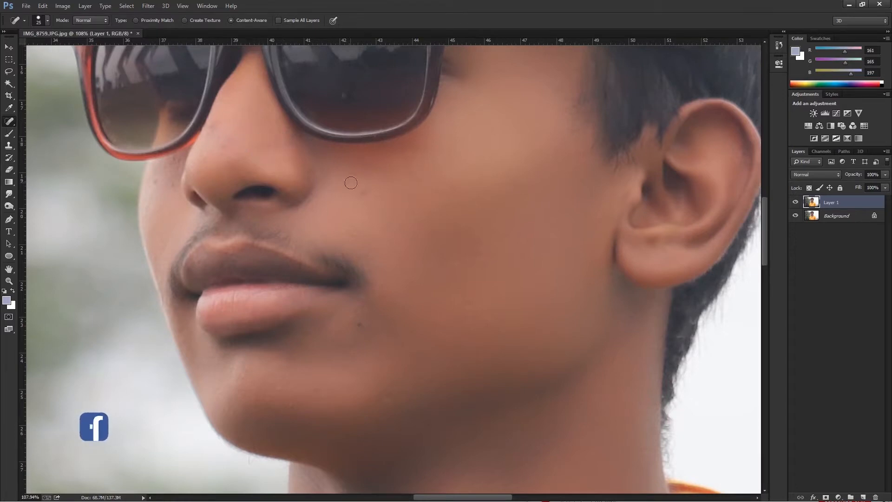
click(364, 327)
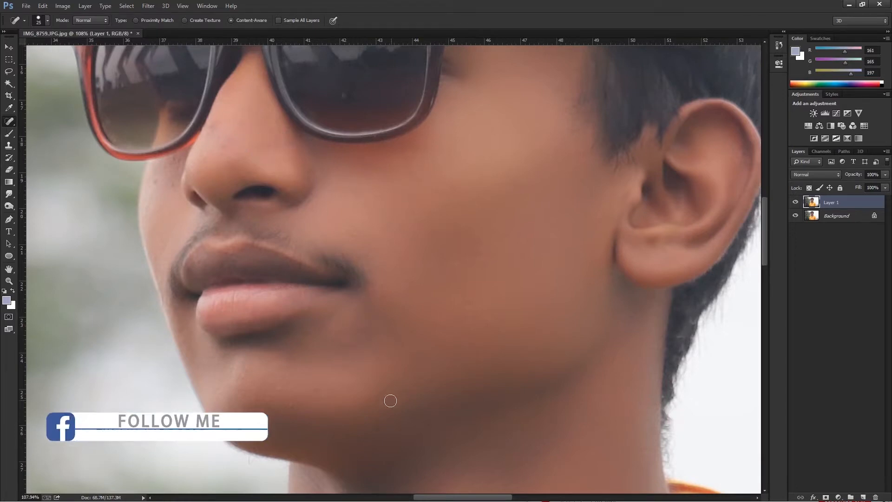
click(499, 248)
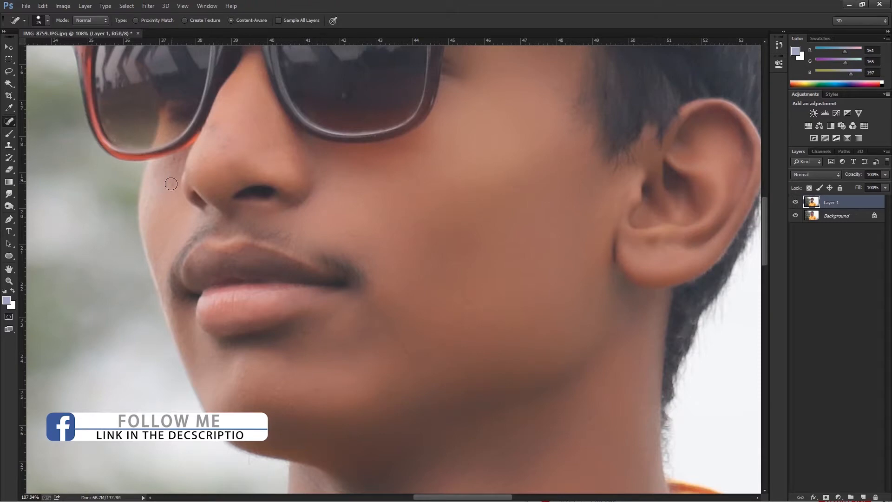
click(214, 125)
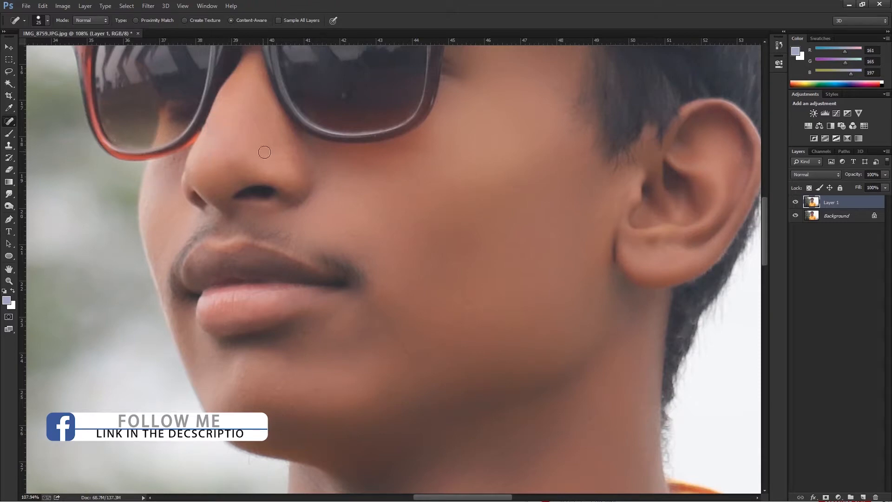
key(ctrl+0)
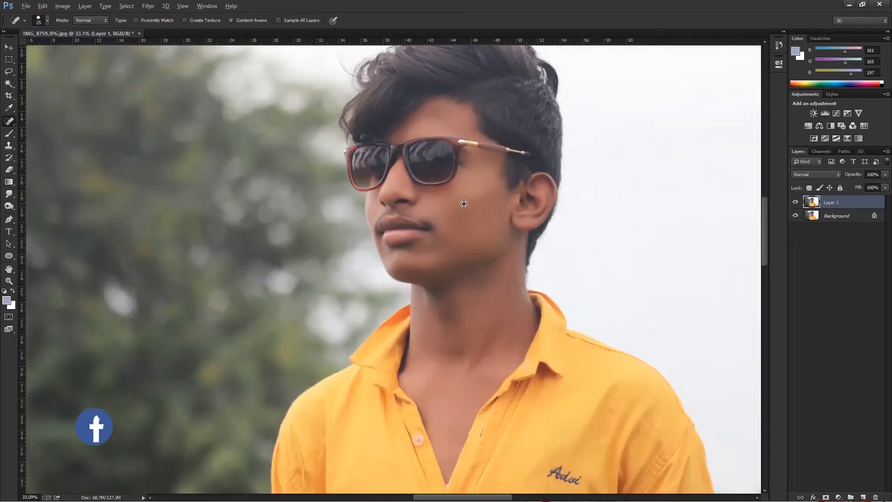
key(v)
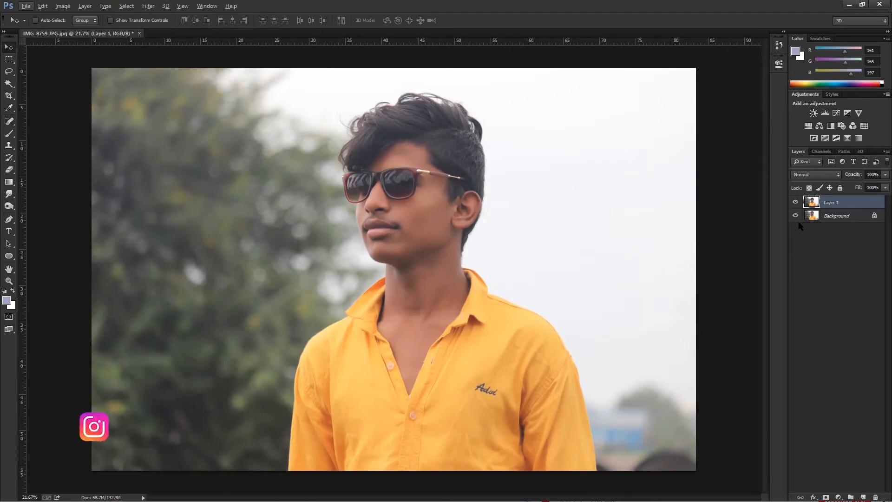
Lighten the reds and yellows of Layer 1 with Selective Color, setting Black to -76% for Reds.
key(alt+i)
key(a)
key(s)
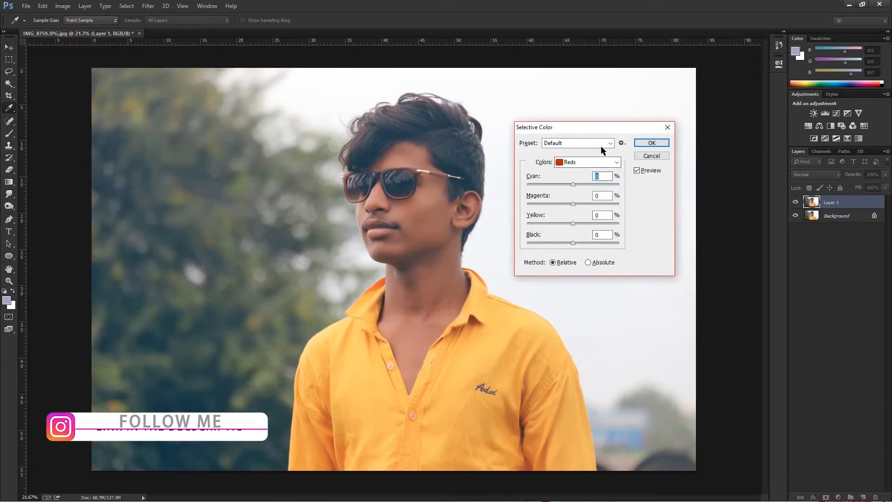
drag(573, 243, 539, 246)
click(584, 162)
click(581, 179)
click(584, 162)
click(581, 171)
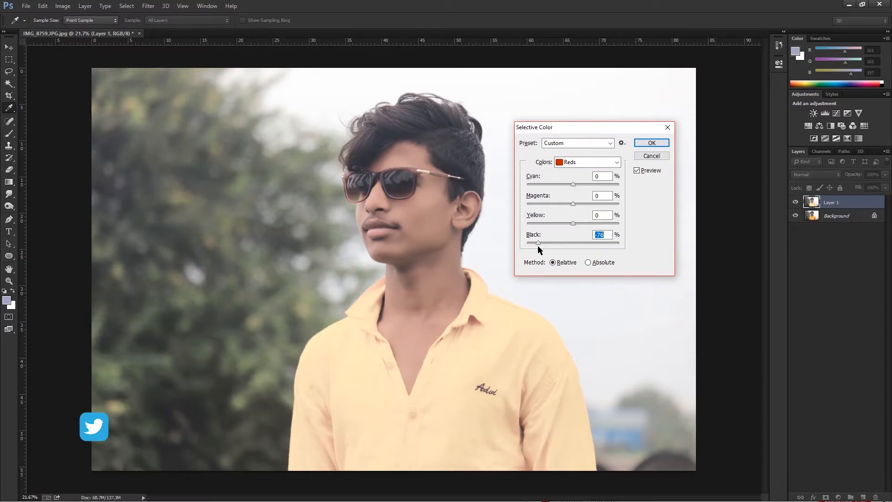
click(652, 142)
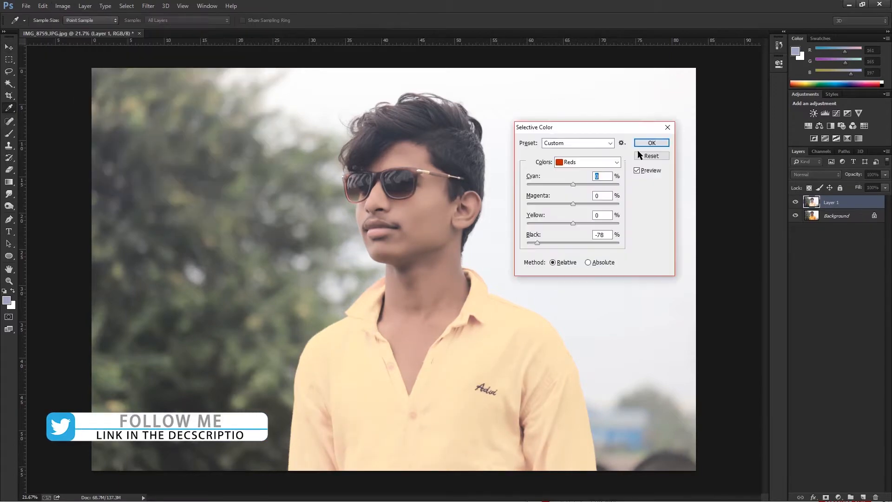
Apply a second Selective Color adjustment to Layer 1, setting Black to -10% for Blacks and fine-tuning it.
click(576, 143)
click(575, 155)
click(588, 162)
click(574, 239)
drag(573, 242, 569, 243)
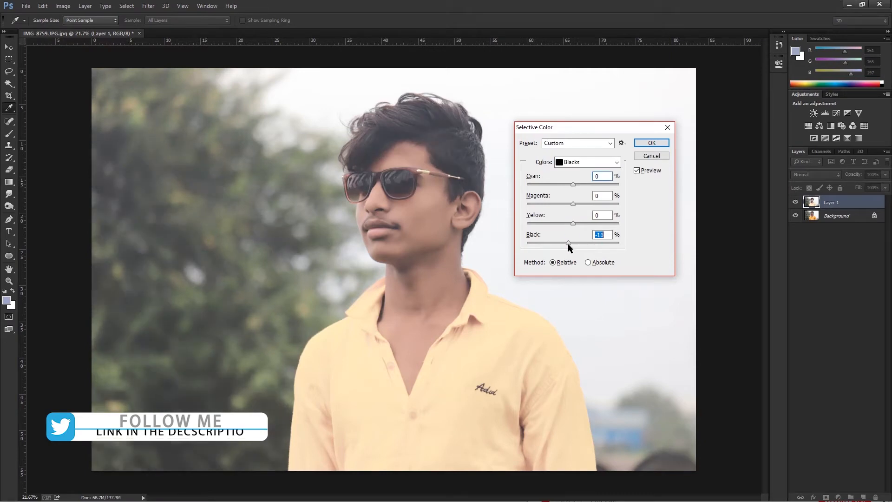
click(588, 161)
click(587, 238)
drag(573, 243, 594, 227)
click(651, 142)
Adjust the Levels of Layer 1 to input values 21, 1.06 and 242.
key(ctrl+l)
drag(653, 228, 649, 229)
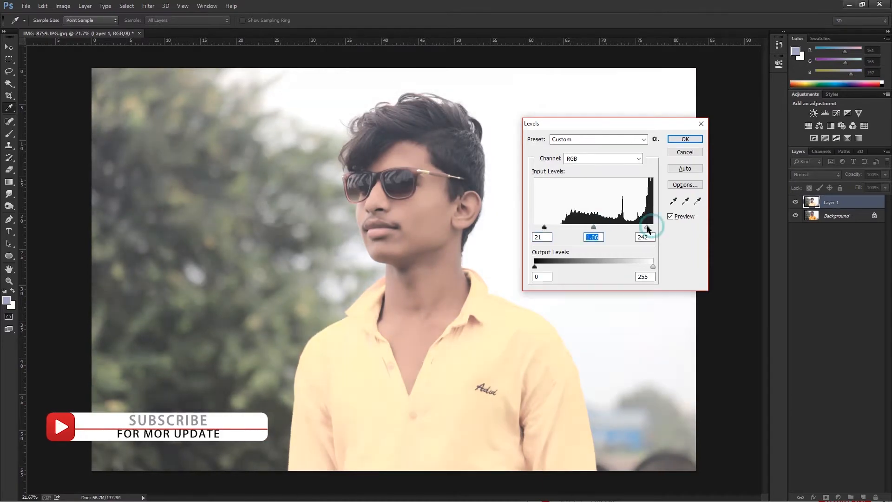
click(685, 139)
Add contrast with an RGB curve that lowers input 64, anchors the midtones near 128 and adjusts the highlights.
key(ctrl+m)
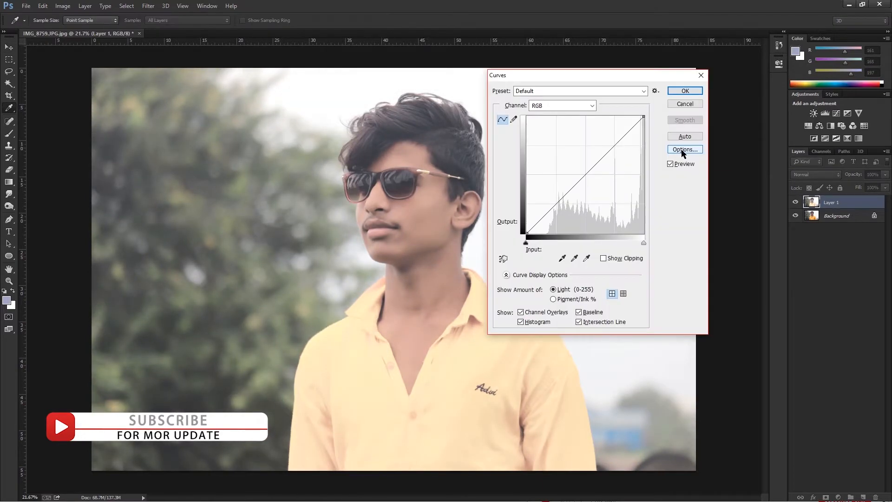
drag(556, 204, 556, 207)
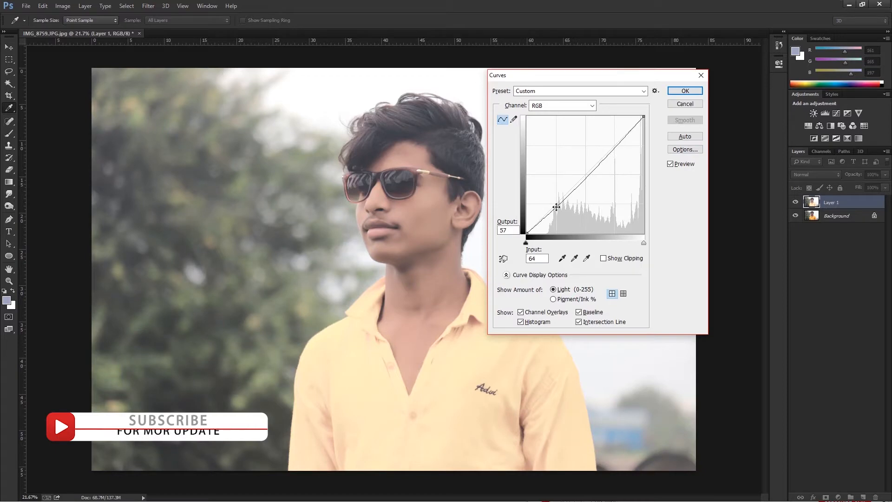
click(586, 174)
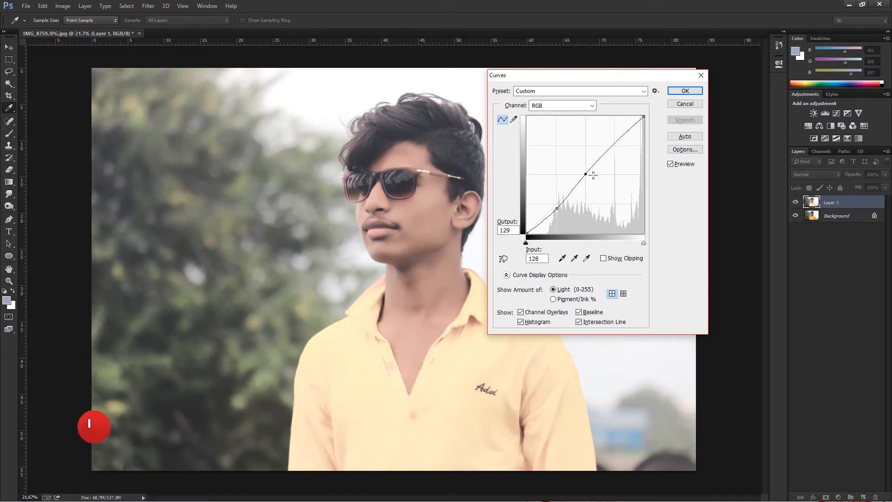
click(624, 136)
click(683, 91)
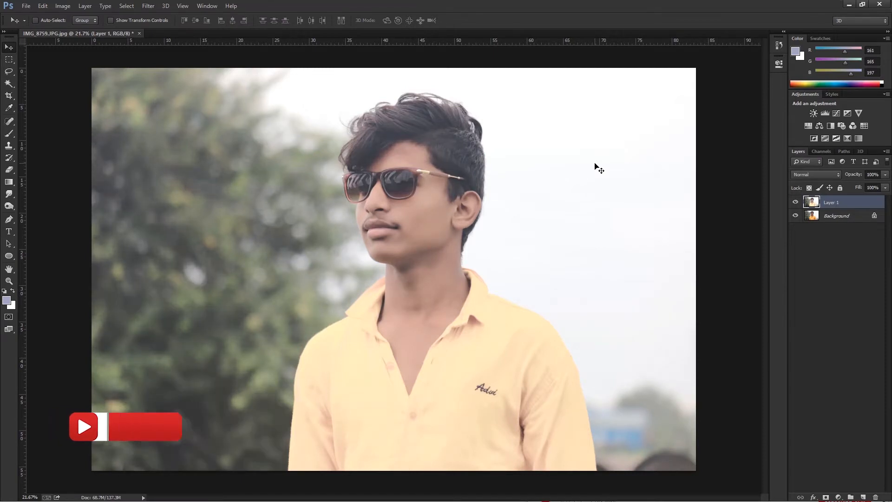
Fine-tune the white point and midtones of Layer 1 with another Levels adjustment.
key(ctrl+minus)
key(ctrl+l)
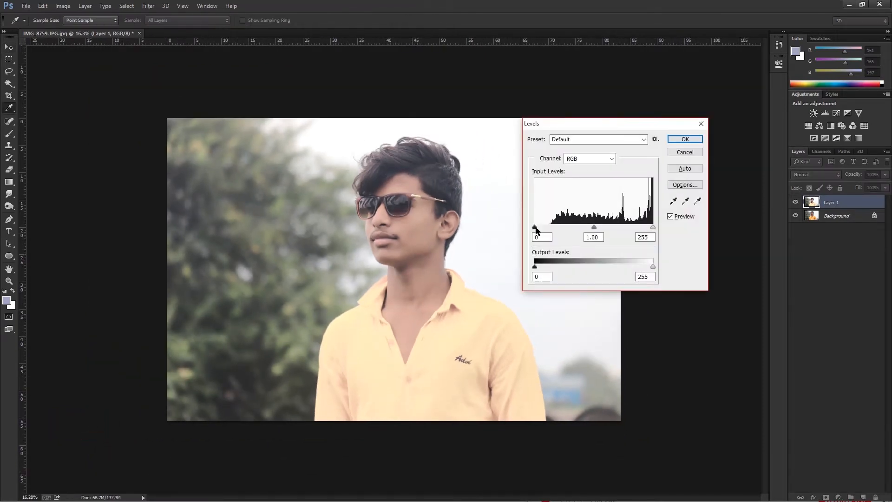
click(655, 228)
drag(596, 228, 597, 226)
click(682, 140)
Shift the midtones toward yellow with Color Balance, setting the yellow-blue level to -4.
key(ctrl+b)
drag(603, 217, 602, 217)
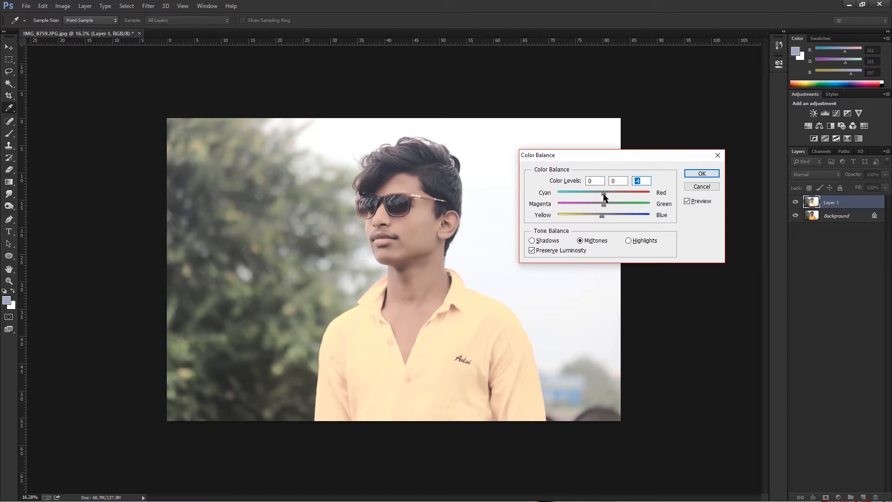
click(701, 174)
Duplicate the Background layer, then add a layer mask to Layer 1 and invert it to black.
drag(826, 243, 863, 498)
click(821, 204)
click(827, 497)
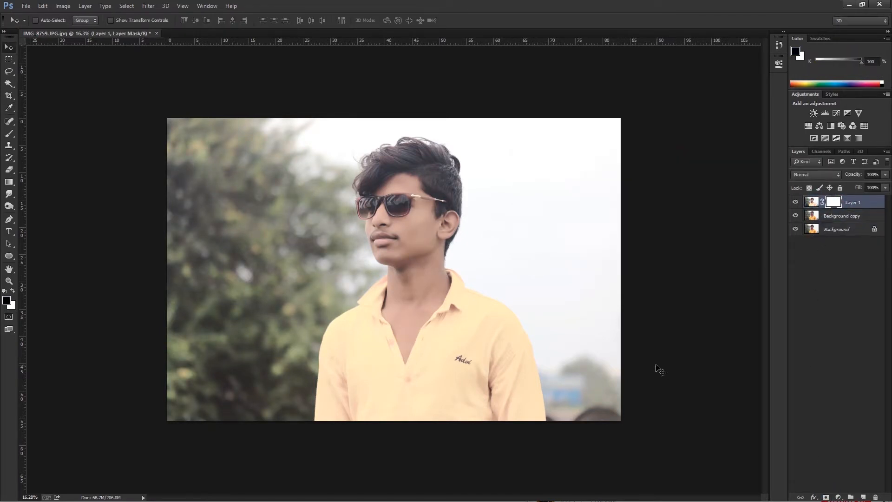
key(ctrl+i)
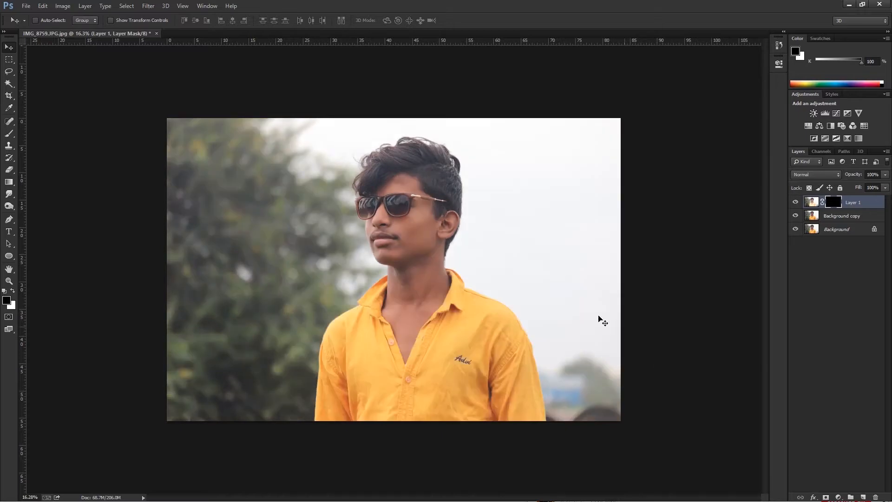
Start a pen path where the neck meets the picture's right collar and trace the collar's inner edge downward.
key(p)
scroll(488, 153, up, 5)
click(495, 148)
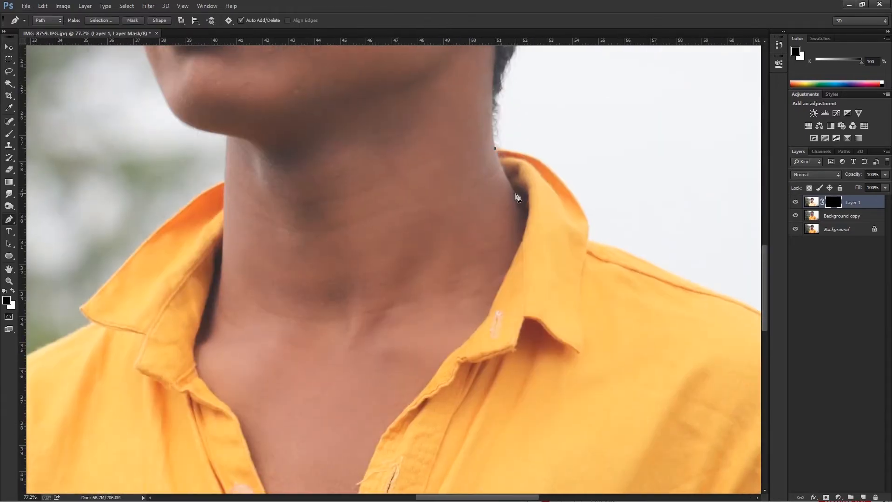
click(528, 208)
scroll(532, 211, up, 2)
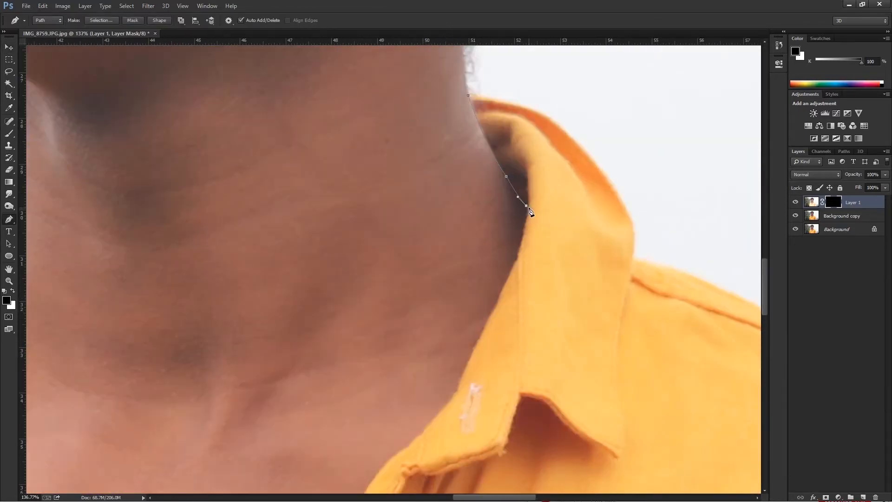
click(528, 207)
scroll(512, 281, up, 1)
drag(450, 416, 467, 366)
click(469, 353)
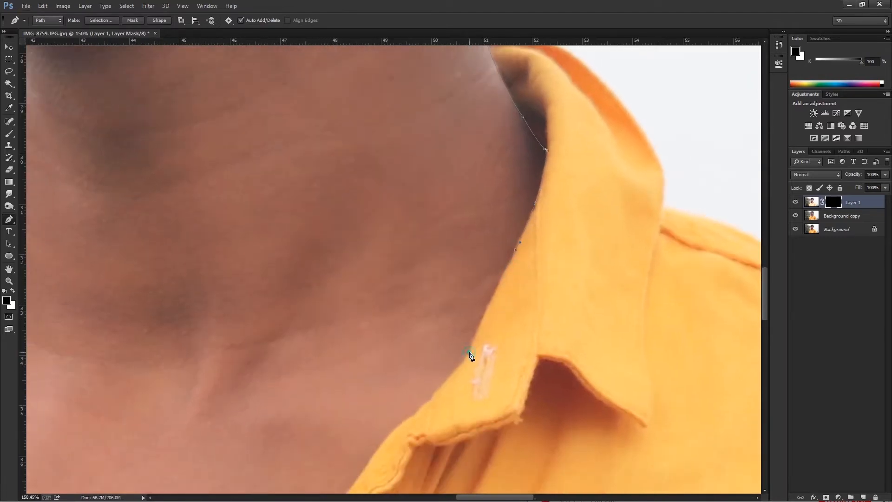
Continue the path along the skin edge of the right collar fold toward the shirt's front opening.
scroll(471, 367, up, 6)
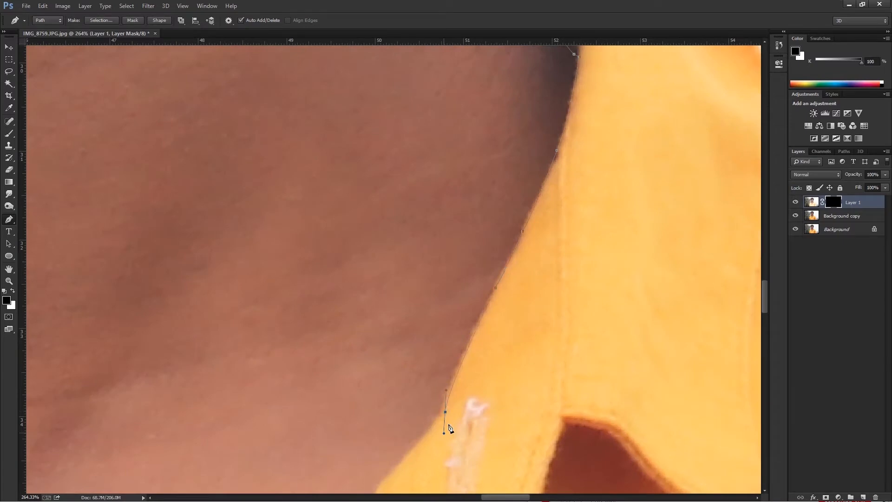
alt+click(445, 413)
drag(445, 412, 529, 260)
drag(427, 372, 415, 402)
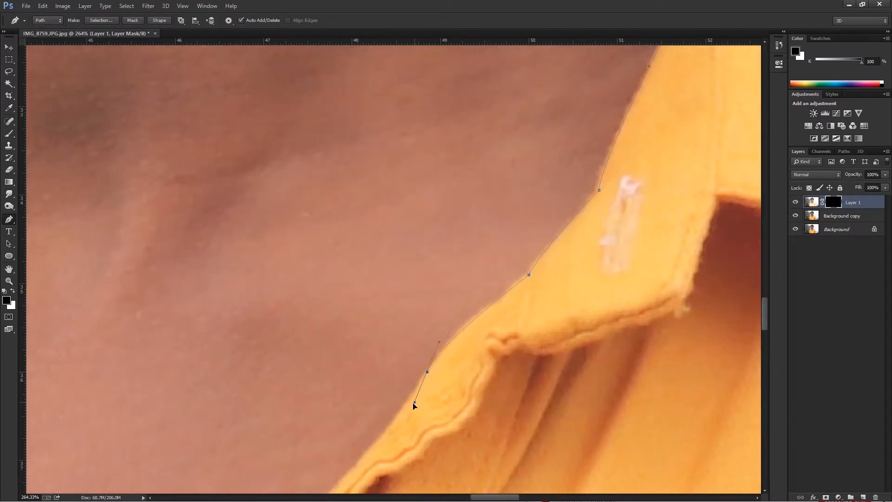
alt+click(427, 372)
drag(428, 372, 482, 267)
drag(400, 369, 517, 256)
alt+click(399, 369)
drag(476, 289, 466, 295)
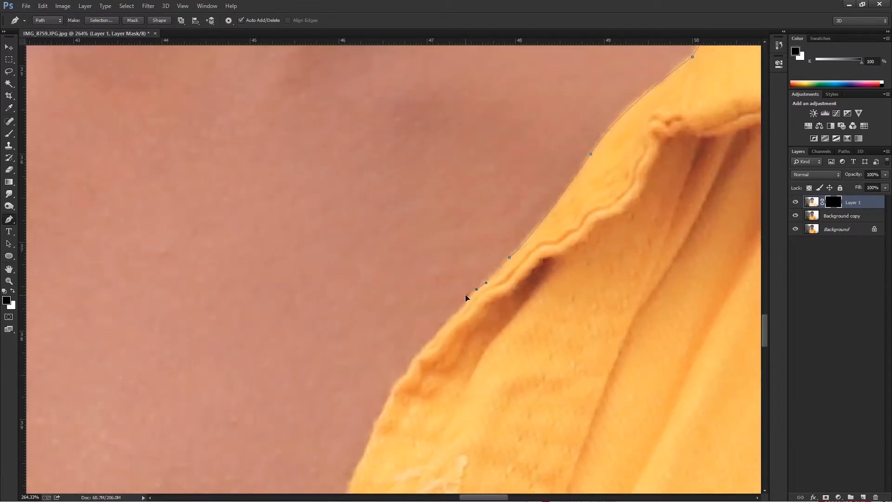
Trace the upper part of the right shirt placket along the chest with further anchor points.
drag(425, 350, 425, 353)
alt+click(432, 339)
drag(433, 339, 443, 314)
drag(399, 370, 399, 385)
drag(399, 386, 427, 301)
drag(403, 343, 453, 269)
drag(411, 365, 406, 388)
alt+click(411, 365)
scroll(418, 381, down, 1)
Extend the path down the right placket to the lowest point of the V-shaped neck opening.
drag(419, 382, 465, 256)
drag(433, 303, 426, 314)
alt+click(432, 304)
drag(414, 365, 443, 286)
drag(418, 323, 431, 252)
drag(412, 302, 514, 158)
alt+click(411, 302)
drag(453, 249, 446, 278)
alt+click(453, 249)
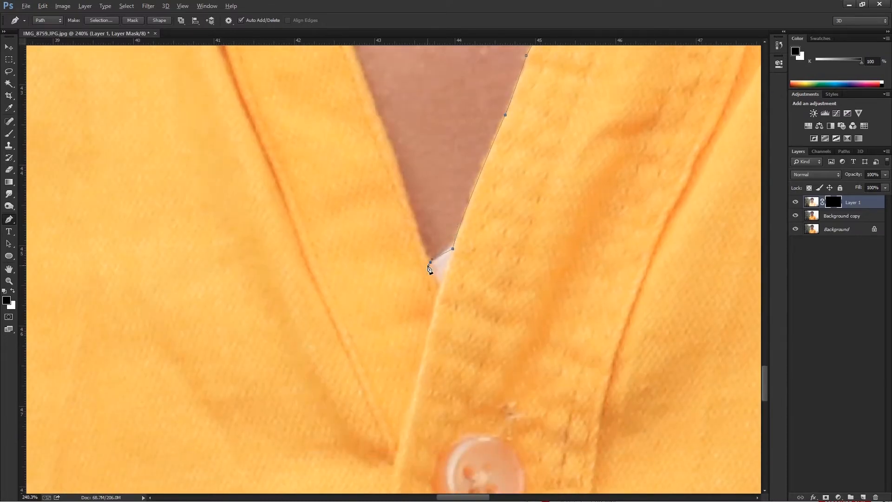
Trace the left side of the neck opening upward past the top button to the placket's fold.
drag(404, 184, 425, 305)
drag(425, 304, 393, 229)
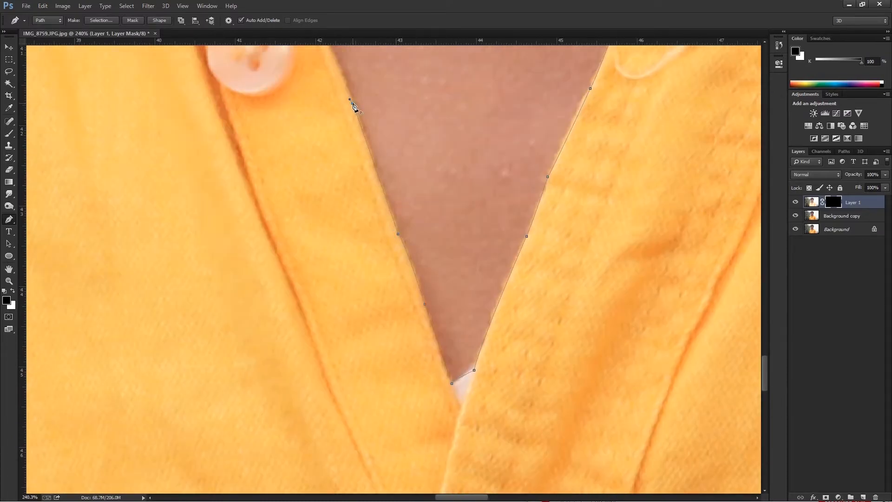
alt+click(352, 103)
drag(352, 104, 388, 288)
drag(338, 159, 376, 336)
alt+click(337, 159)
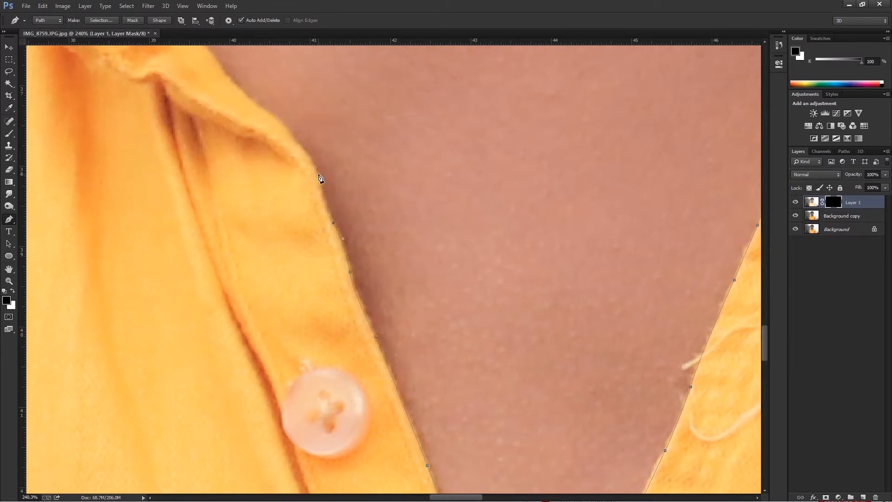
alt+click(319, 176)
drag(320, 175, 362, 289)
drag(335, 251, 329, 247)
Continue the path up the left collar's inner edge to where the collar meets the neck.
alt+click(292, 212)
drag(293, 212, 358, 306)
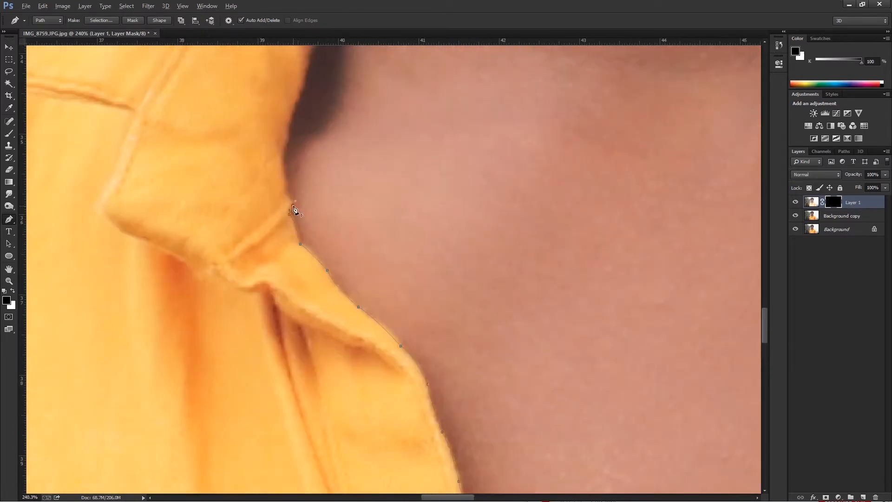
drag(287, 139, 273, 261)
drag(287, 220, 303, 203)
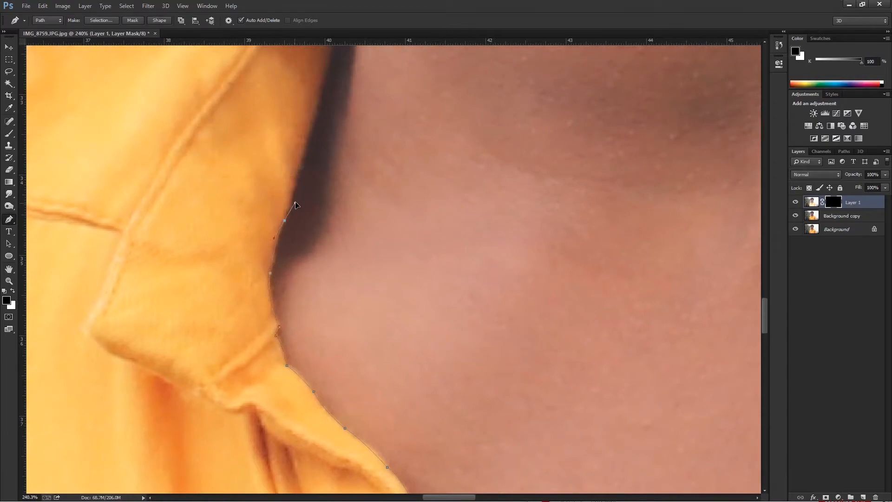
alt+click(324, 80)
drag(326, 77, 307, 249)
drag(342, 111, 345, 37)
alt+click(342, 112)
drag(345, 113, 345, 297)
drag(347, 110, 346, 94)
alt+click(347, 110)
scroll(370, 138, down, 10)
drag(369, 139, 384, 211)
Trace the left collar's outer edge down to its tip and along its underside to the shoulder.
scroll(384, 212, down, 2)
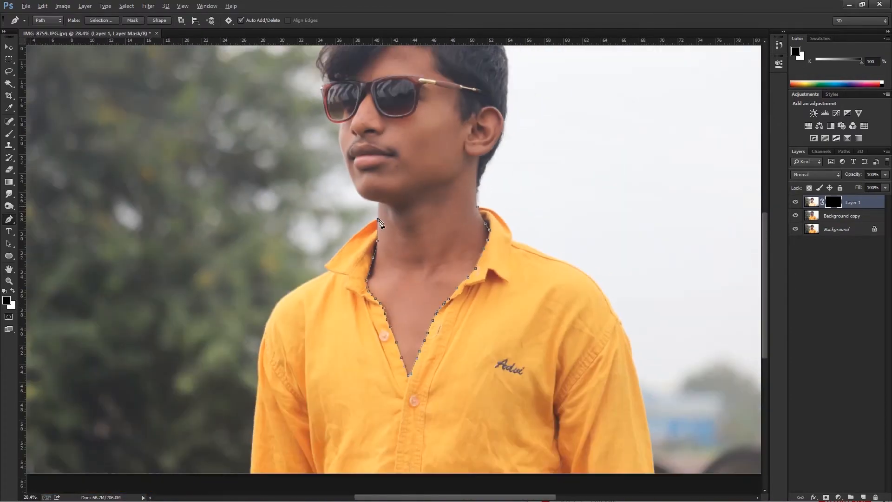
scroll(380, 227, up, 10)
drag(315, 240, 298, 261)
drag(245, 308, 353, 219)
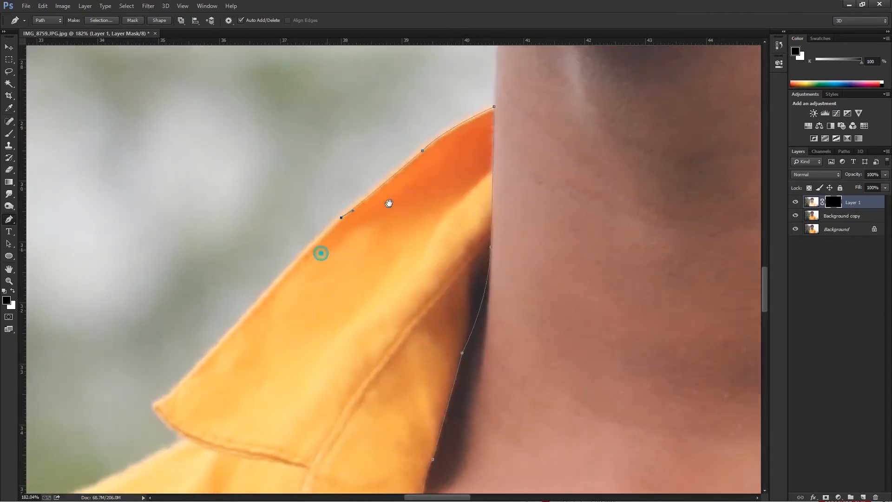
drag(319, 254, 386, 203)
drag(318, 260, 306, 280)
drag(220, 356, 201, 364)
click(222, 358)
drag(252, 388, 270, 393)
drag(273, 394, 312, 334)
Outline the left shoulder from the collar and continue down the upper sleeve.
drag(89, 441, 63, 455)
alt+click(89, 440)
drag(142, 421, 485, 232)
drag(275, 401, 252, 475)
alt+click(275, 401)
drag(276, 431, 336, 268)
drag(277, 377, 281, 421)
alt+click(278, 376)
drag(278, 409, 307, 496)
alt+click(300, 403)
Trace the rest of the left sleeve's outer edge down to the bottom of the photo.
drag(303, 446, 305, 256)
drag(302, 289, 325, 206)
alt+click(302, 288)
scroll(325, 206, down, 2)
drag(308, 319, 336, 249)
alt+click(308, 319)
drag(318, 336, 316, 358)
scroll(319, 341, down, 2)
alt+click(308, 333)
scroll(309, 333, down, 2)
Carry the path across to the right sleeve at the photo's bottom and trace its outer edge upward.
drag(594, 370, 186, 356)
scroll(491, 301, up, 7)
click(493, 305)
click(480, 264)
drag(465, 163, 469, 273)
alt+click(467, 163)
drag(451, 119, 449, 105)
alt+click(452, 120)
drag(455, 144, 480, 319)
drag(445, 110, 455, 260)
Continue outlining the right sleeve's outer edge up along the arm.
alt+click(446, 108)
drag(429, 143, 449, 331)
alt+click(430, 143)
drag(415, 144, 459, 330)
alt+click(415, 144)
drag(406, 104, 420, 309)
alt+click(405, 103)
drag(374, 143, 362, 124)
alt+click(374, 143)
Trace the upper right sleeve toward the start of the shoulder curve.
drag(373, 165, 374, 257)
drag(360, 143, 360, 114)
alt+click(376, 321)
drag(313, 122, 319, 196)
alt+click(313, 121)
alt+click(324, 214)
drag(298, 158, 343, 308)
alt+click(299, 158)
drag(303, 243, 281, 229)
alt+click(303, 243)
Outline the rounded right shoulder with curved path segments.
drag(256, 149, 347, 359)
alt+click(256, 149)
drag(225, 155, 357, 332)
alt+click(225, 154)
scroll(225, 155, down, 2)
drag(198, 204, 114, 157)
alt+click(198, 203)
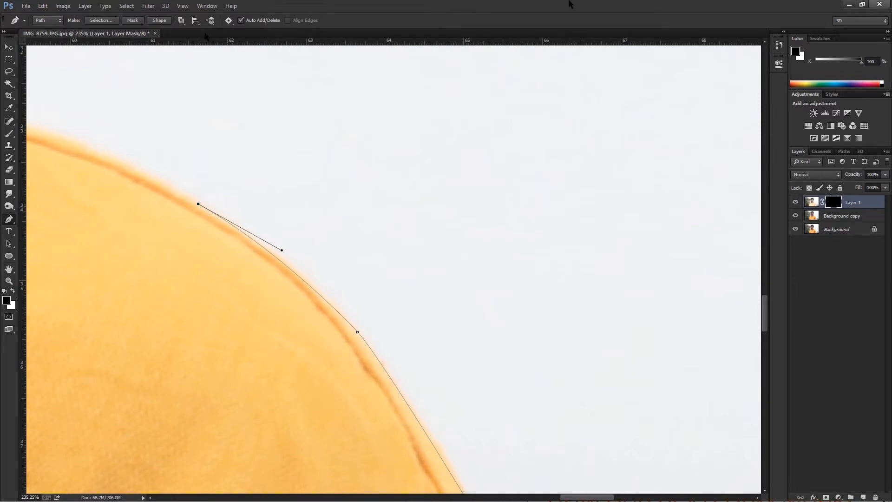
Trace the top of the right shoulder inward to the collar, undoing a misplaced anchor point at the collar corner.
drag(425, 160, 575, 234)
drag(124, 179, 366, 280)
alt+click(124, 179)
drag(160, 185, 128, 162)
alt+click(160, 185)
drag(169, 207, 334, 255)
drag(203, 197, 174, 195)
alt+click(203, 197)
key(ctrl+z)
drag(182, 101, 148, 65)
click(198, 196)
alt+click(184, 103)
Trace the right collar's curved outer edge up toward the back of the neck.
drag(196, 156, 307, 308)
drag(201, 136, 169, 102)
drag(294, 250, 259, 197)
alt+click(294, 250)
drag(172, 106, 104, 58)
alt+click(172, 106)
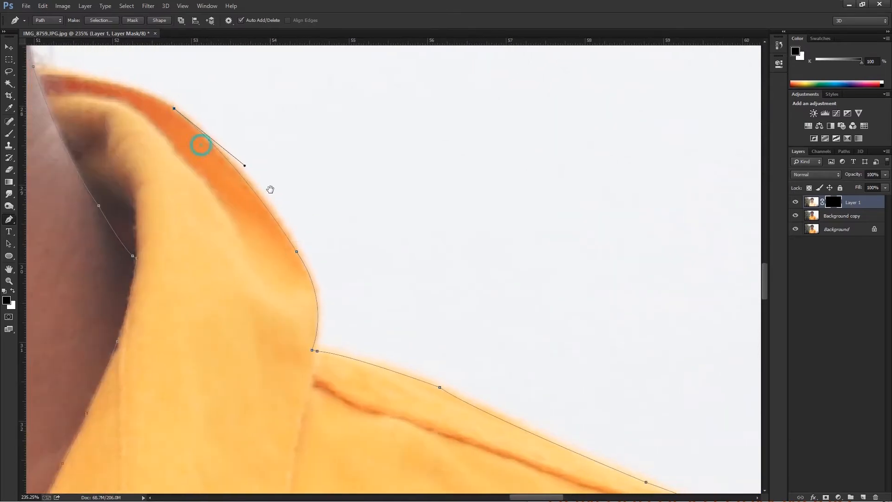
Close the shirt path at its starting point beside the neck and convert it into a selection.
drag(201, 145, 271, 190)
drag(119, 113, 22, 99)
right_click(205, 164)
click(248, 207)
click(494, 146)
Copy the selected shirt from Background copy to a new layer and move that layer above Layer 1.
click(842, 216)
key(ctrl+j)
scroll(594, 242, down, 13)
scroll(593, 242, down, 2)
drag(833, 218, 840, 195)
Paint white on Layer 1's mask over the face and neck with the Brush at 100% opacity.
click(833, 217)
mouse_move(418, 215)
mouse_down()
mouse_move(393, 187)
mouse_move(385, 210)
mouse_move(357, 91)
mouse_move(393, 92)
mouse_move(388, 83)
mouse_move(332, 109)
mouse_move(398, 119)
mouse_move(402, 154)
mouse_move(415, 130)
mouse_move(433, 199)
mouse_move(464, 173)
mouse_move(473, 186)
mouse_move(456, 142)
mouse_move(455, 210)
mouse_move(420, 214)
mouse_move(404, 135)
mouse_move(370, 118)
mouse_move(324, 124)
mouse_move(307, 151)
mouse_move(320, 188)
mouse_move(300, 197)
mouse_move(328, 129)
mouse_move(297, 182)
mouse_move(313, 235)
mouse_move(345, 195)
mouse_move(314, 254)
mouse_move(354, 273)
mouse_move(411, 275)
mouse_move(437, 235)
mouse_move(460, 230)
mouse_move(437, 309)
mouse_move(452, 296)
mouse_move(454, 339)
mouse_move(424, 315)
mouse_move(404, 314)
mouse_move(389, 329)
mouse_move(367, 321)
mouse_move(349, 307)
mouse_move(347, 282)
mouse_move(333, 383)
mouse_move(341, 396)
mouse_move(365, 380)
mouse_move(399, 399)
mouse_move(437, 367)
mouse_move(458, 301)
mouse_move(376, 409)
mouse_move(356, 415)
mouse_move(381, 461)
mouse_move(364, 421)
mouse_up()
scroll(419, 264, down, 5)
key(b)
key(x)
key(0)
key(v)
scroll(367, 303, down, 5)
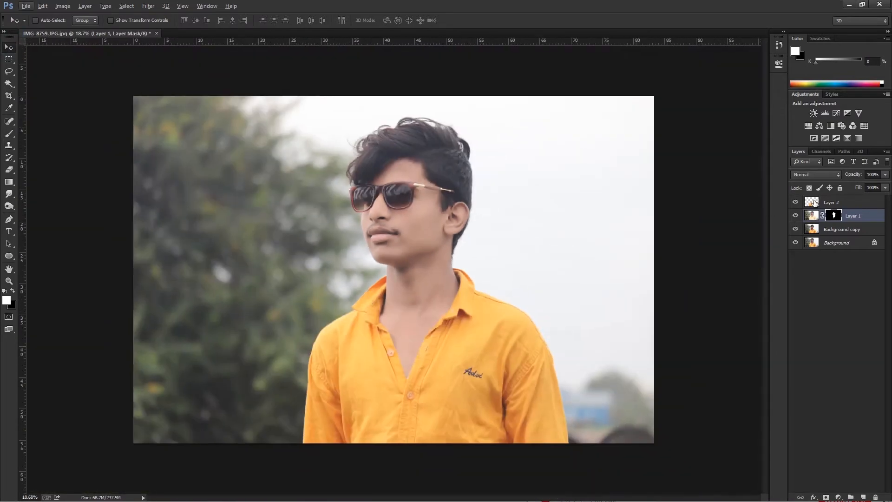
Apply a slight Levels adjustment to the shirt on Layer 2.
click(813, 203)
key(ctrl+l)
drag(595, 228, 588, 228)
click(687, 140)
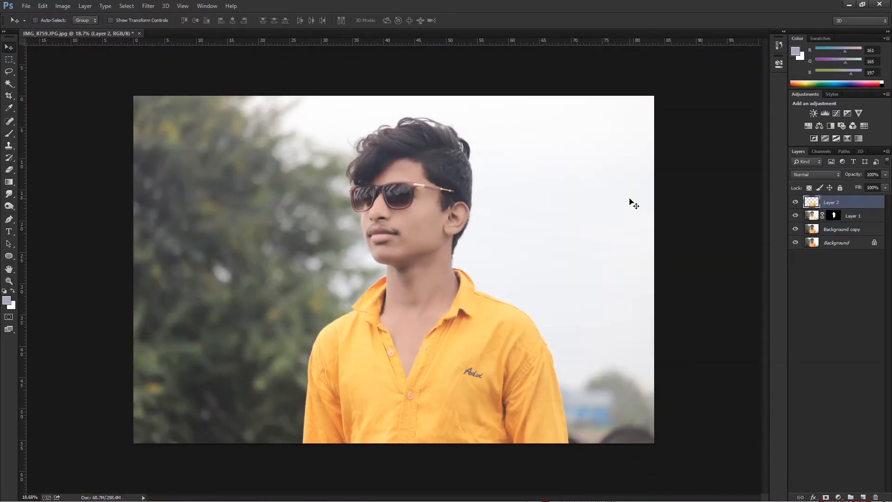
Apply a slight Levels adjustment to the Background copy layer.
click(842, 229)
key(ctrl+l)
drag(595, 228, 594, 231)
click(691, 141)
shift+click(825, 205)
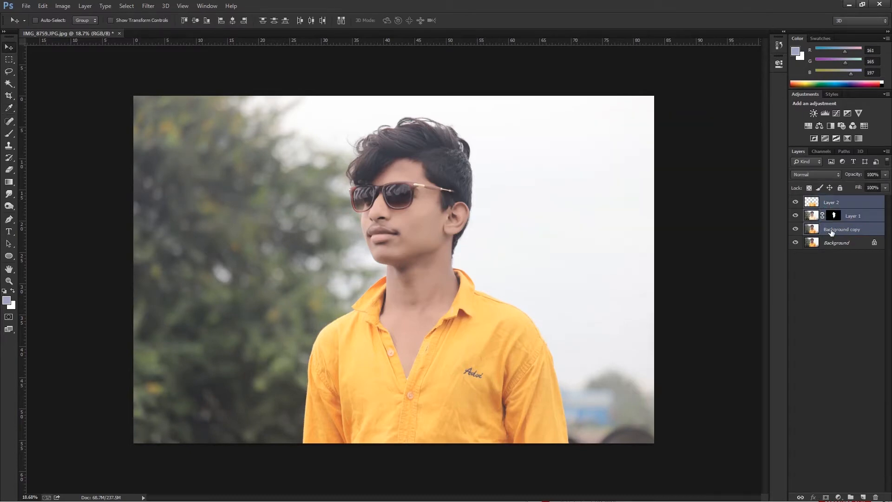
key(ctrl+j)
key(ctrl+e)
key(p)
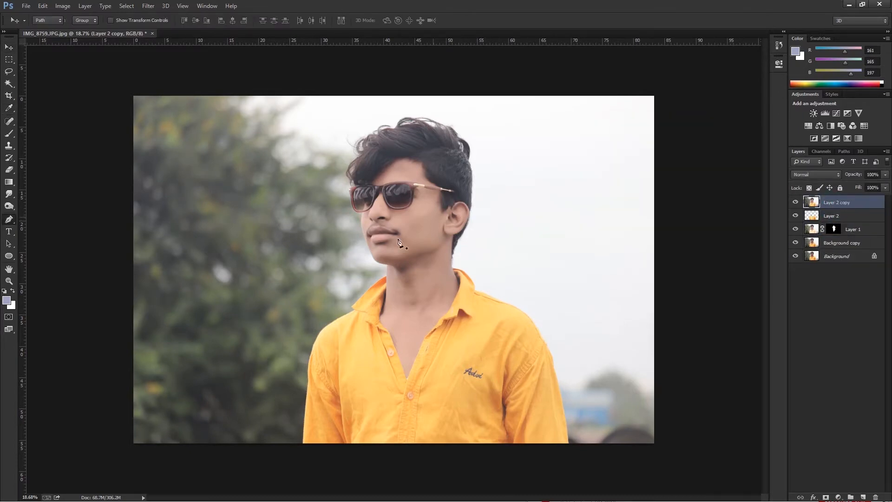
scroll(381, 279, up, 5)
key(ctrl+alt+z)
key(ctrl+alt+z)
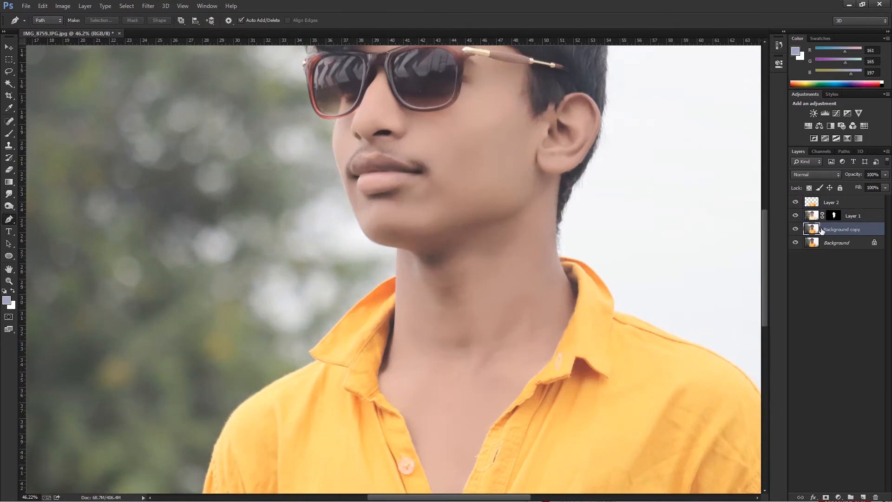
Paint black on Layer 1's mask over the upper outer corner and metal hinge of the sunglasses.
click(835, 215)
scroll(496, 152, up, 5)
key(b)
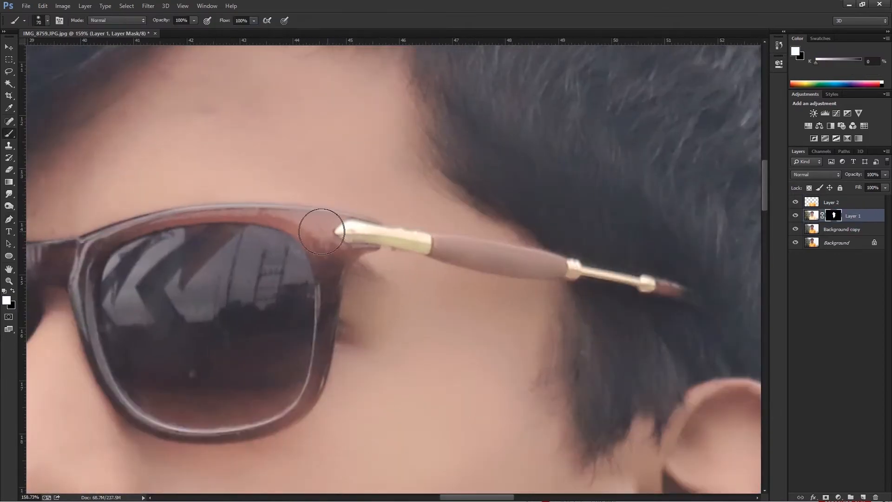
key(bracketleft)
key(bracketleft)
key(bracketleft)
key(bracketleft)
key(bracketleft)
key(x)
mouse_move(319, 225)
mouse_down()
mouse_move(274, 218)
mouse_move(344, 228)
mouse_move(364, 255)
mouse_up()
Paint black on Layer 1's mask along the sunglasses' temple arm to its tip, using a smaller brush.
key(bracketleft)
key(bracketleft)
mouse_move(444, 252)
mouse_down()
mouse_move(372, 233)
mouse_move(562, 269)
mouse_move(476, 257)
mouse_move(519, 258)
mouse_up()
key(bracketleft)
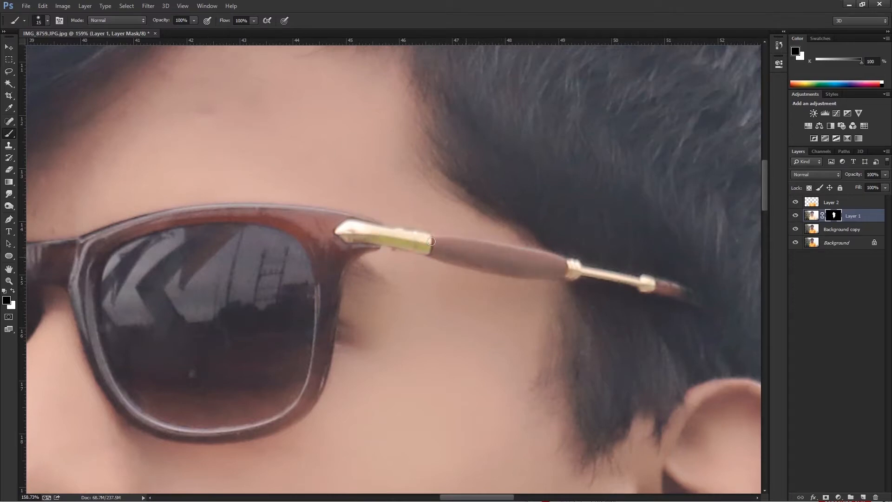
drag(572, 265, 646, 280)
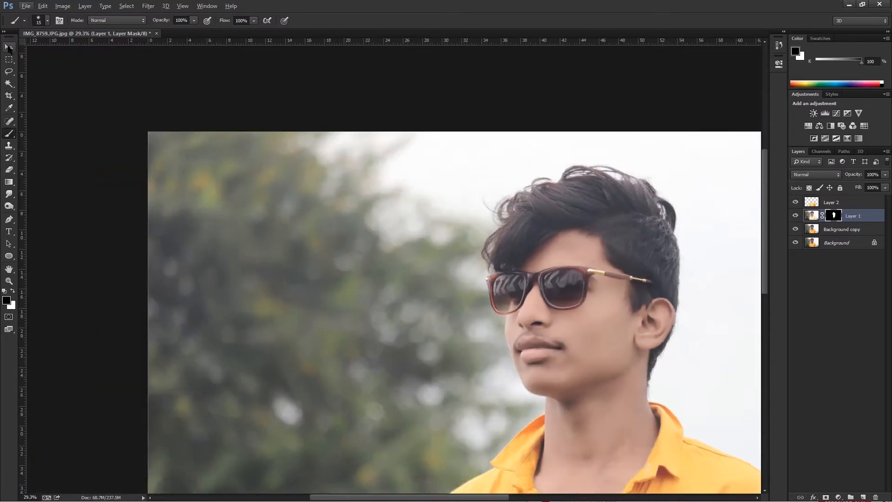
Duplicate Layer 2, Layer 1 and Background copy, merge the duplicates into one layer, and load the shirt as a selection.
click(846, 202)
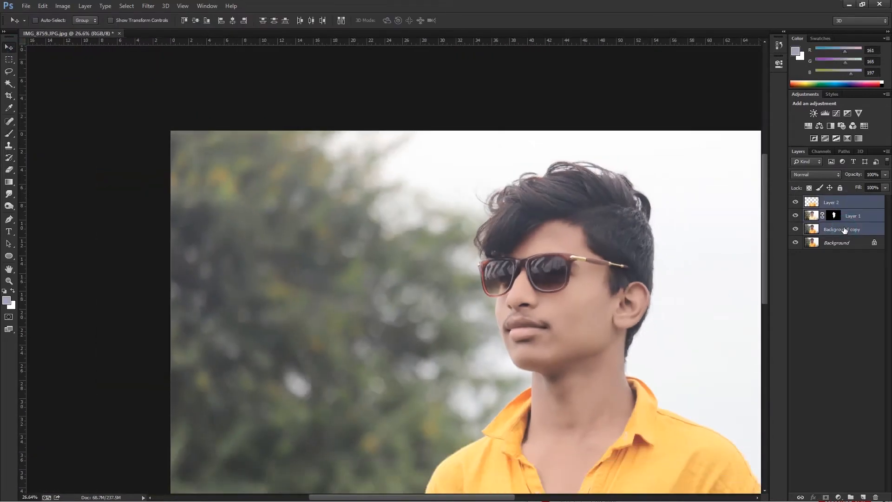
key(ctrl+j)
scroll(515, 230, down, 3)
Start a Pen path at the left collar's tip and trace up the neck and around the underside of the chin.
key(p)
scroll(395, 276, up, 12)
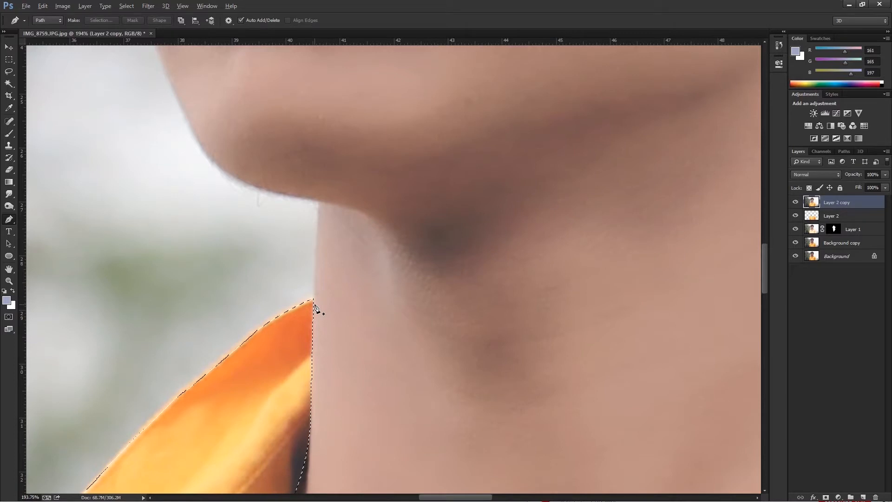
scroll(319, 309, up, 2)
click(319, 201)
click(319, 181)
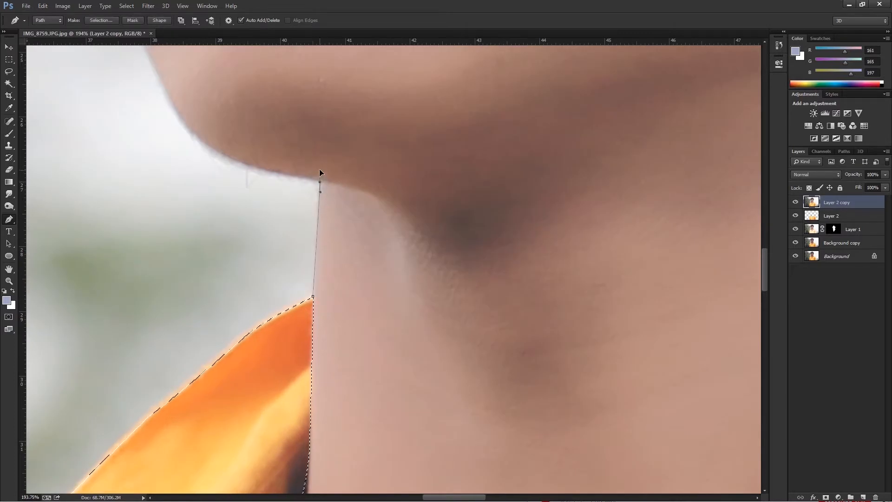
click(289, 174)
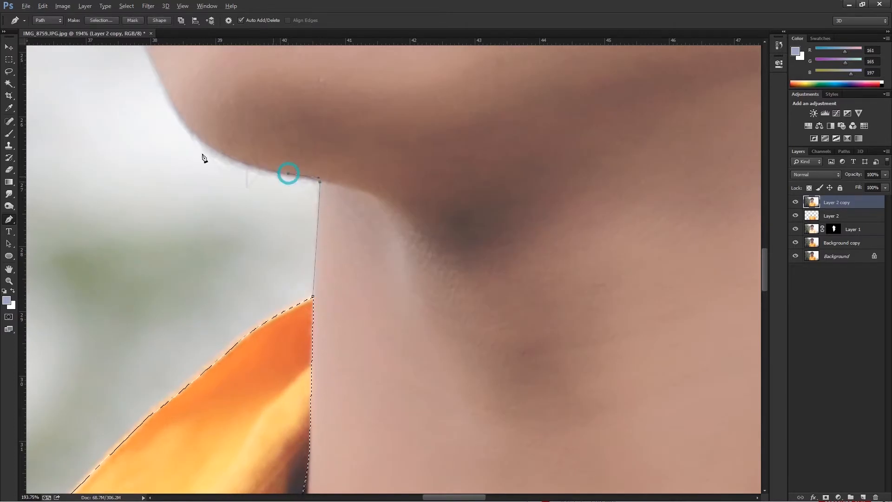
drag(184, 120, 144, 71)
alt+click(185, 121)
drag(186, 124, 327, 282)
Continue the path from the chin past the lips and up the cheek to the sunglasses' lower rim.
drag(274, 177, 316, 280)
alt+click(275, 178)
drag(261, 144, 256, 113)
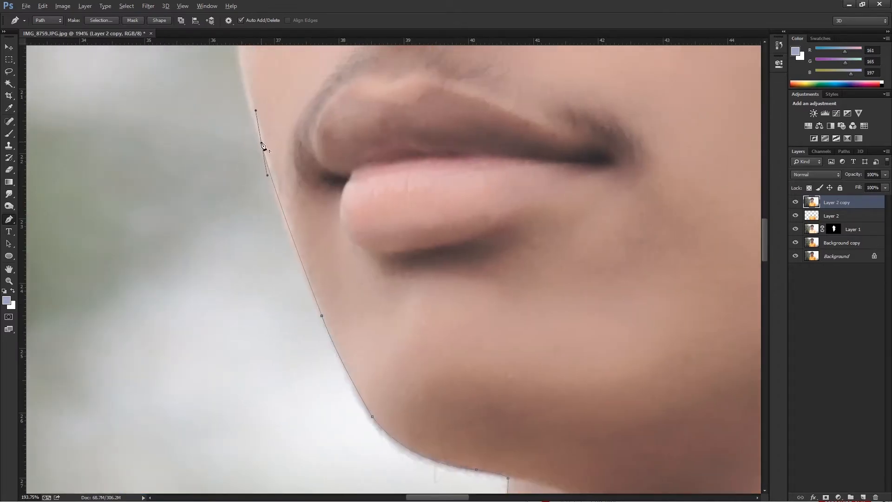
alt+click(262, 143)
drag(277, 142, 298, 277)
drag(263, 124, 281, 77)
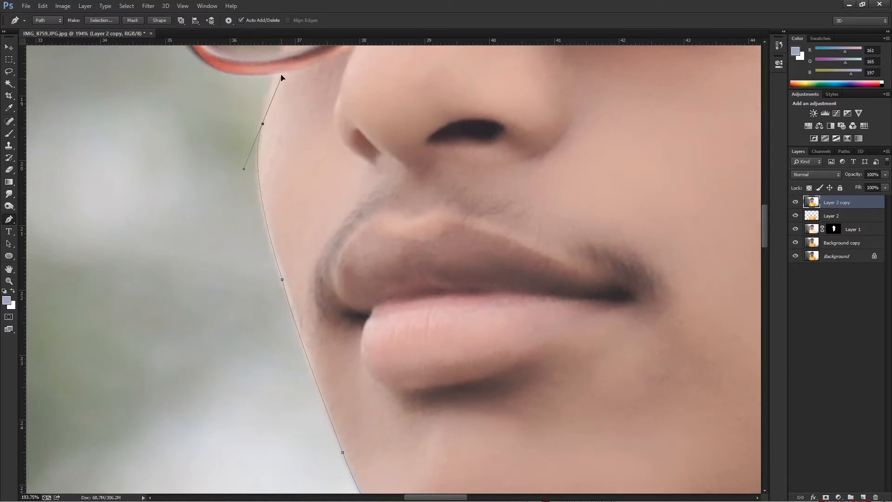
drag(263, 125, 286, 65)
alt+click(263, 125)
drag(284, 95, 348, 200)
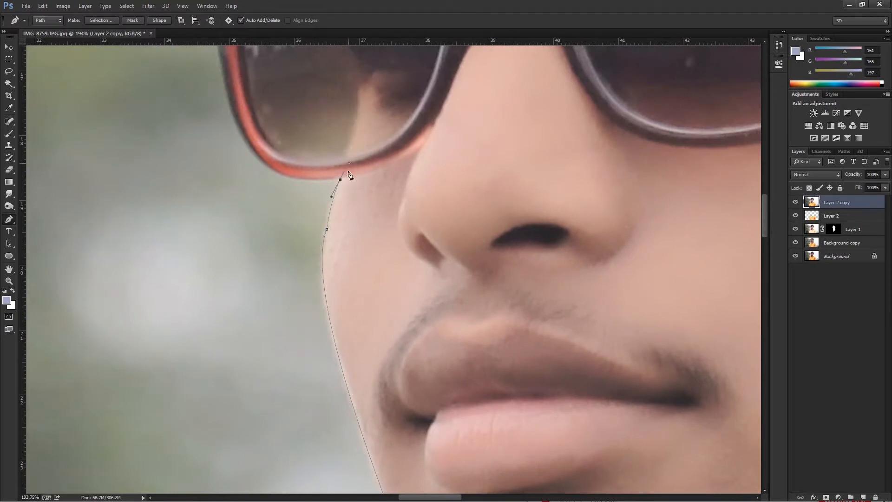
Trace the path around the lower outer curve of the left sunglasses rim, redoing the misplaced anchor.
scroll(338, 217, up, 2)
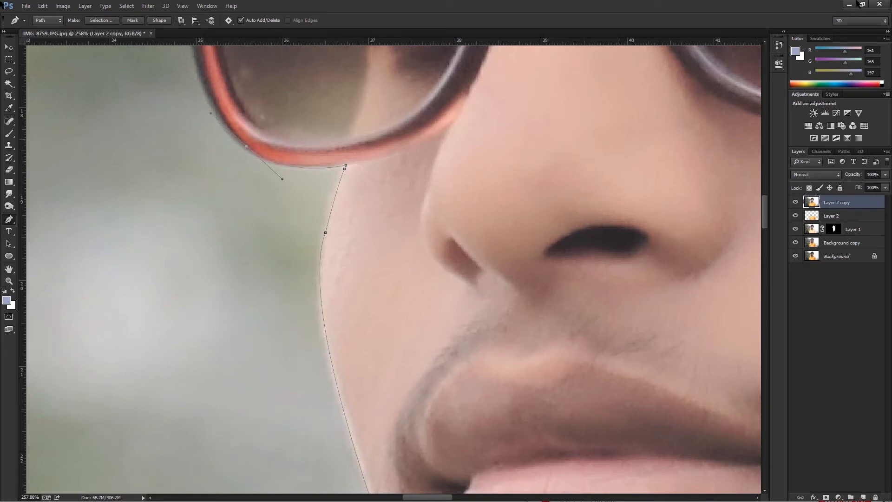
alt+click(246, 147)
drag(203, 84, 256, 194)
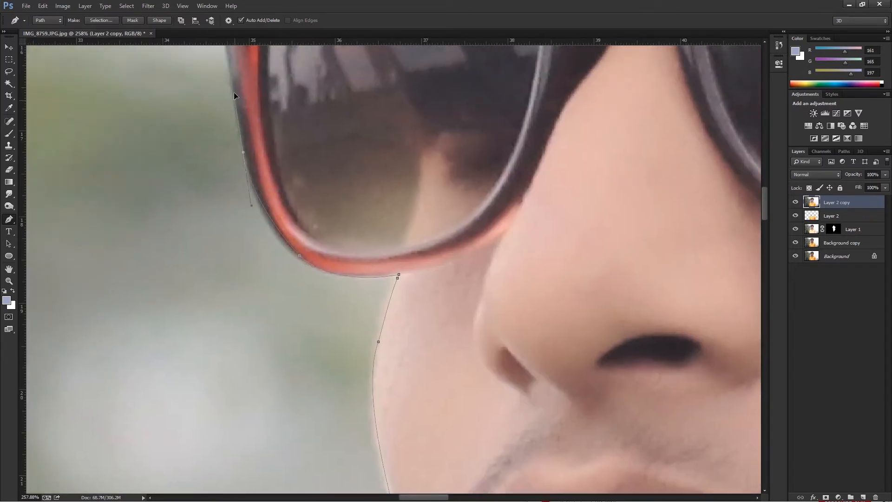
key(ctrl+z)
drag(236, 90, 222, 69)
drag(245, 124, 246, 124)
drag(239, 71, 237, 67)
alt+click(244, 143)
Extend the path up the sunglasses' outer edge and around the metal corner detail to the top of the frame.
drag(247, 150, 287, 304)
drag(261, 180, 258, 161)
alt+click(262, 180)
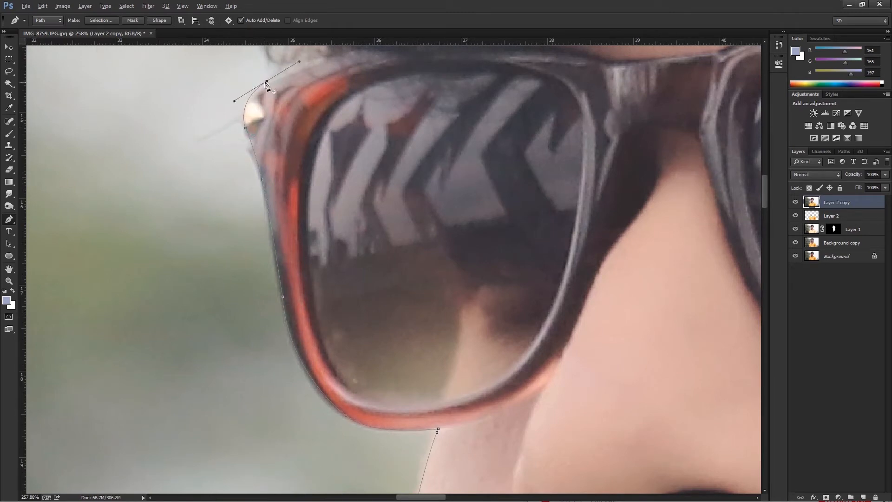
alt+click(267, 82)
Trace the front hair from the sunglasses' top corner up and along the curls above the forehead.
drag(295, 87, 289, 247)
scroll(285, 261, down, 3)
scroll(284, 259, up, 2)
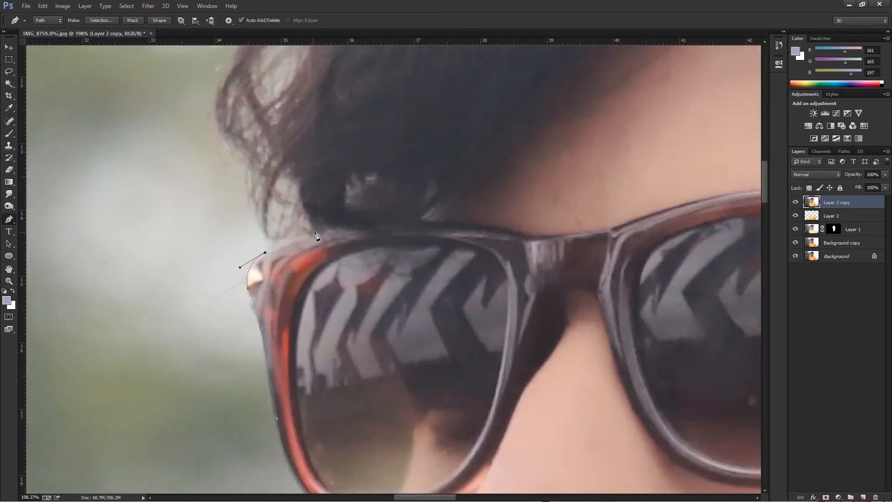
scroll(316, 238, down, 4)
scroll(324, 213, up, 3)
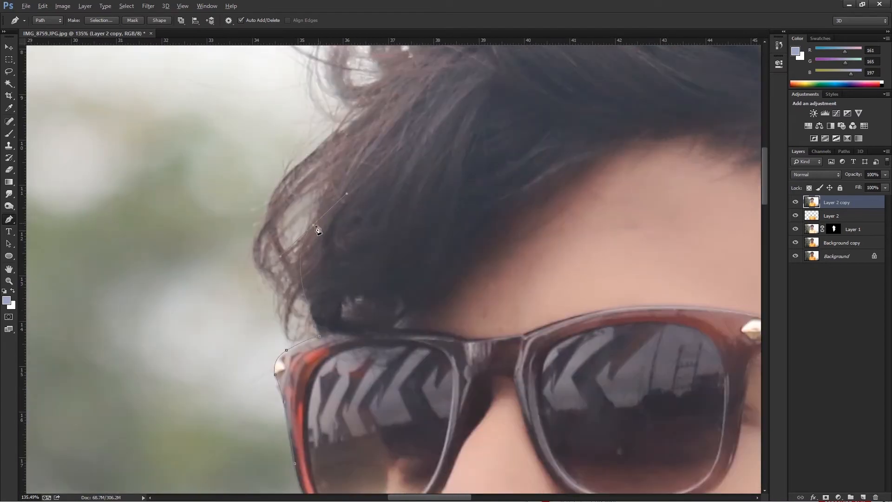
scroll(354, 232, up, 5)
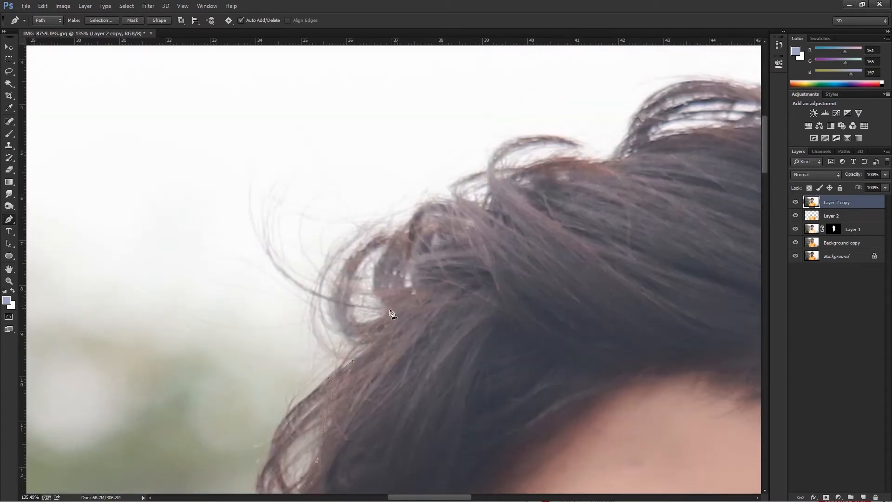
drag(610, 159, 400, 189)
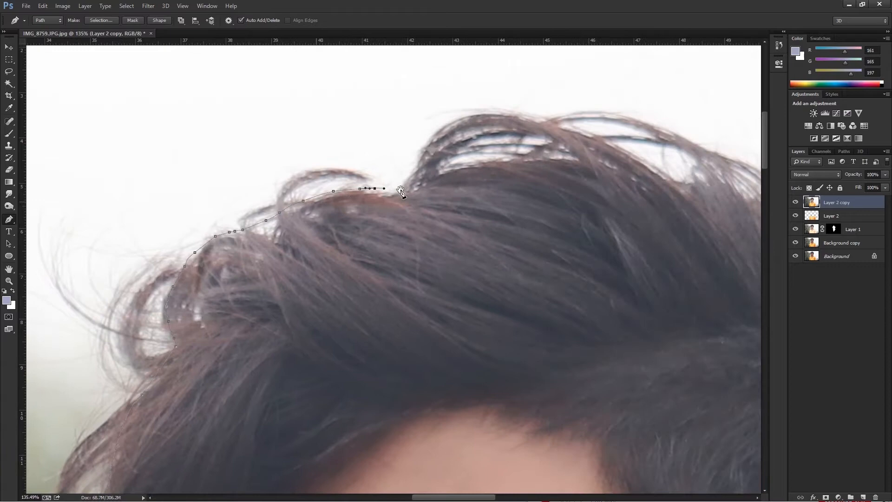
Continue the path over the raised tuft at the top of the hair.
click(433, 131)
drag(441, 124, 467, 118)
click(499, 112)
drag(531, 112, 540, 113)
drag(584, 132, 421, 93)
click(474, 124)
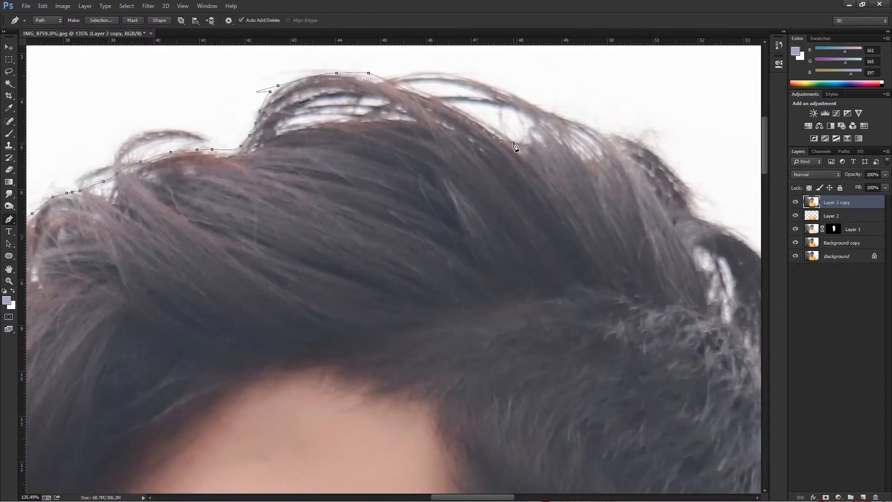
Trace the path down the rear curls to the loop of hair at the back of the head.
click(650, 148)
click(663, 161)
click(686, 186)
click(696, 217)
drag(705, 223, 361, 132)
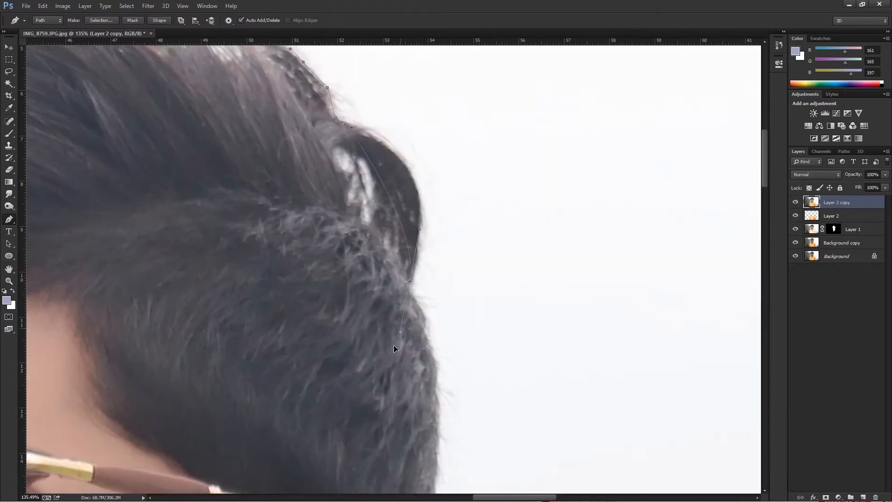
Trace the path around the back hair loop and down the back of the head to ear level.
scroll(411, 252, down, 7)
drag(412, 284, 427, 156)
mouse_move(427, 138)
mouse_down()
mouse_move(412, 200)
mouse_move(428, 141)
mouse_up()
click(431, 307)
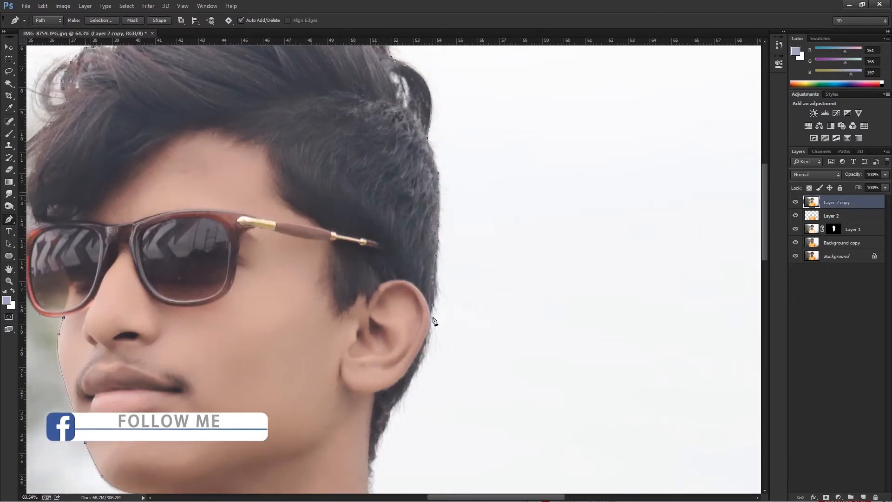
scroll(431, 338, up, 5)
Trace the hairline from behind the ear down the nape and neck to the right collar.
drag(424, 352, 415, 377)
drag(405, 408, 398, 421)
drag(399, 425, 491, 208)
drag(450, 266, 441, 283)
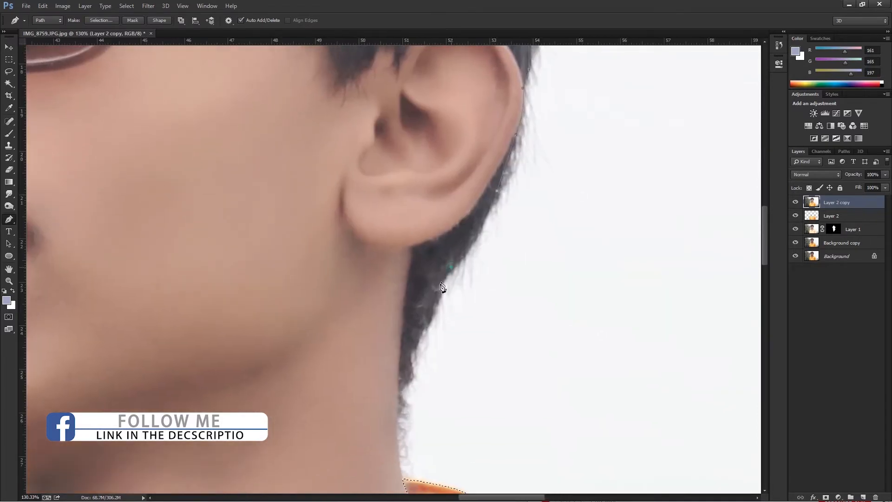
ctrl+double_click(405, 391)
drag(411, 373, 412, 381)
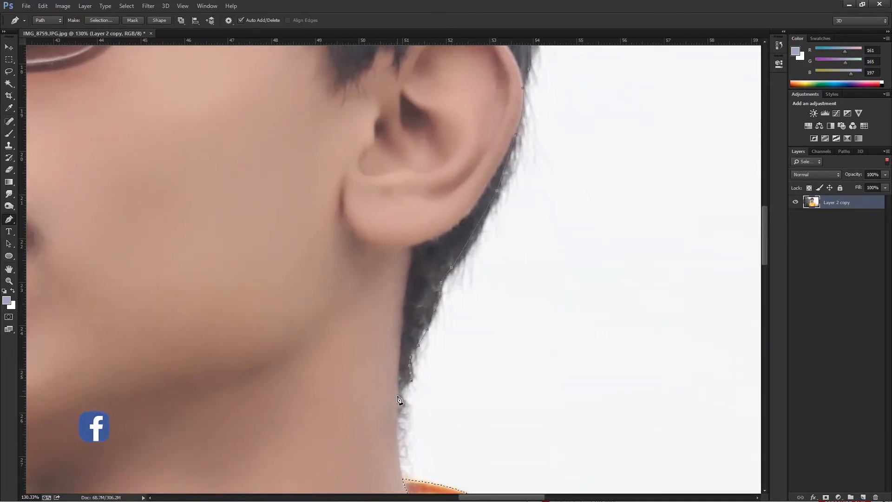
scroll(443, 421, down, 10)
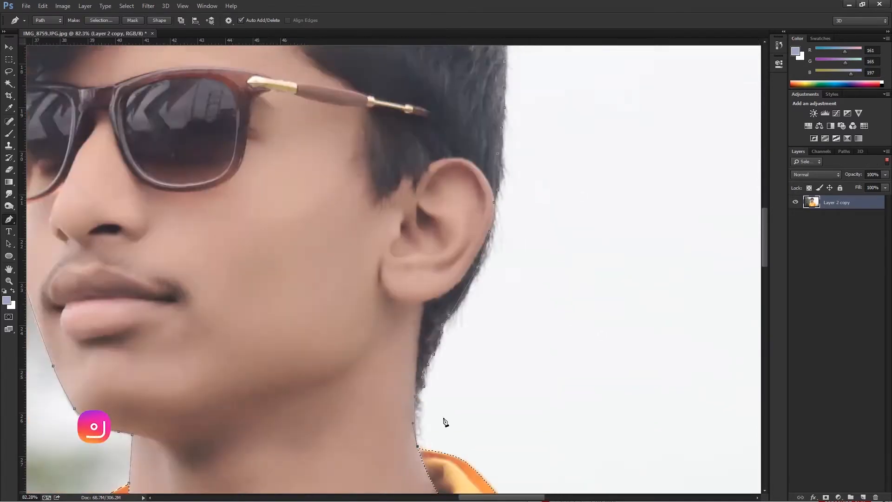
scroll(437, 269, up, 10)
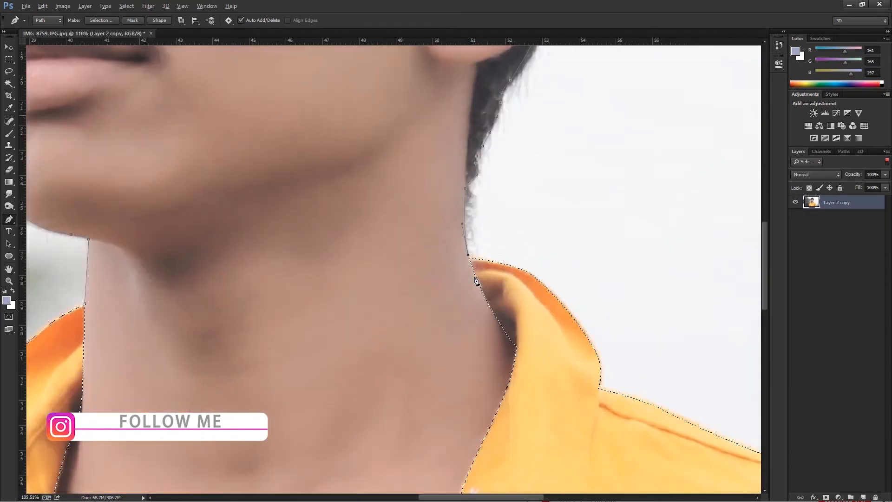
scroll(470, 259, down, 8)
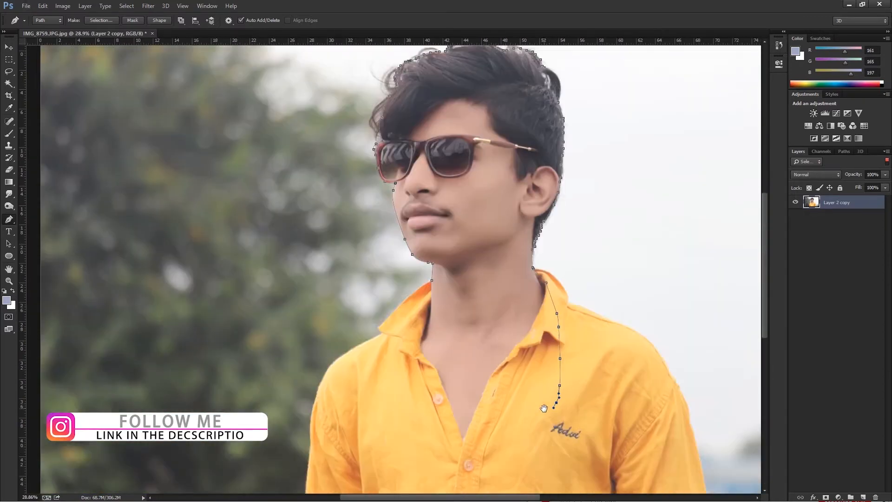
Run the path through the inside of the shirt, below the neckline and back up toward the left collar.
drag(545, 408, 547, 376)
drag(523, 451, 511, 476)
drag(493, 475, 437, 473)
drag(404, 447, 392, 420)
click(390, 408)
drag(383, 353, 385, 341)
drag(390, 327, 395, 316)
click(401, 302)
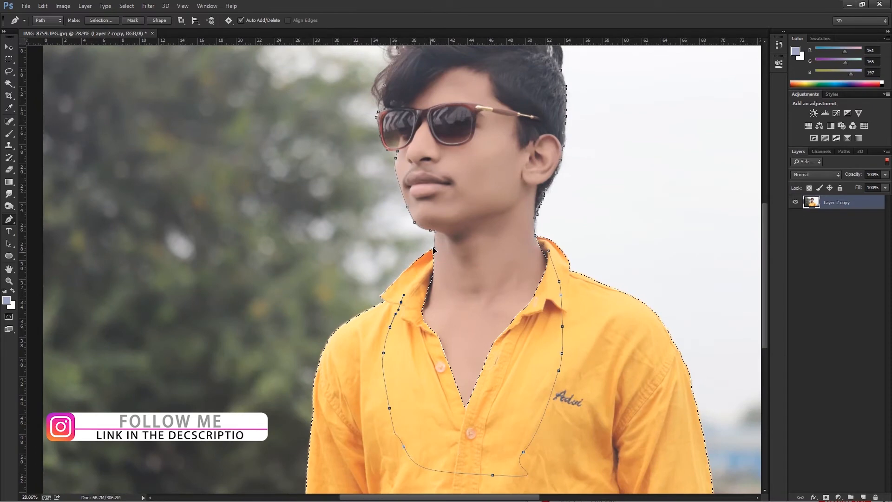
Convert the head and neck path into a selection and add Layer 2's shirt area to it.
right_click(427, 278)
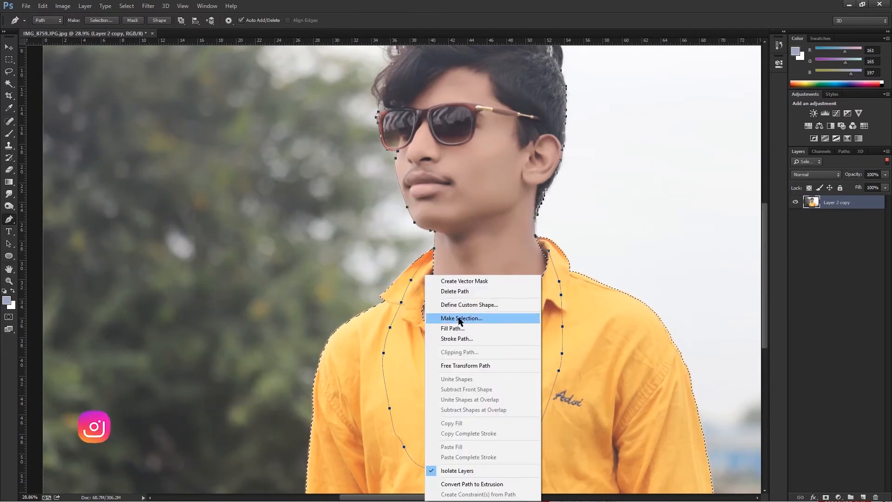
click(460, 315)
key(Return)
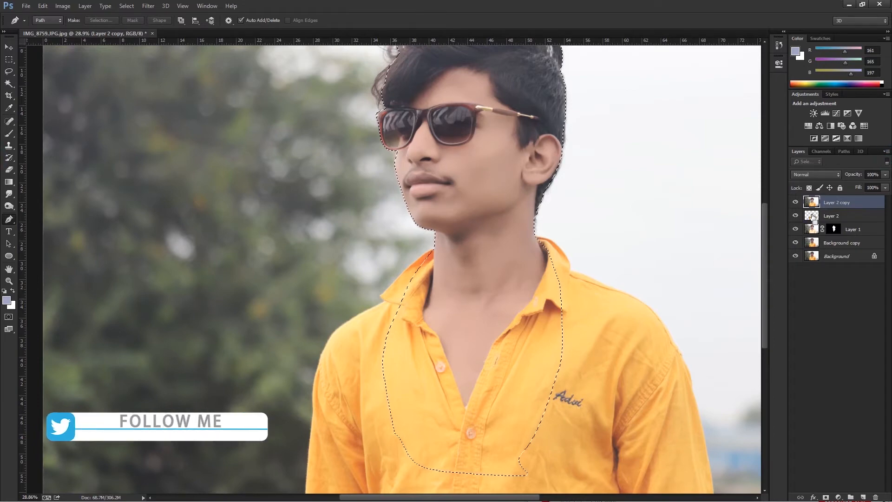
ctrl+shift+click(813, 217)
Open Refine Edge on the subject selection and brush along the hair outline with the refine radius brush at size 90.
scroll(506, 273, down, 5)
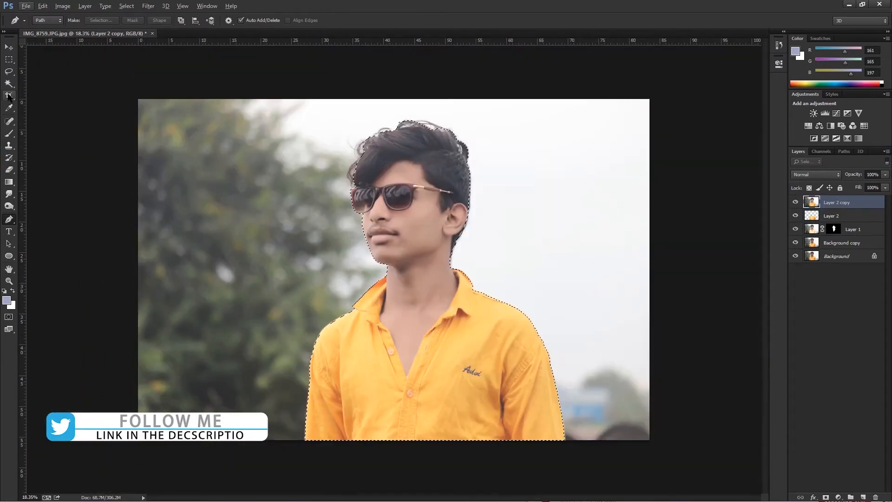
click(10, 83)
click(374, 20)
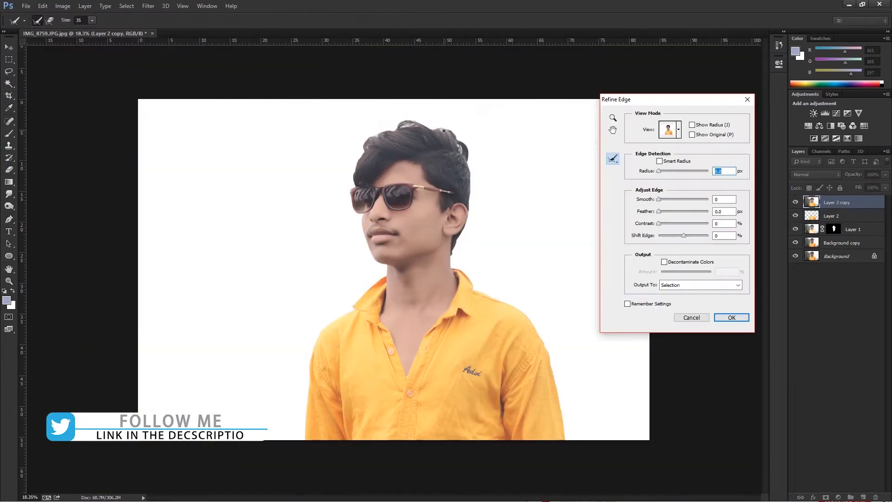
key(bracketright)
key(bracketright)
key(bracketright)
key(bracketright)
key(bracketright)
key(bracketright)
key(bracketright)
drag(415, 122, 445, 129)
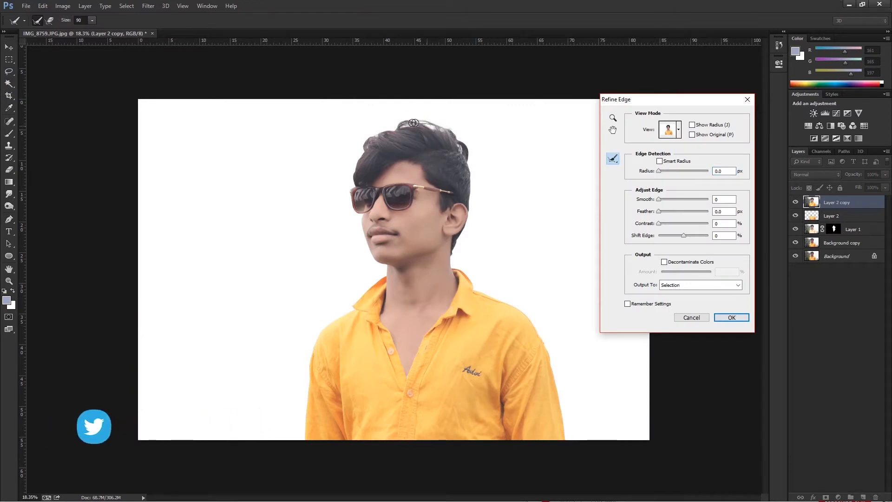
mouse_move(377, 134)
mouse_down()
mouse_move(360, 151)
mouse_move(354, 180)
mouse_move(351, 167)
mouse_up()
mouse_move(443, 122)
mouse_down()
mouse_move(466, 152)
mouse_move(472, 189)
mouse_up()
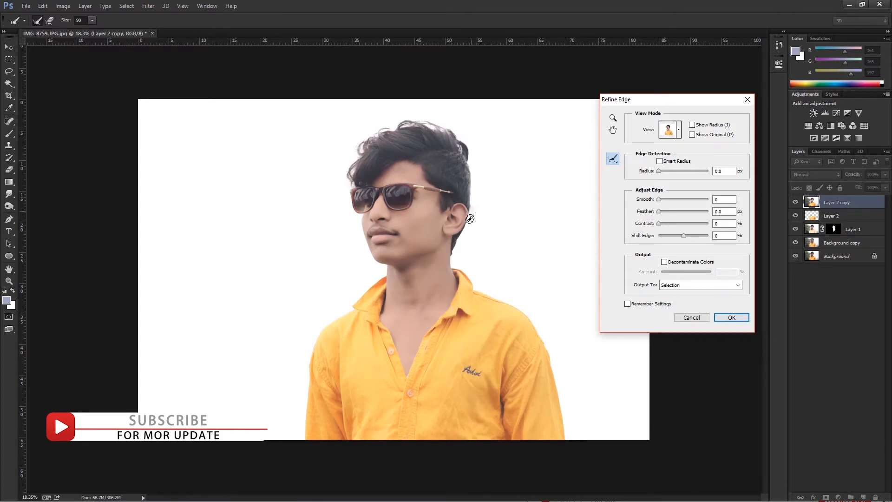
mouse_move(436, 146)
mouse_down()
mouse_move(395, 125)
mouse_move(355, 149)
mouse_move(349, 185)
mouse_up()
Refine the edge with Radius 2.1 px, Smooth 24, Contrast 20% and Shift Edge +25%, and output it as a layer mask.
scroll(371, 153, up, 4)
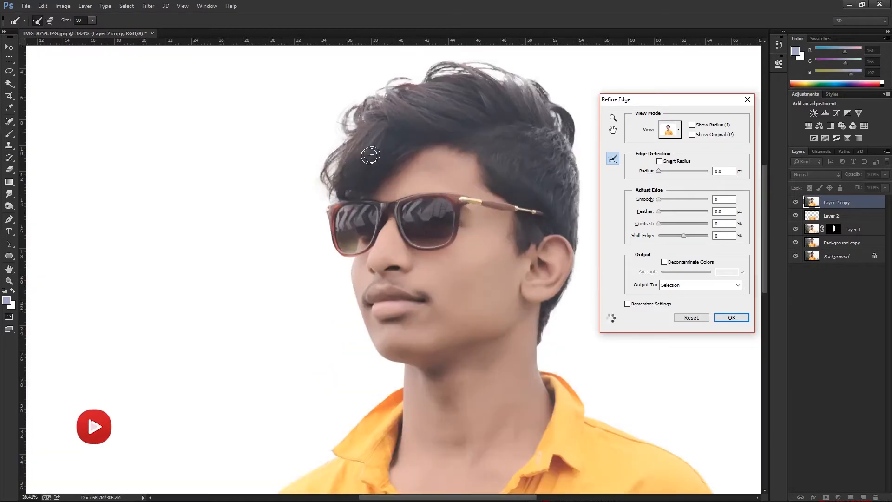
drag(659, 172, 665, 172)
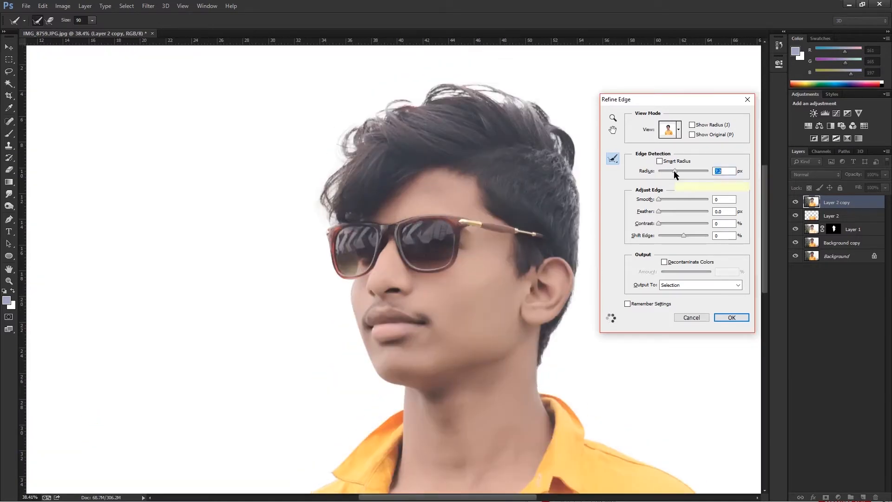
drag(659, 199, 670, 201)
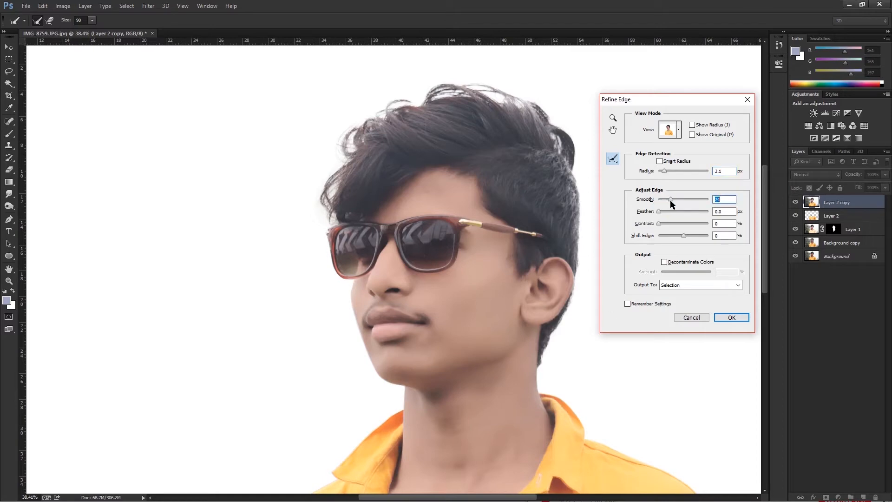
drag(663, 223, 696, 237)
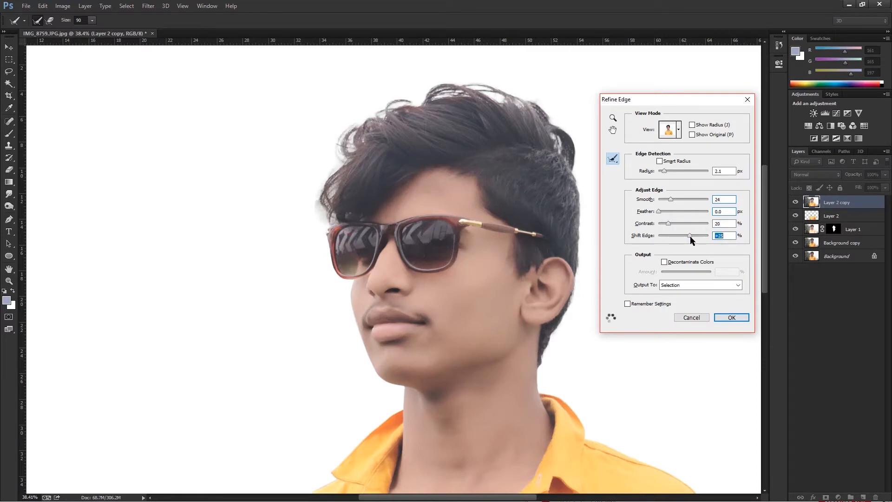
click(732, 285)
click(707, 301)
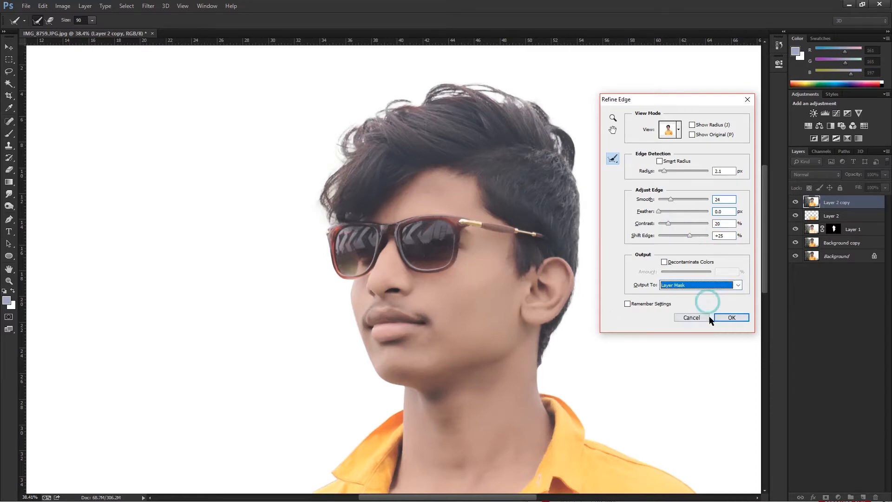
click(718, 318)
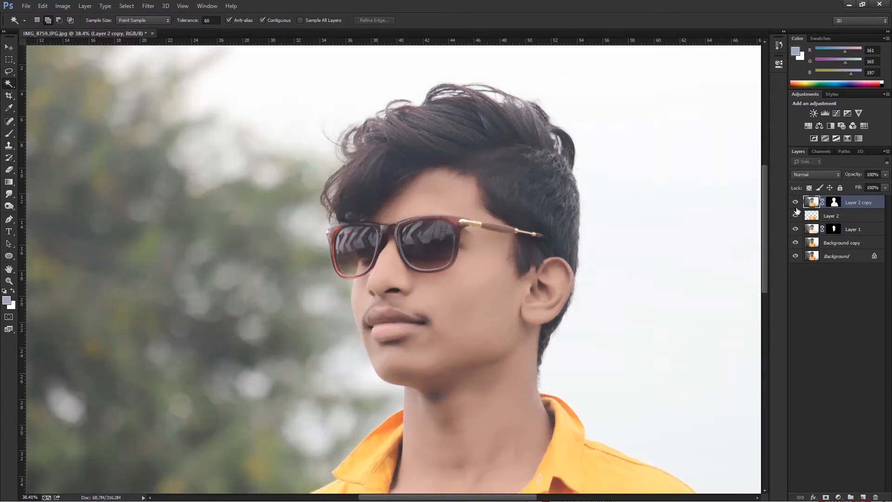
Hide every layer except the masked Layer 2 copy.
alt+click(795, 203)
key(v)
scroll(358, 144, down, 4)
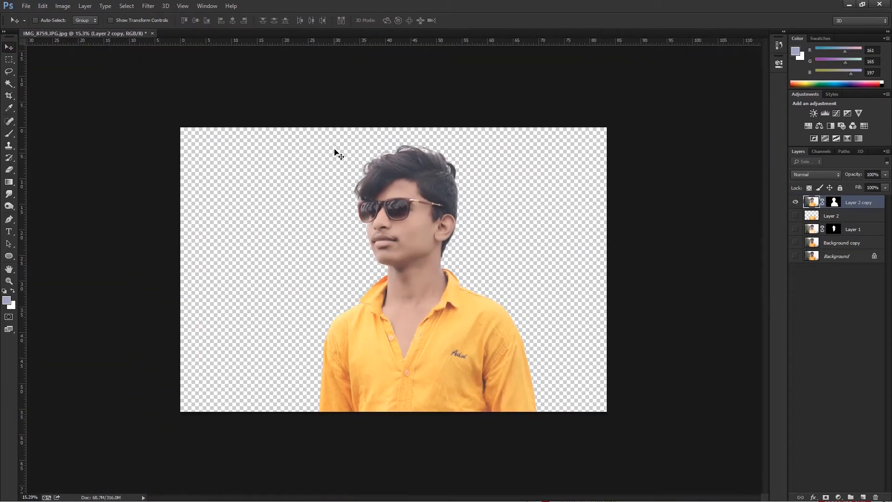
Crop the canvas wider with a large empty area to the subject's right, less space on his left and slightly more headroom.
key(c)
drag(606, 267, 702, 261)
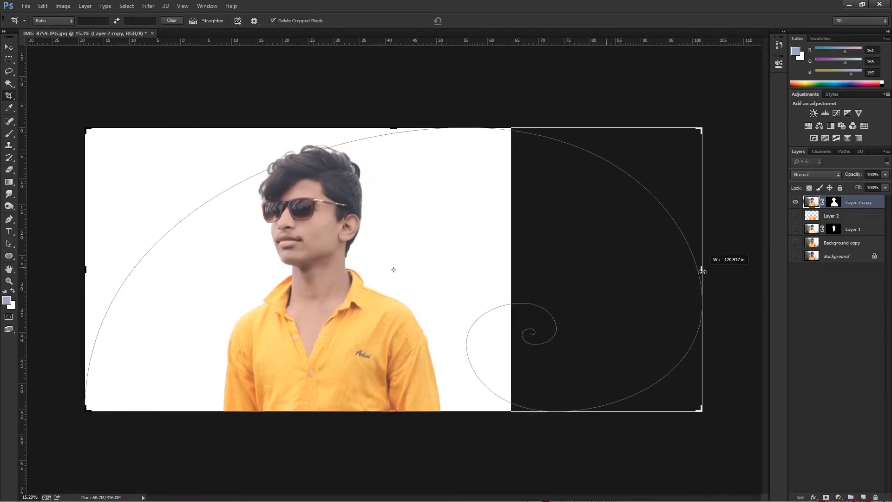
drag(100, 272, 150, 275)
drag(395, 127, 395, 122)
drag(640, 269, 655, 269)
key(Return)
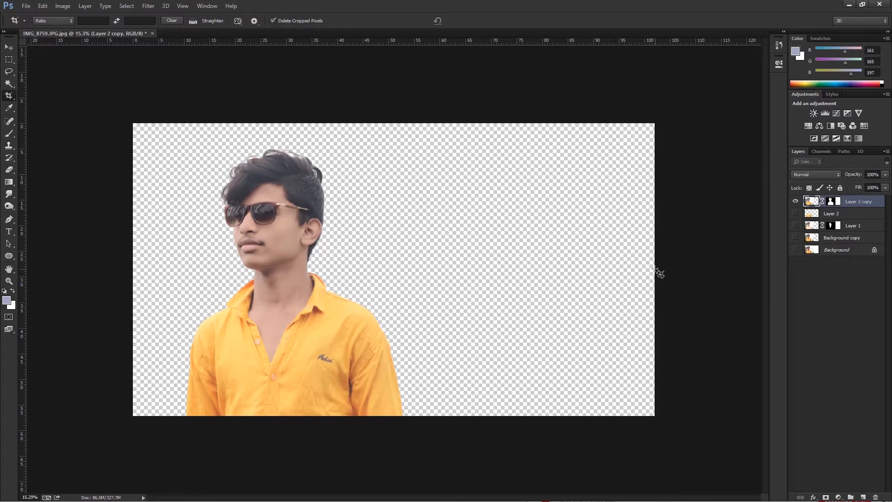
Flip the cut-out subject horizontally, scale him down and reposition him in the left half of the canvas.
click(8, 45)
key(ctrl+t)
click(323, 368)
drag(340, 252, 293, 256)
drag(428, 136, 413, 148)
drag(298, 297, 279, 339)
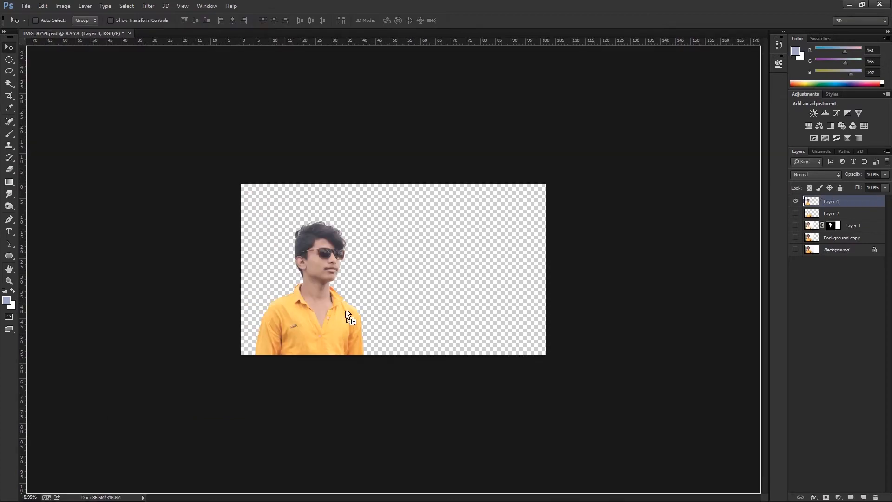
drag(346, 314, 402, 299)
key(Return)
Scale down the Indian flag image and place it over the subject's cheek.
scroll(321, 260, up, 7)
scroll(419, 309, up, 5)
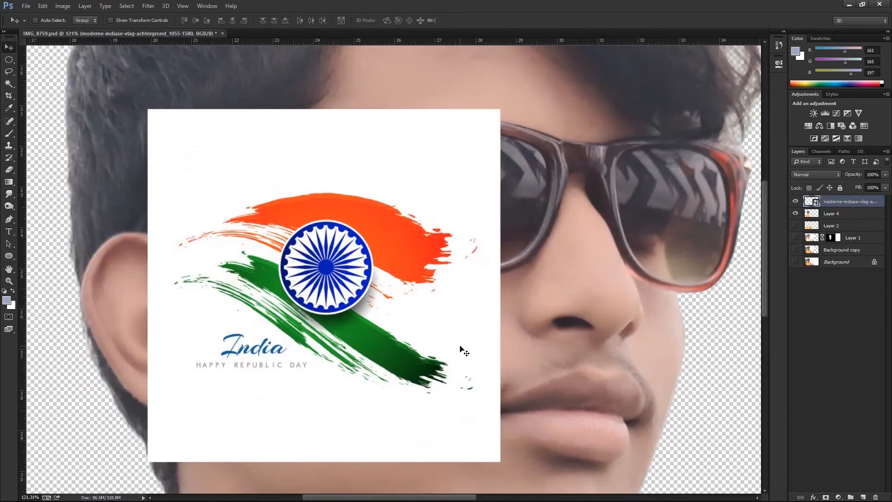
key(ctrl+t)
drag(471, 440, 455, 425)
key(Return)
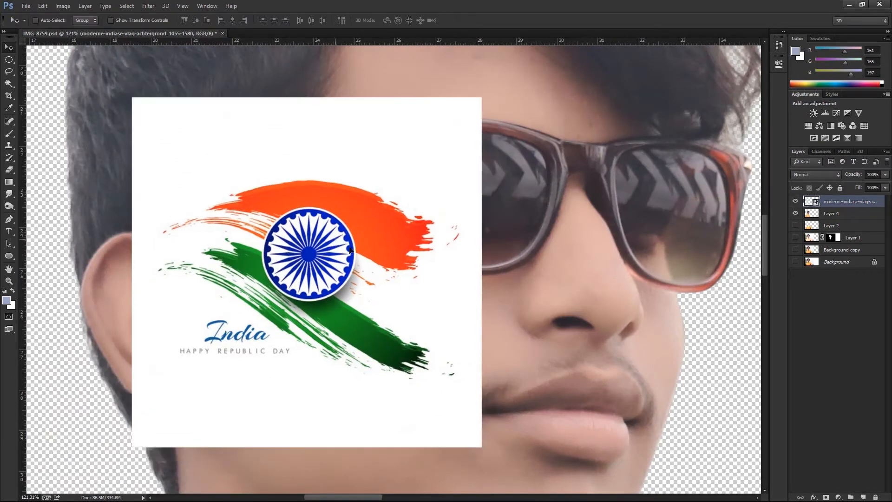
drag(338, 238, 408, 302)
scroll(432, 334, down, 2)
key(ctrl+t)
drag(518, 460, 479, 421)
drag(453, 339, 438, 344)
key(Return)
Duplicate Layer 4 and turn the copy grayscale with Hue/Saturation.
click(828, 214)
key(ctrl+j)
key(ctrl+u)
drag(604, 212, 589, 229)
click(710, 146)
key(ctrl+l)
click(696, 142)
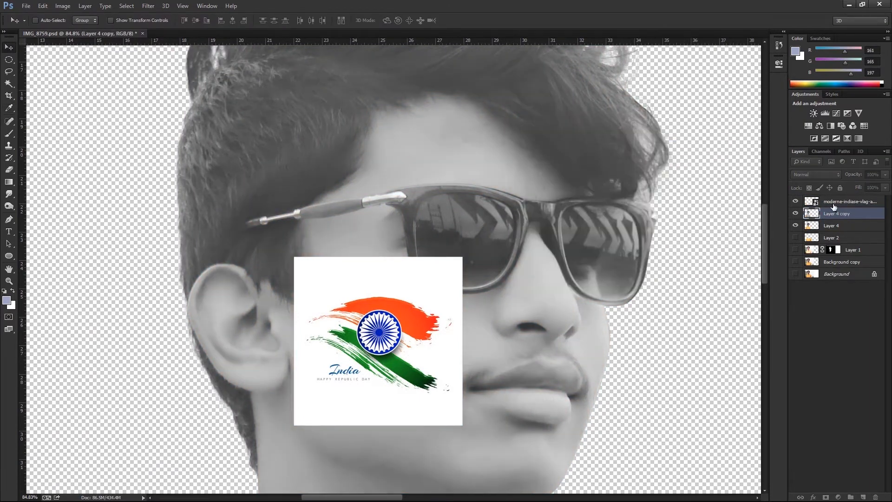
Rasterize the flag smart object layer.
click(835, 204)
key(b)
click(435, 295)
click(442, 196)
Try different blend modes on the flag layer, from Dissolve through to Darker Color.
click(811, 174)
click(805, 191)
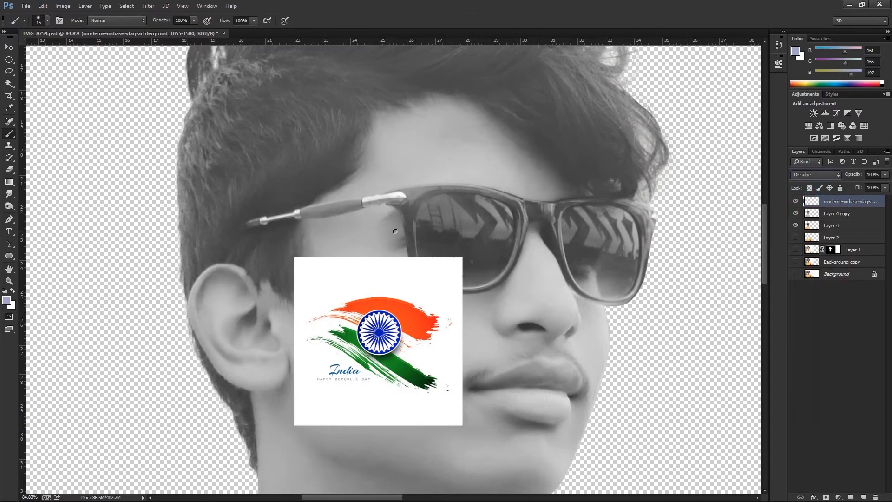
key(Down)
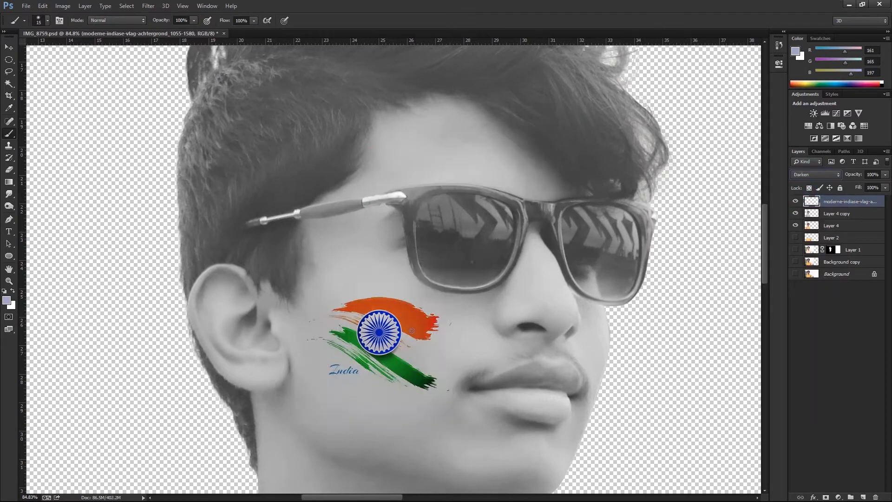
key(Down)
key(Up)
key(Down)
key(Down)
key(Down)
key(Up)
key(Up)
key(Down)
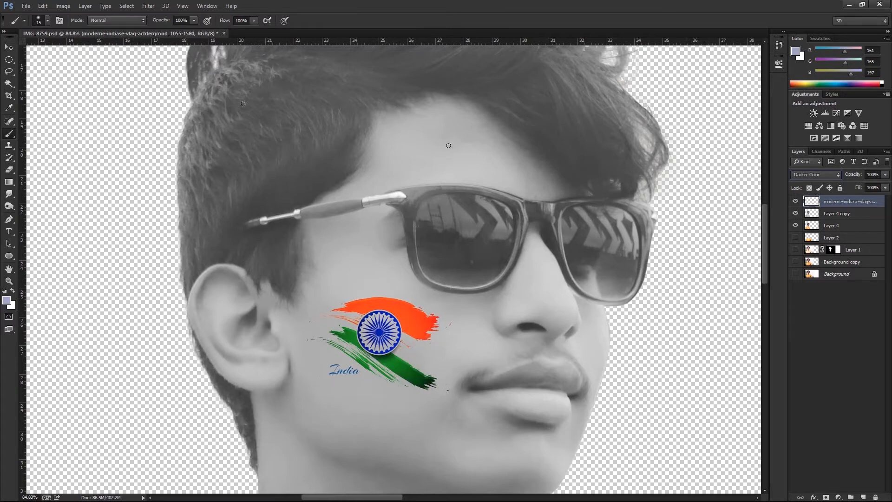
key(v)
scroll(395, 344, down, 5)
scroll(395, 344, up, 8)
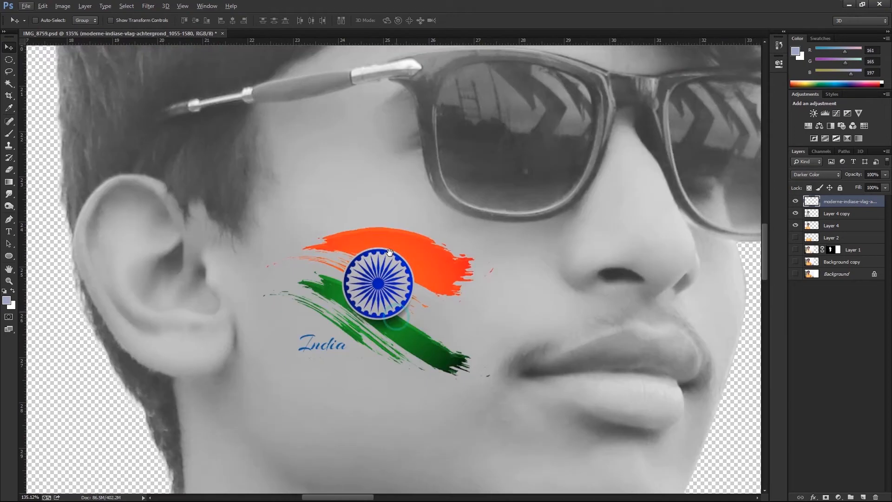
drag(389, 252, 391, 247)
scroll(394, 267, up, 3)
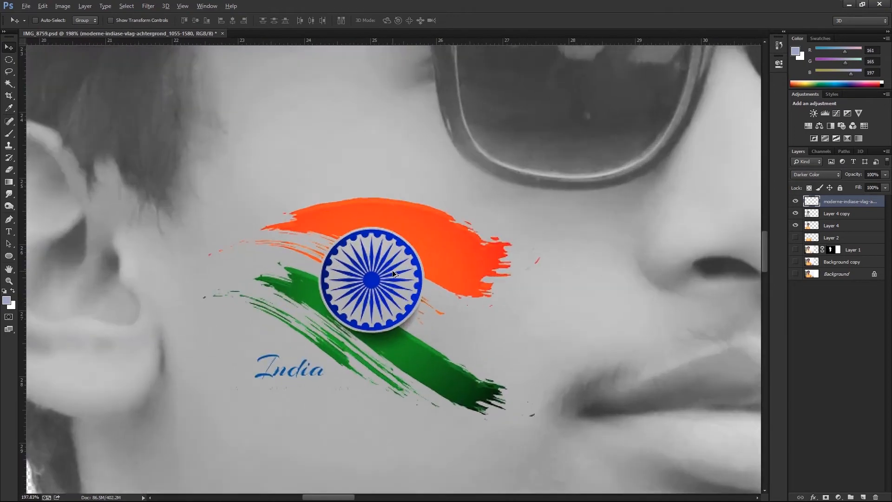
scroll(395, 268, down, 3)
Return the flag layer to Normal blending and select its white background using a non-contiguous Magic Wand at tolerance 10.
click(12, 82)
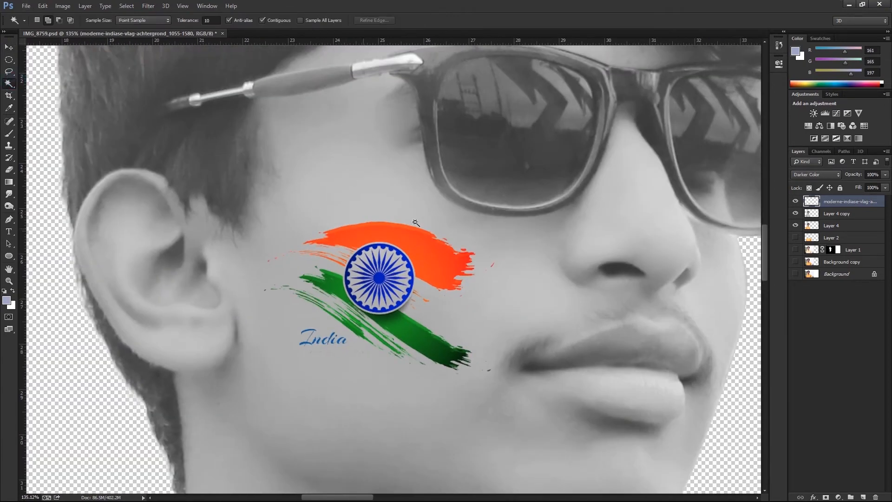
click(816, 174)
click(809, 178)
click(262, 20)
click(448, 318)
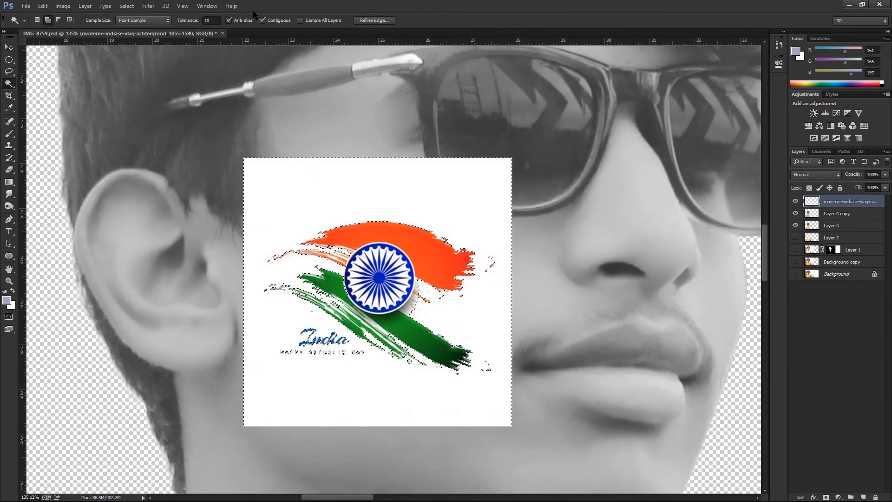
Set the Magic Wand tolerance to 32 and add the grey shadow beside the wheel emblem to the selection.
key(Return)
text(32)
key(Return)
click(409, 311)
click(411, 310)
click(407, 308)
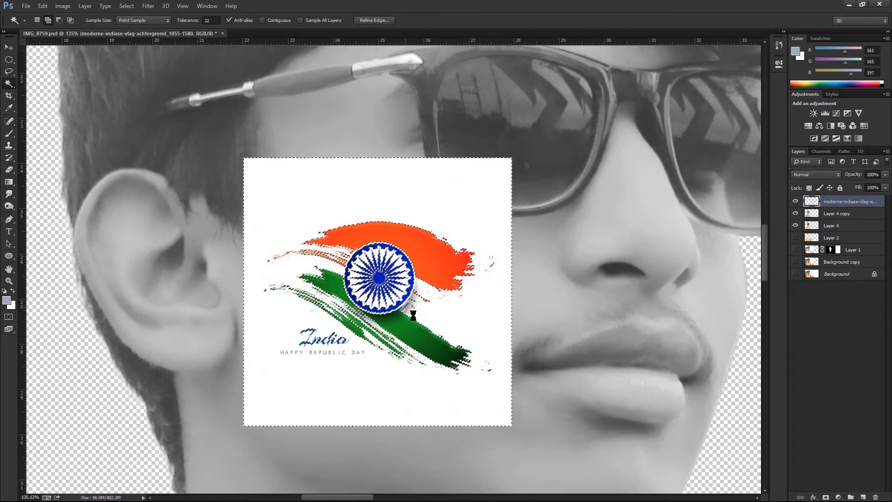
click(409, 309)
Delete the selected background from the flag layer and clear the selection.
click(312, 377)
click(297, 200)
click(310, 198)
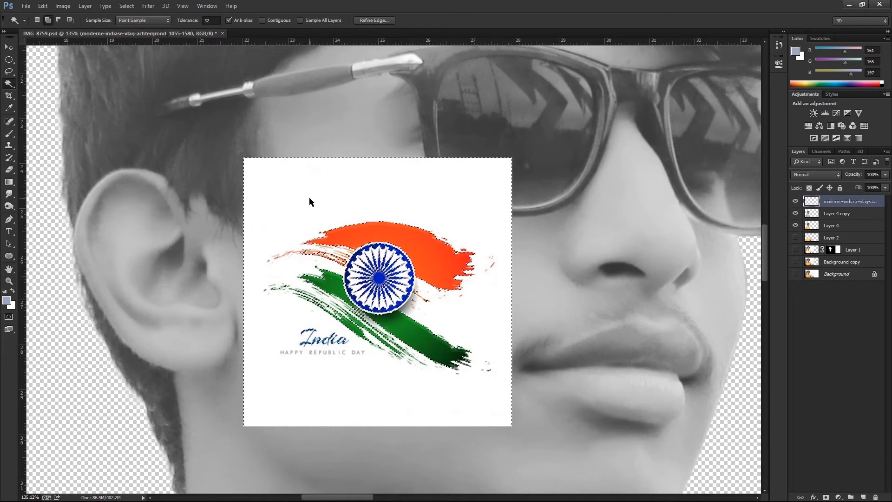
key(Delete)
key(ctrl+d)
scroll(409, 299, down, 2)
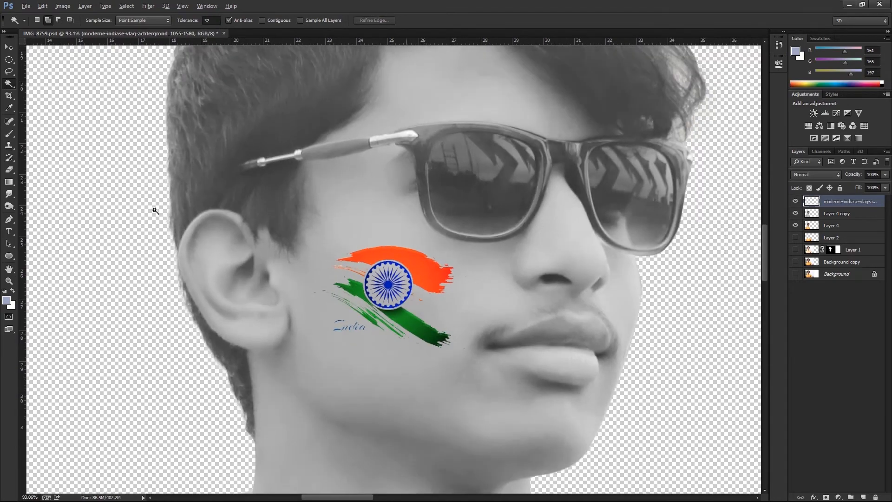
Load the flag layer's outline as a selection and turn it into a layer mask on Layer 4 copy.
click(9, 47)
ctrl+click(813, 205)
click(837, 214)
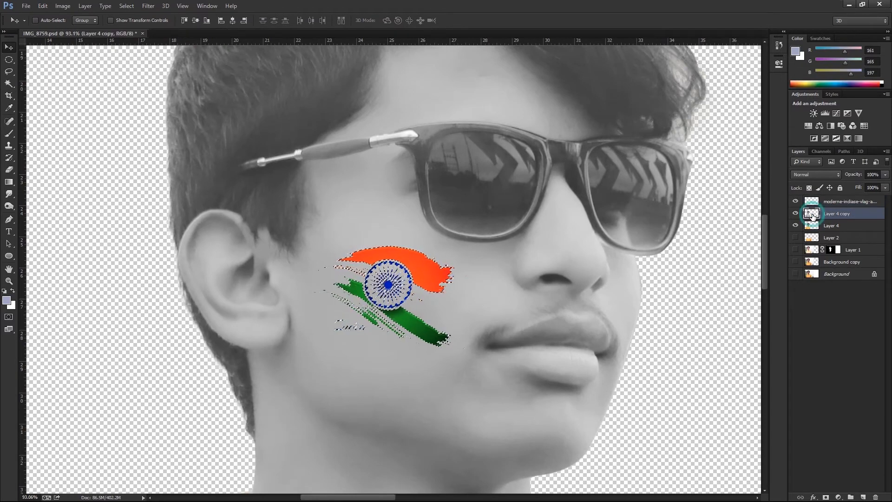
scroll(475, 216, down, 3)
scroll(475, 216, down, 1)
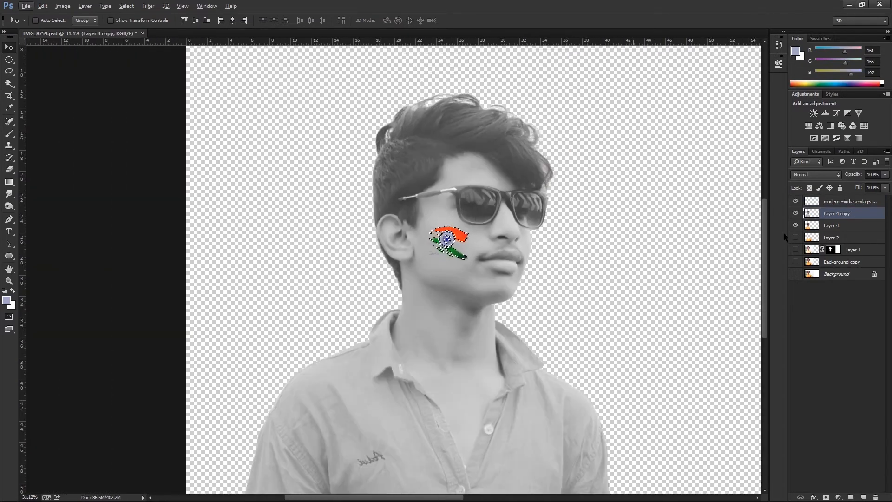
click(826, 497)
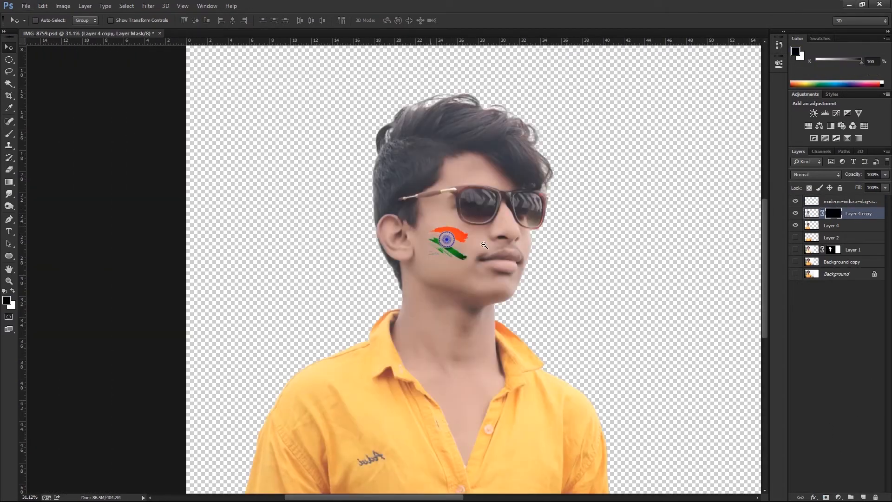
Compare Darken and Darker Color blending on the flag layer and set its blend mode to Multiply.
key(ctrl+1)
click(819, 203)
click(817, 174)
click(809, 210)
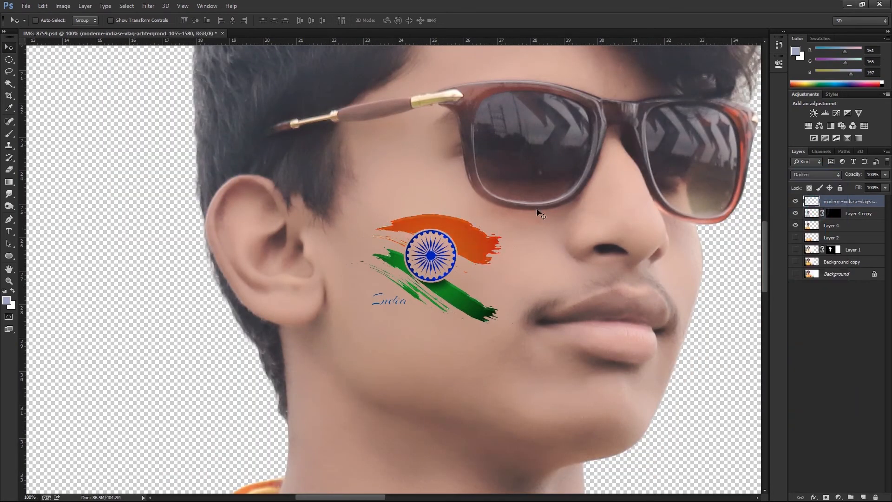
key(shift+plus)
key(shift+plus)
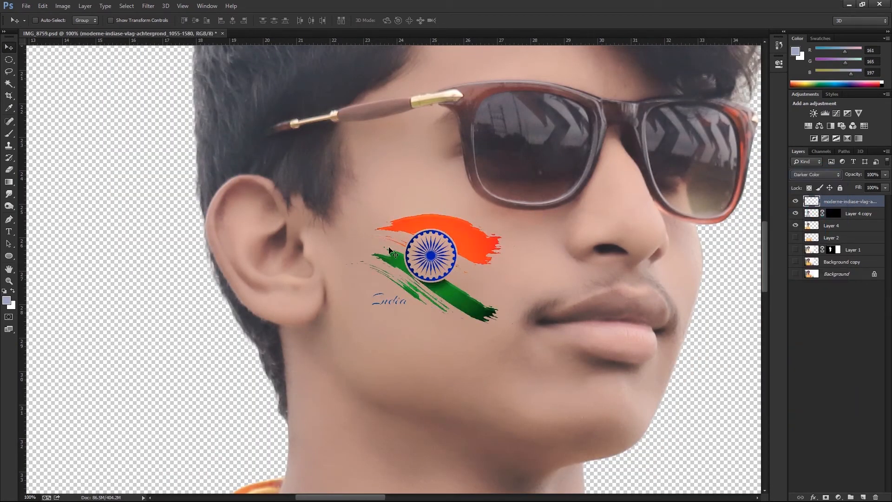
key(shift+minus)
key(shift+minus)
key(shift+minus)
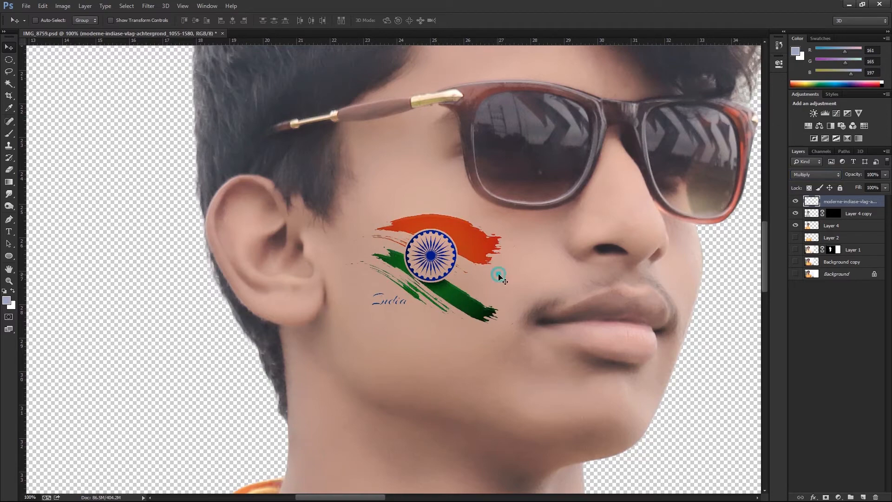
scroll(499, 275, down, 5)
scroll(424, 259, up, 5)
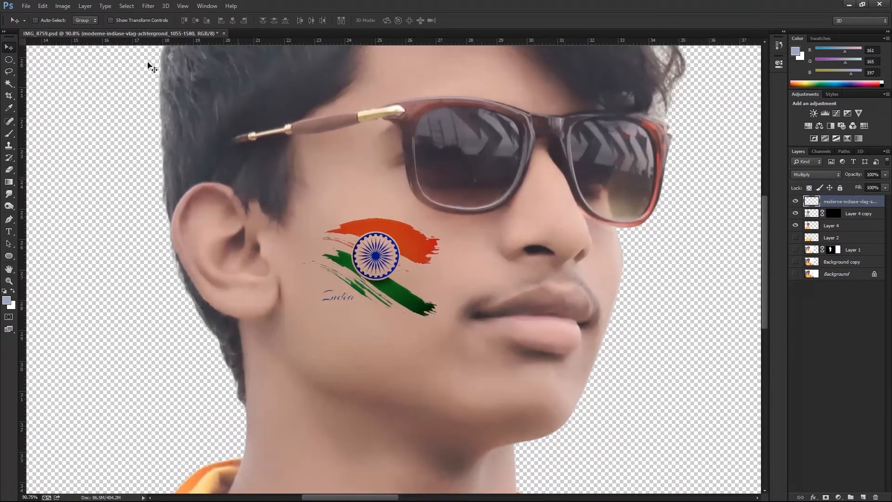
Apply a Gaussian Blur with a 0.8 pixel radius to the flag layer.
click(149, 6)
mouse_move(176, 110)
click(300, 175)
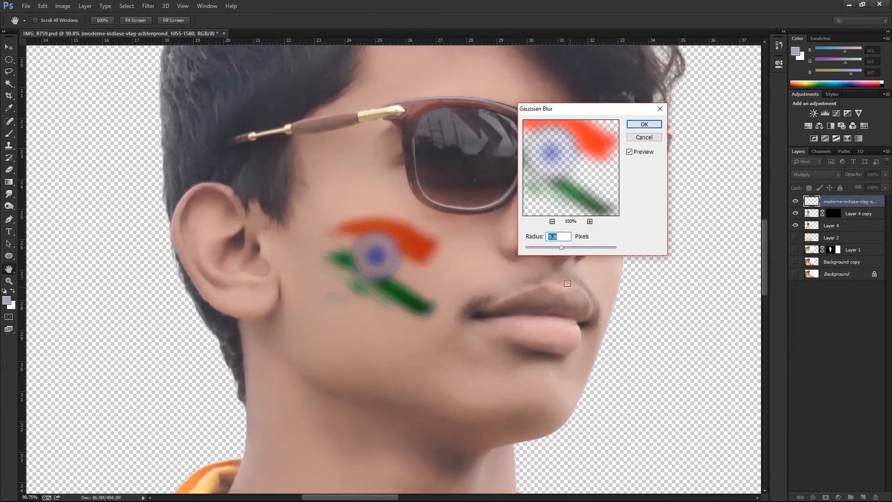
drag(535, 250, 532, 249)
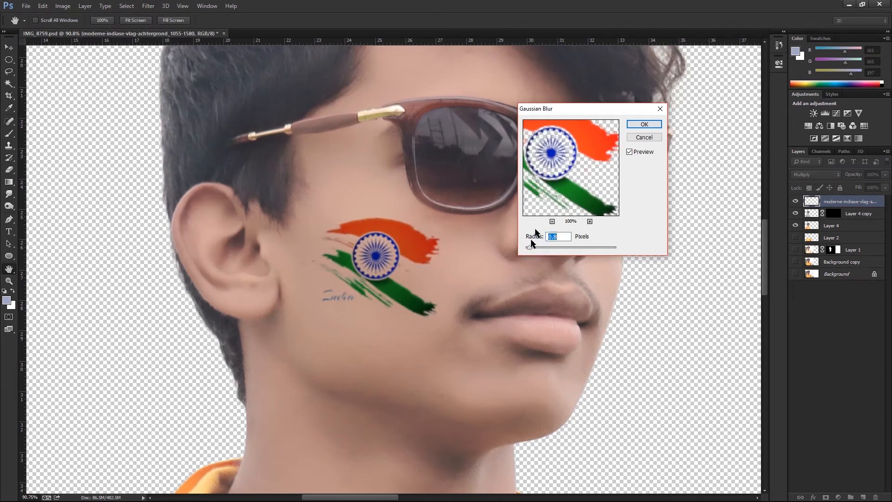
click(644, 125)
double_click(835, 214)
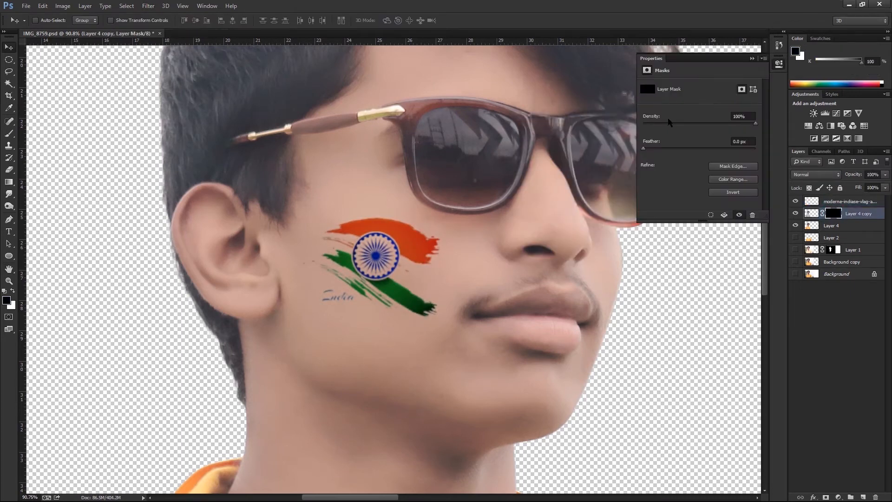
click(752, 59)
key(alt+space)
key(Escape)
scroll(381, 248, up, 8)
scroll(382, 250, down, 9)
scroll(381, 250, down, 5)
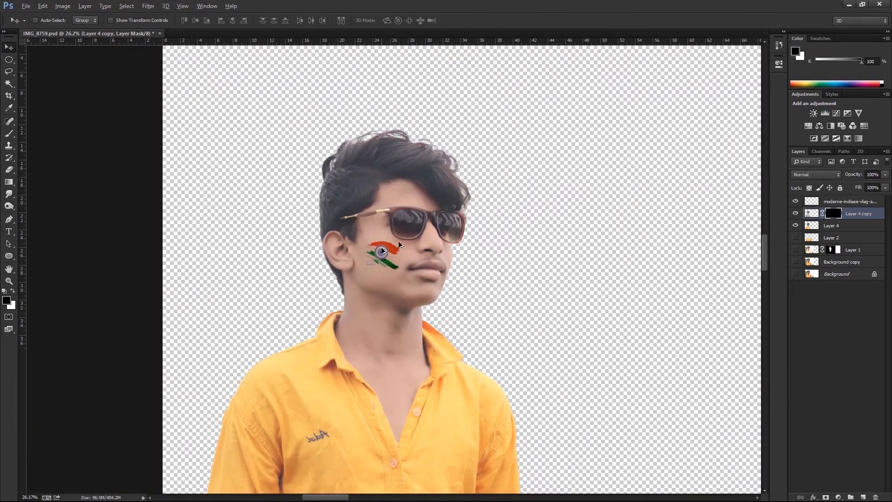
Lower the flag layer's opacity to 81% and its fill to 75%.
click(865, 202)
drag(886, 175, 877, 186)
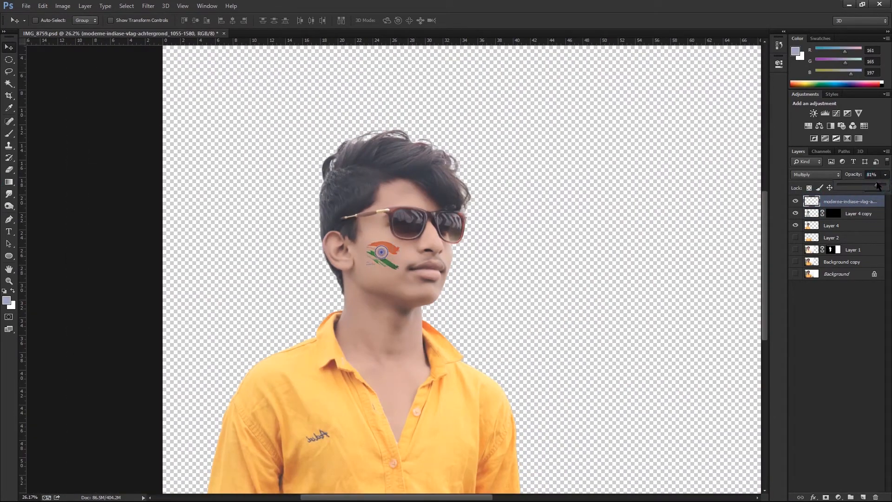
scroll(385, 251, up, 6)
scroll(388, 260, down, 2)
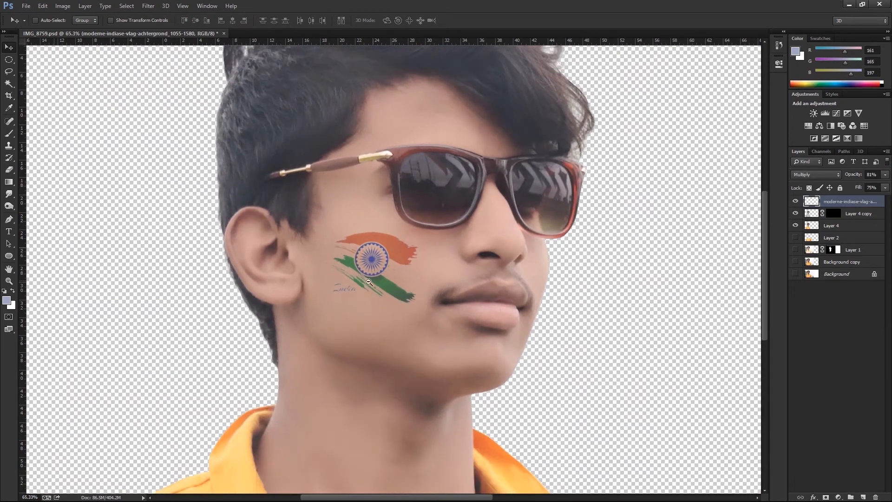
scroll(394, 301, down, 2)
scroll(398, 308, up, 5)
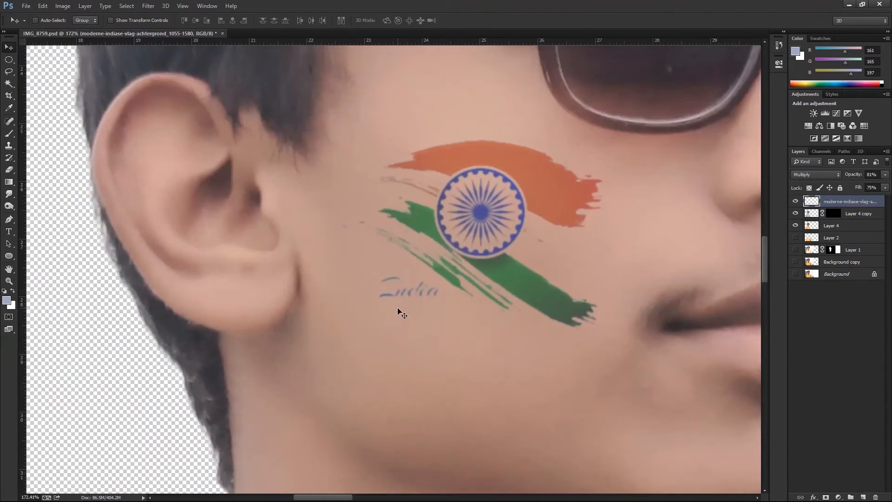
Erase the "India" lettering beneath the flag on the flag layer with the Eraser tool.
click(837, 213)
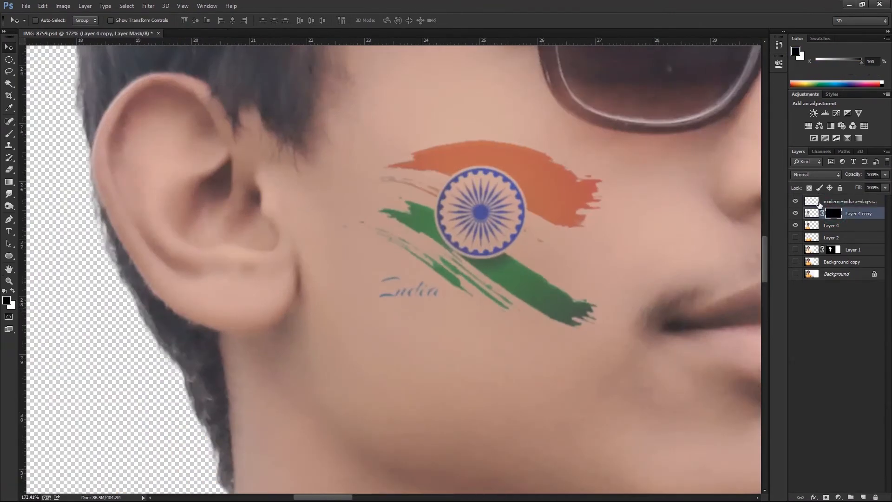
click(832, 199)
key(e)
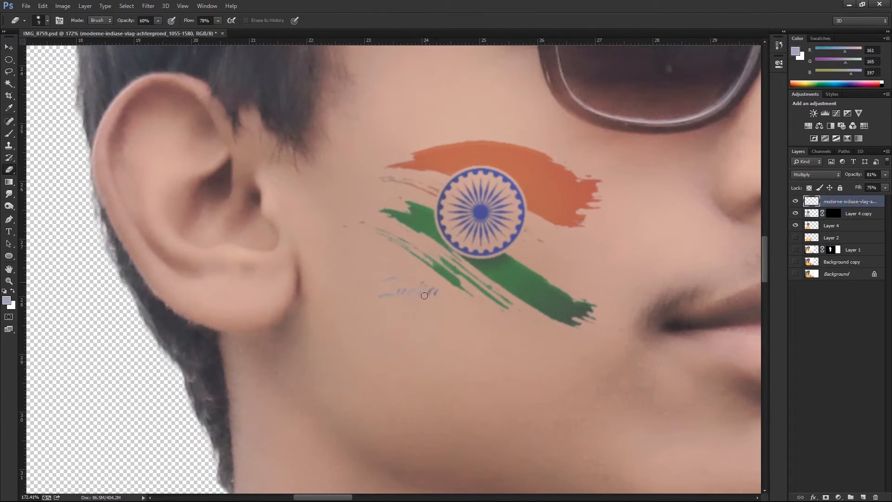
Brush over the "India" lettering area in the mask of Layer 4 copy.
click(833, 213)
key(b)
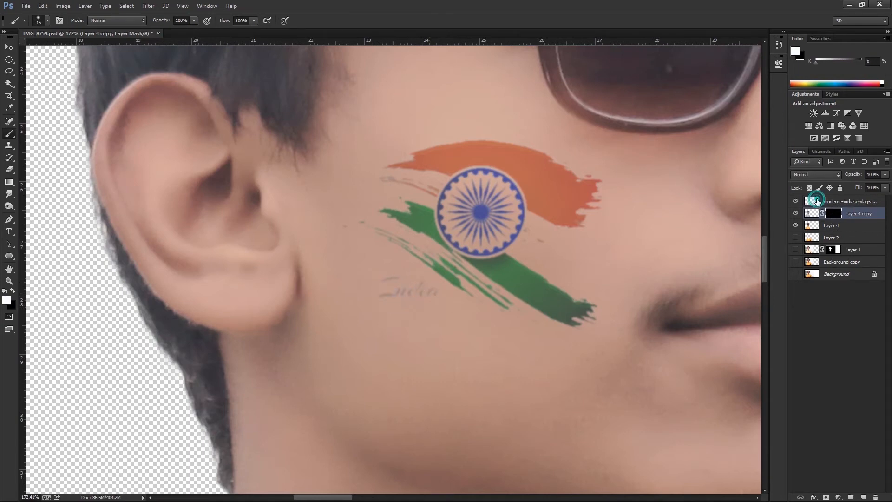
click(817, 200)
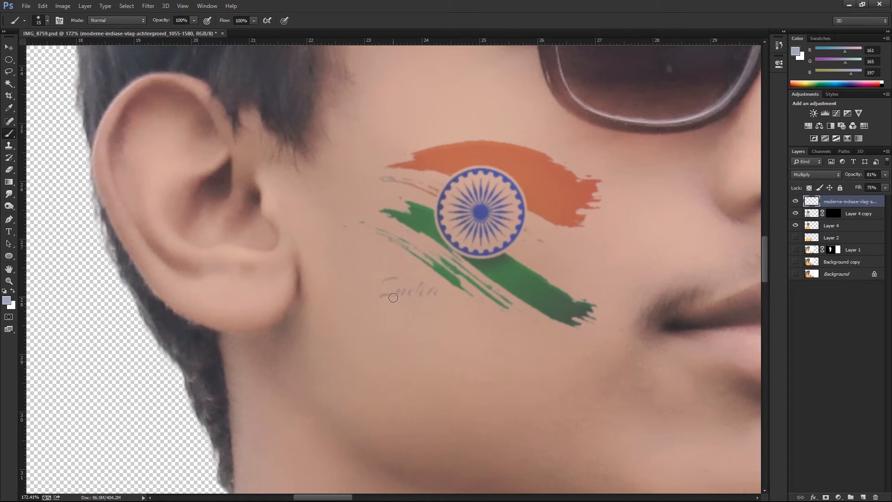
click(834, 215)
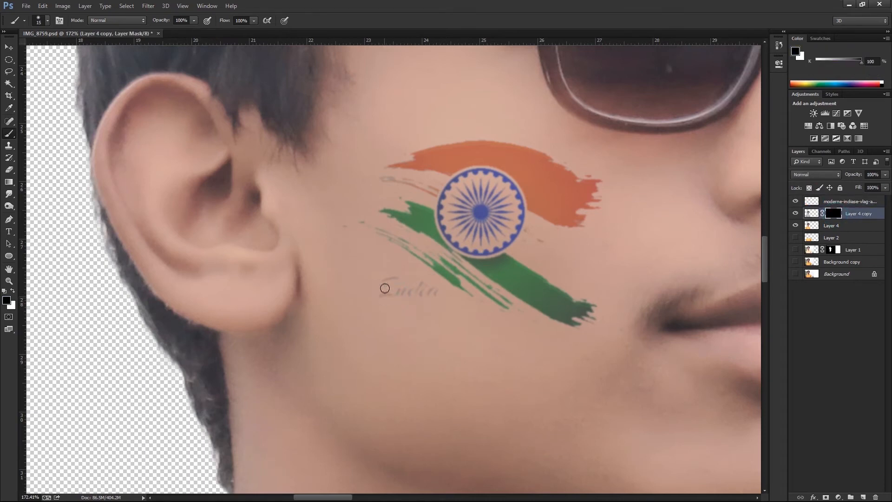
Erase the remaining traces of the "India" lettering from the flag layer.
click(845, 201)
key(e)
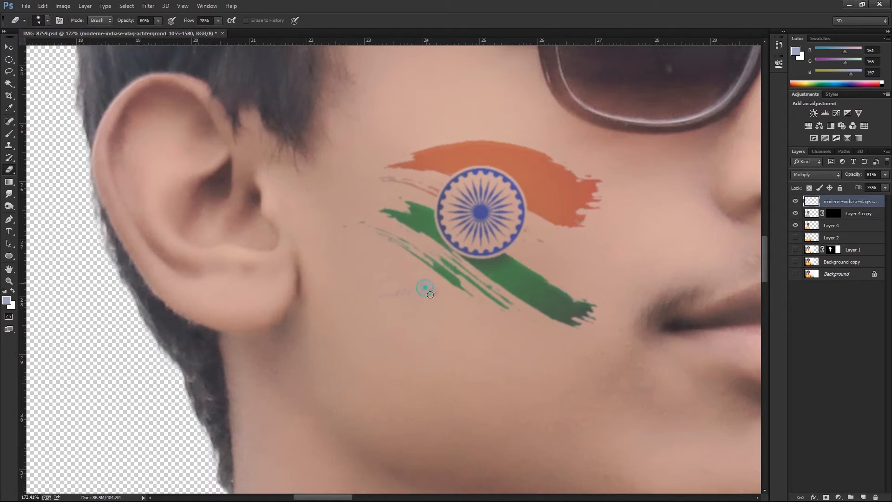
scroll(429, 255, down, 13)
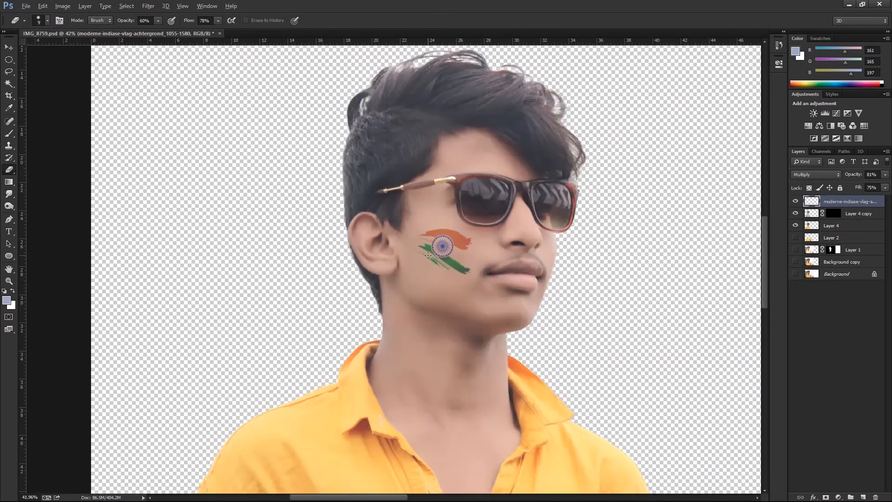
key(v)
scroll(270, 250, up, 2)
scroll(456, 175, down, 2)
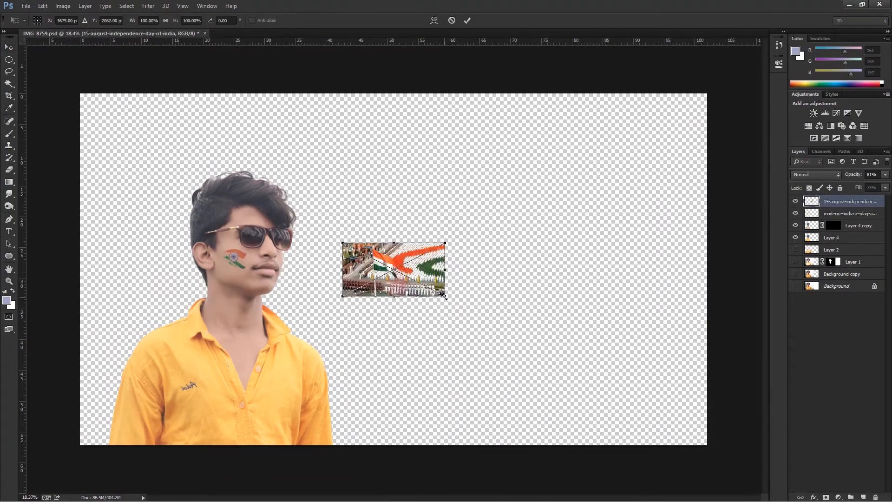
Scale the placed Independence Day parade image to about 652% so it covers the canvas, and flip it horizontally.
drag(443, 296, 728, 442)
right_click(513, 260)
click(538, 394)
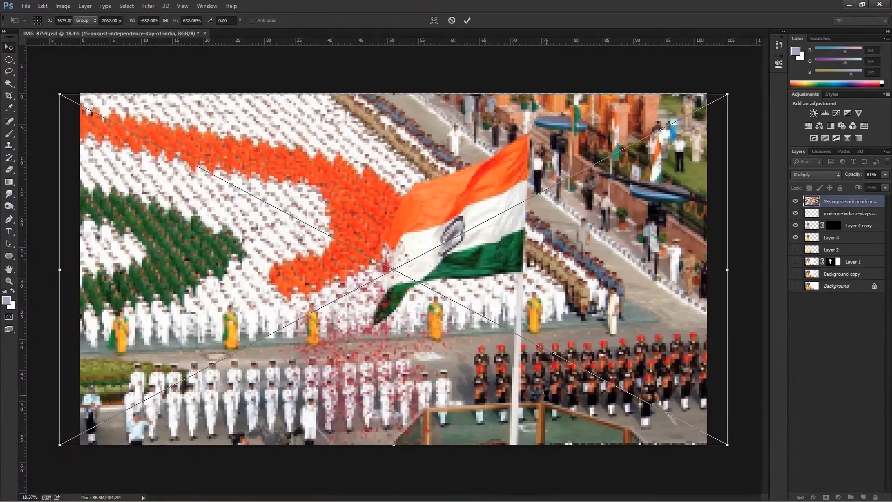
key(Return)
Apply a strong Gaussian Blur to the parade image layer.
click(148, 5)
mouse_move(209, 108)
click(296, 174)
drag(554, 247, 580, 248)
click(649, 124)
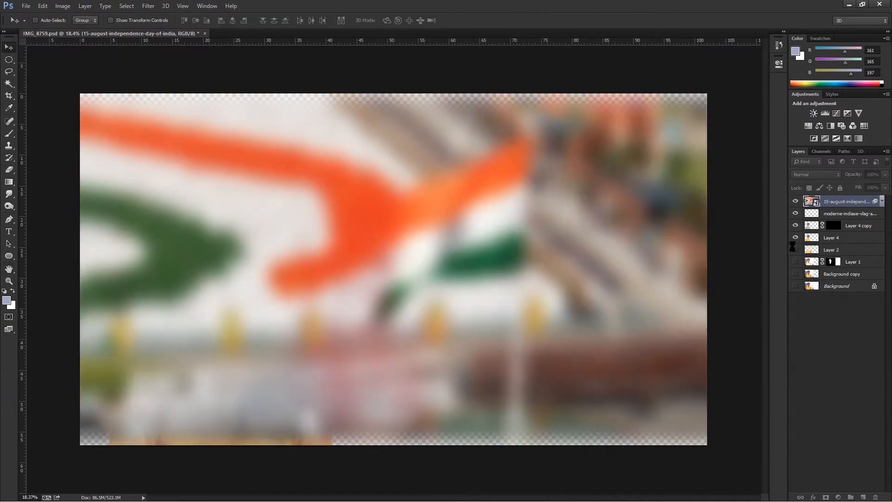
Move the blurred parade image beneath Layer 4 in the layer stack.
key(ctrl+bracketleft)
key(ctrl+bracketleft)
key(ctrl+bracketleft)
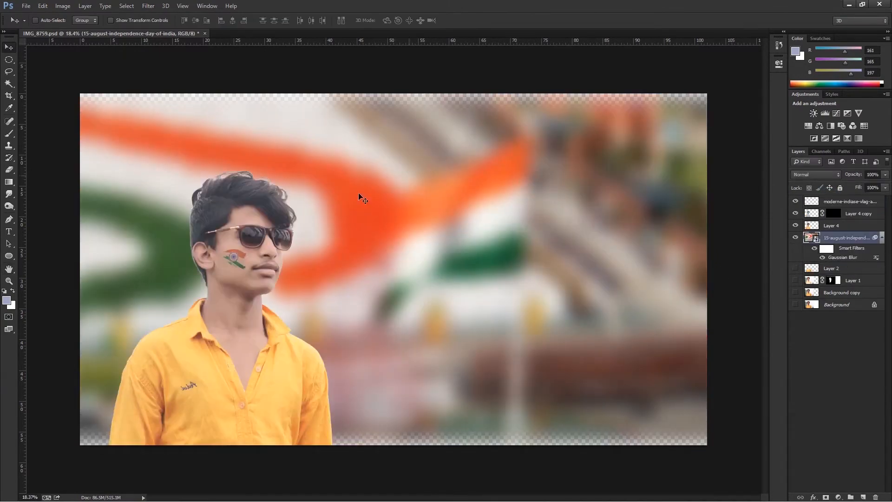
Stretch the parade image's height to about 715% so its faded edges extend beyond the canvas.
scroll(441, 219, down, 2)
right_click(432, 195)
click(459, 203)
key(ctrl+t)
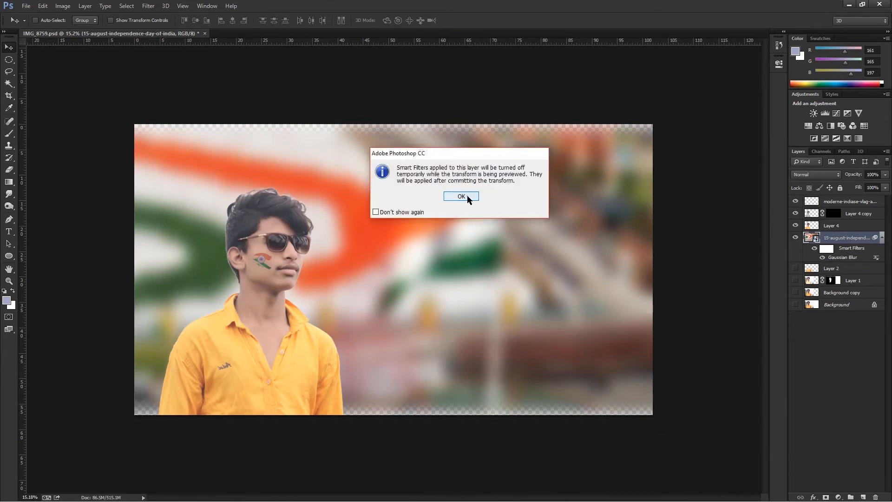
click(469, 196)
drag(393, 414, 393, 428)
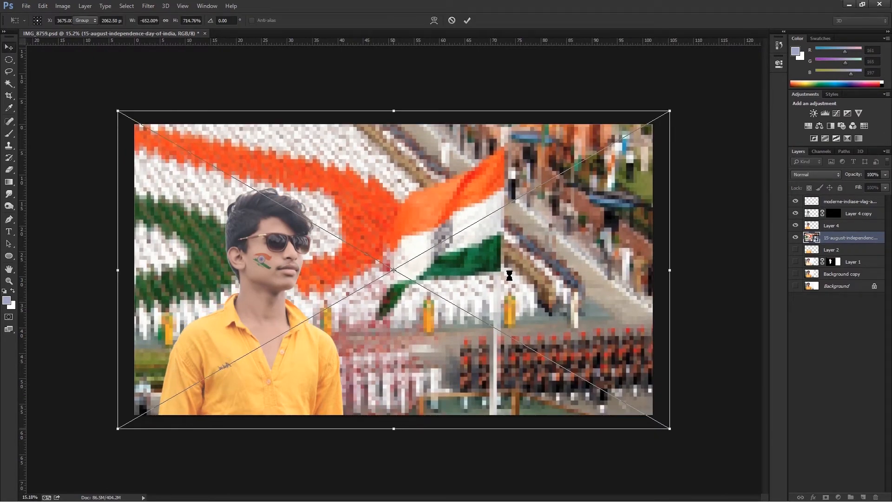
Merge the parade image with a new layer to rasterize it and reduce its saturation to -17.
key(ctrl+shift+n)
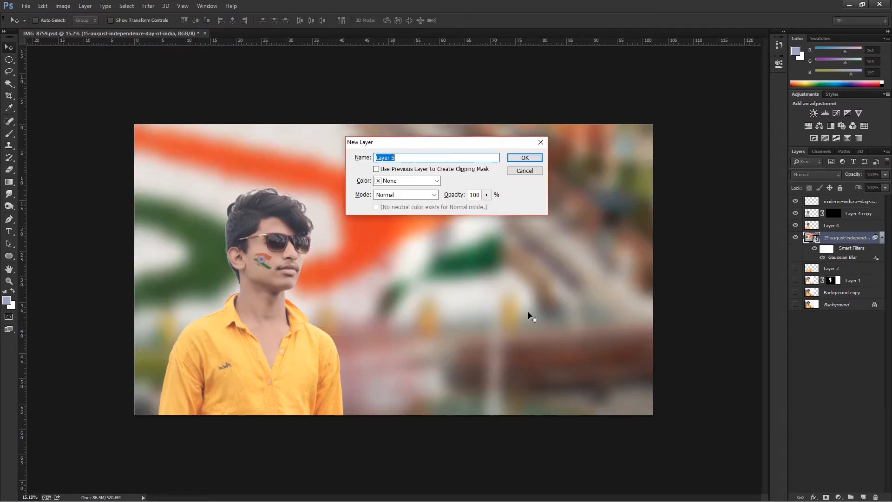
key(Return)
key(ctrl+e)
key(ctrl+u)
drag(603, 212, 596, 212)
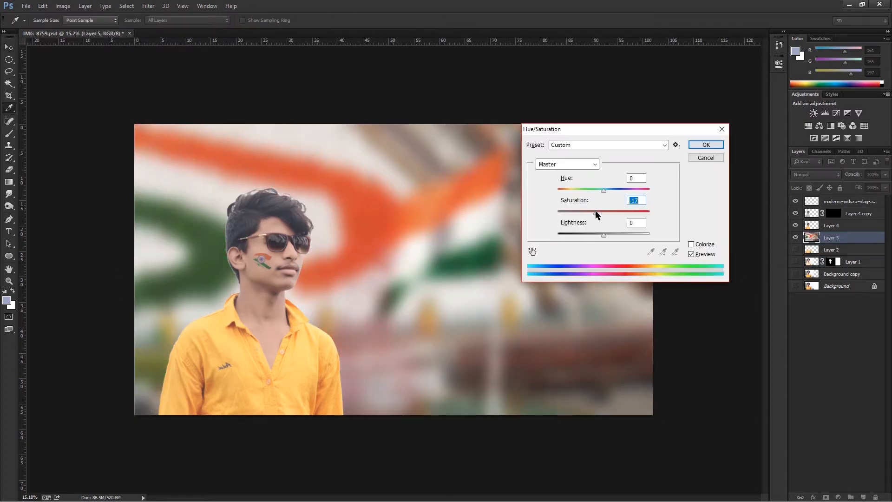
key(Return)
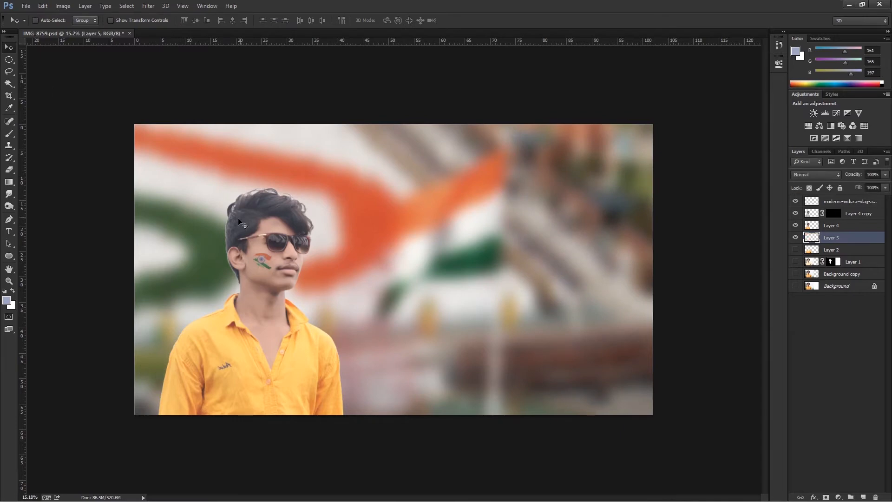
Add a layer mask to Layer 4 that follows the portrait's outline.
drag(242, 209, 293, 205)
drag(219, 195, 439, 201)
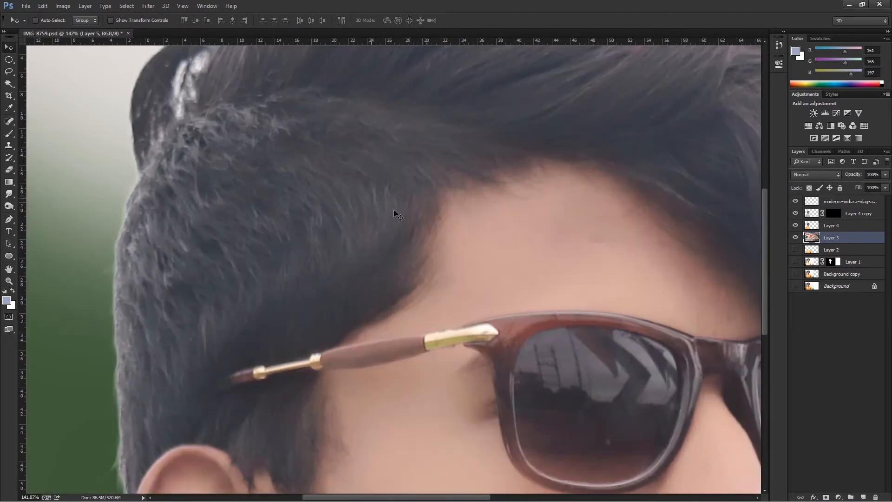
scroll(369, 211, down, 12)
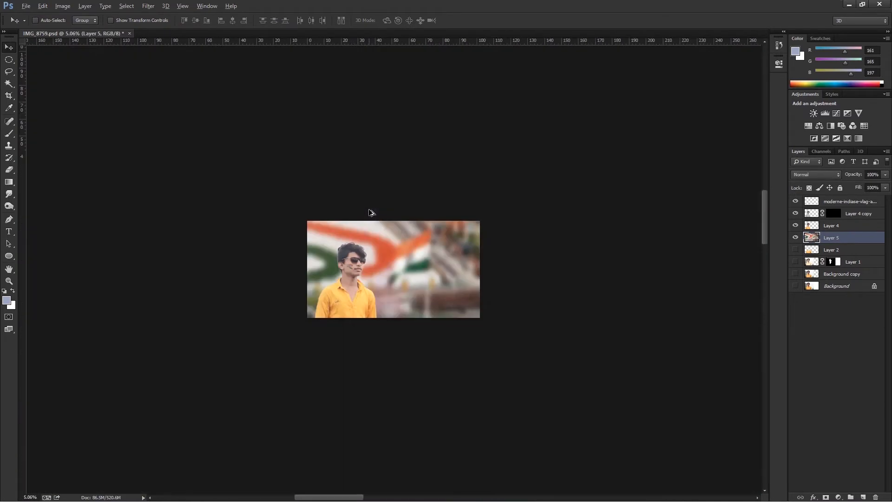
scroll(341, 266, up, 4)
click(840, 225)
click(826, 497)
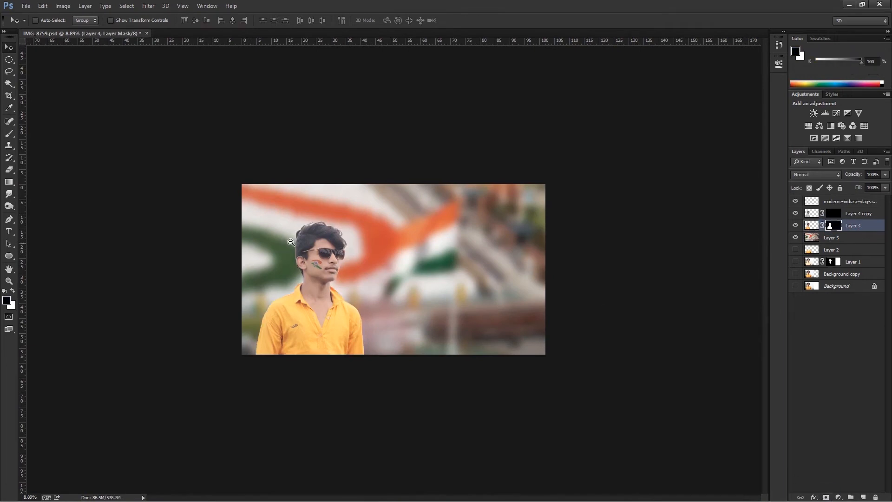
Brighten the cheek flag layer with Levels, setting the midtone input to 1.40.
scroll(293, 243, up, 5)
click(795, 202)
click(795, 202)
click(826, 202)
key(ctrl+l)
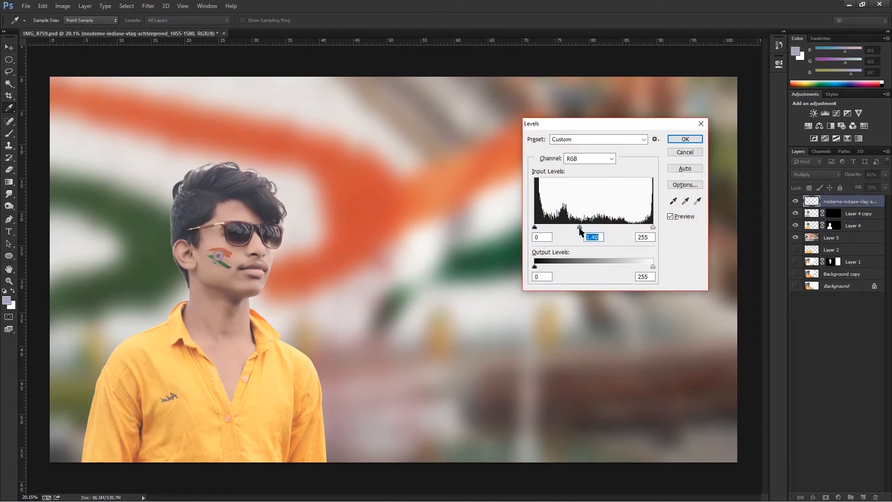
click(686, 140)
key(v)
Duplicate the flag layer, Layer 4 copy and Layer 4, and group the three originals.
shift+click(857, 226)
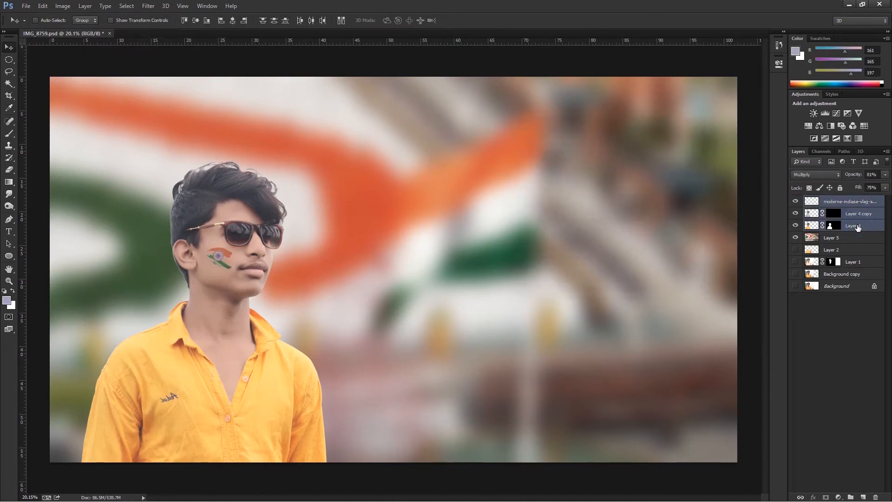
key(ctrl+j)
click(856, 238)
shift+click(856, 262)
key(ctrl+g)
Hide the group of originals and merge the three duplicated layers into one.
click(835, 202)
click(796, 237)
shift+click(858, 227)
key(ctrl+e)
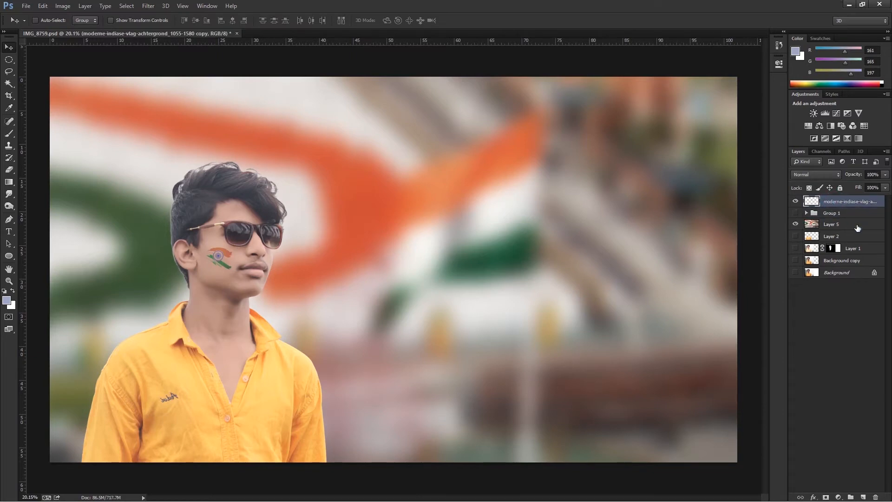
Paint the hair edges inside the portrait's outline selection with a sampled dark hair color in Color mode, and clear the selection.
click(9, 134)
click(117, 21)
click(102, 268)
mouse_move(172, 212)
mouse_down()
mouse_move(257, 241)
mouse_move(198, 217)
mouse_up()
drag(313, 176, 428, 136)
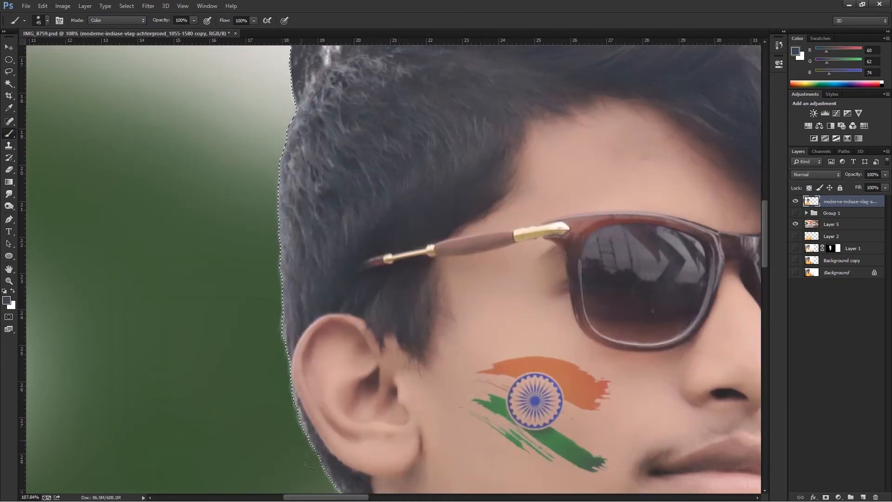
drag(344, 158, 247, 373)
scroll(559, 196, down, 1)
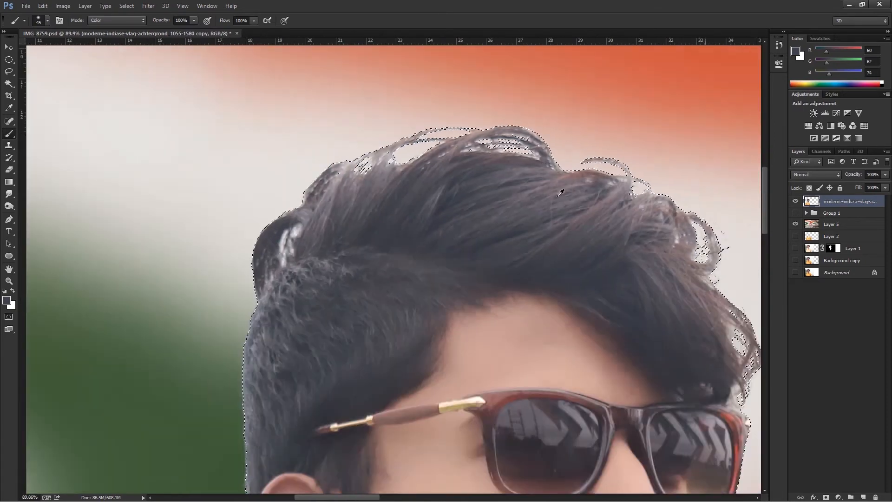
scroll(561, 192, down, 1)
key(ctrl+d)
Darken the hair edge at the back of the head and neck with the Burn tool set to Midtones.
key(o)
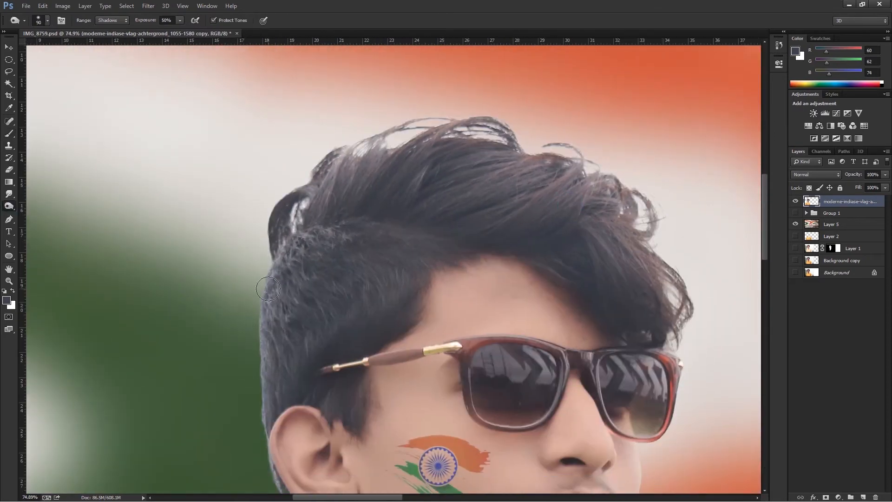
mouse_move(257, 332)
mouse_down()
mouse_move(255, 430)
mouse_move(267, 251)
mouse_move(344, 249)
mouse_move(285, 302)
mouse_move(301, 243)
mouse_move(262, 343)
mouse_up()
click(111, 20)
click(109, 29)
drag(269, 269, 263, 399)
drag(291, 289, 314, 173)
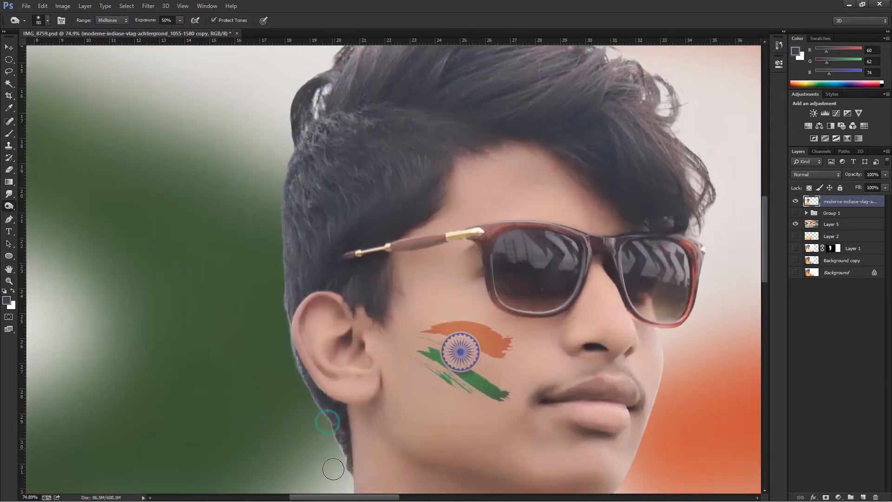
Mask the merged portrait layer to its own outline and feather the mask by 1.9 px.
scroll(307, 412, down, 4)
ctrl+click(812, 201)
click(826, 498)
double_click(833, 202)
drag(644, 148, 674, 150)
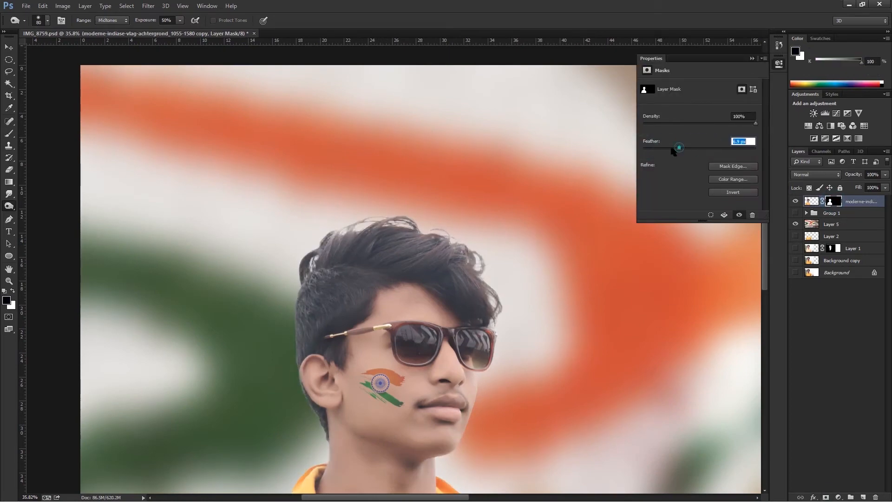
click(753, 59)
Create a new layer and merge the masked portrait with it to apply the mask.
key(ctrl+shift+alt+n)
ctrl+click(853, 214)
key(ctrl+e)
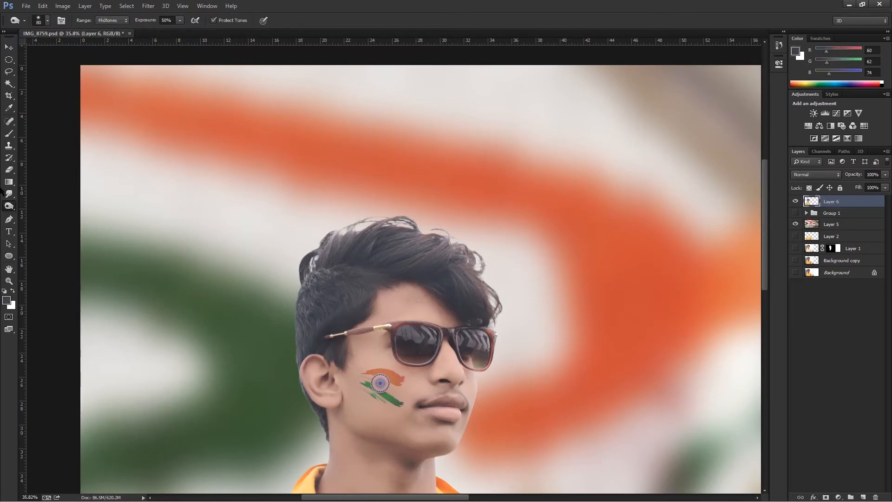
Choose a dotted cluster brush tip for the Smudge tool to soften the hair edge above the ear.
click(48, 20)
scroll(186, 209, down, 3)
double_click(265, 163)
scroll(296, 333, up, 5)
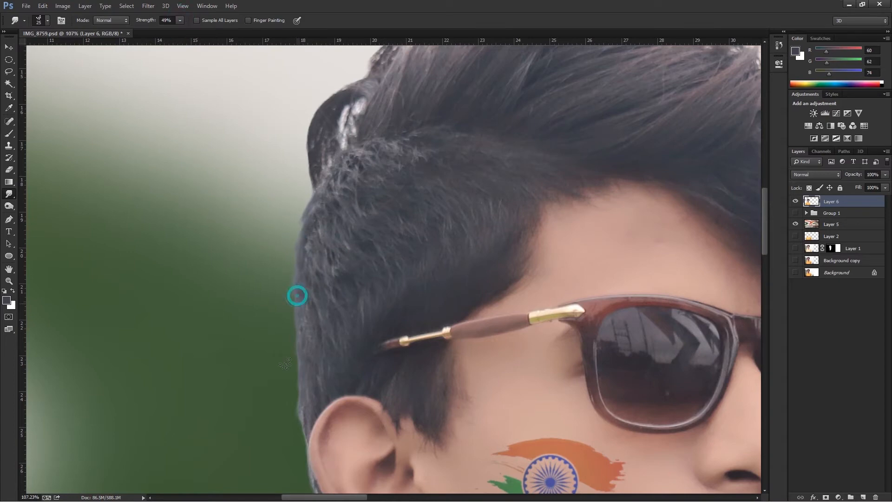
Paint a Quick Mask along the wispy outer hair edge from the crown to the fringe and turn it into a selection.
drag(356, 323, 314, 481)
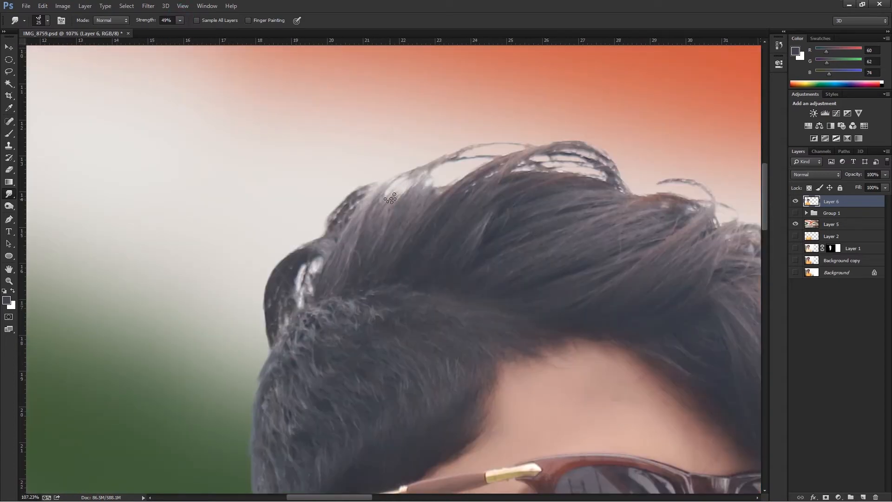
scroll(446, 258, down, 6)
drag(437, 242, 367, 241)
scroll(414, 264, down, 4)
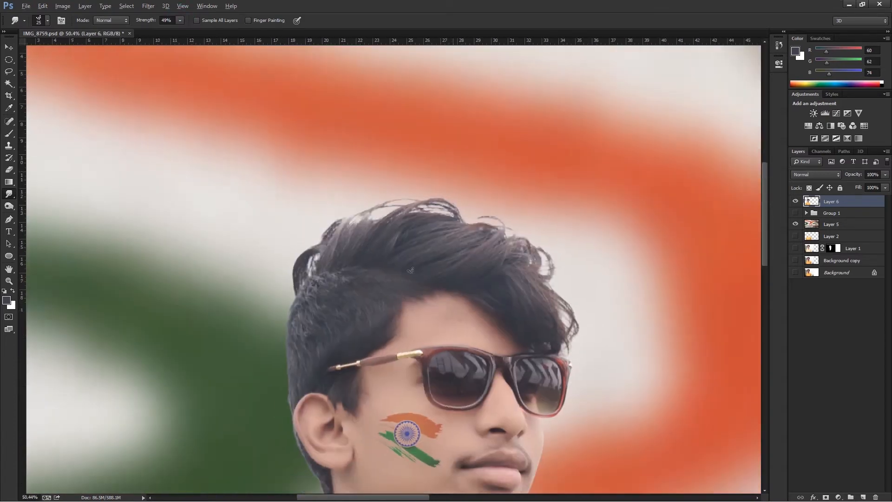
scroll(409, 251, up, 3)
key(b)
key(d)
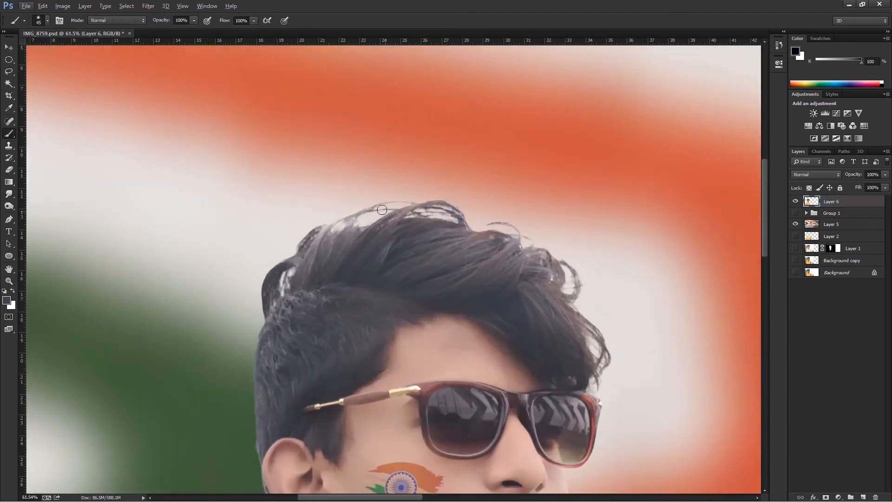
mouse_move(415, 203)
mouse_down()
mouse_move(528, 239)
mouse_move(581, 288)
mouse_move(609, 367)
mouse_up()
drag(338, 211, 303, 239)
key(q)
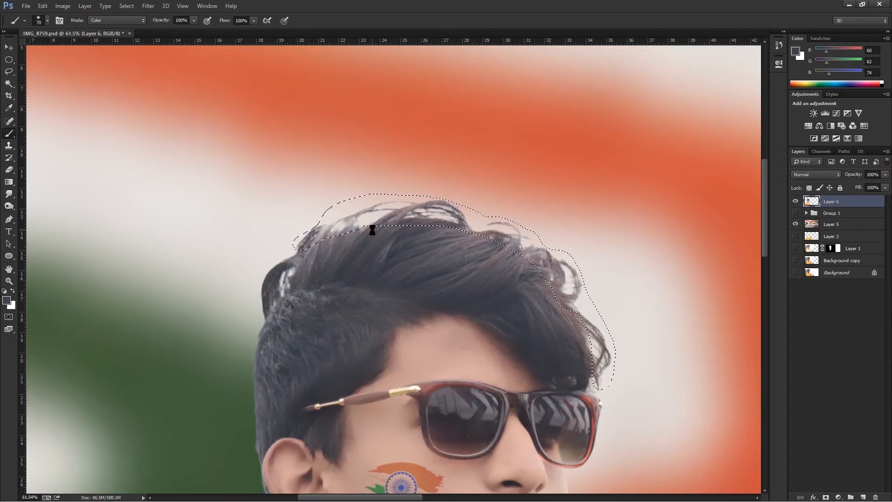
Copy the selected hair edge to a new layer and merge it with the portrait layer to strengthen the strands.
key(ctrl+j)
ctrl+click(850, 214)
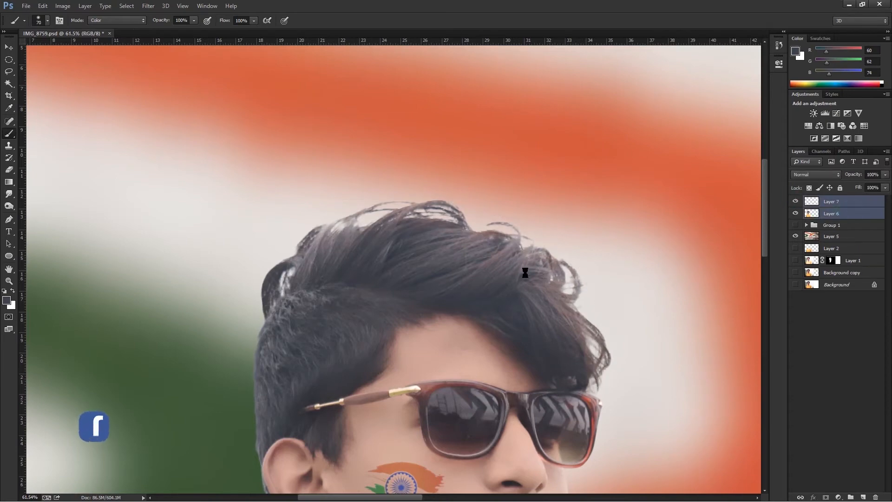
key(ctrl+e)
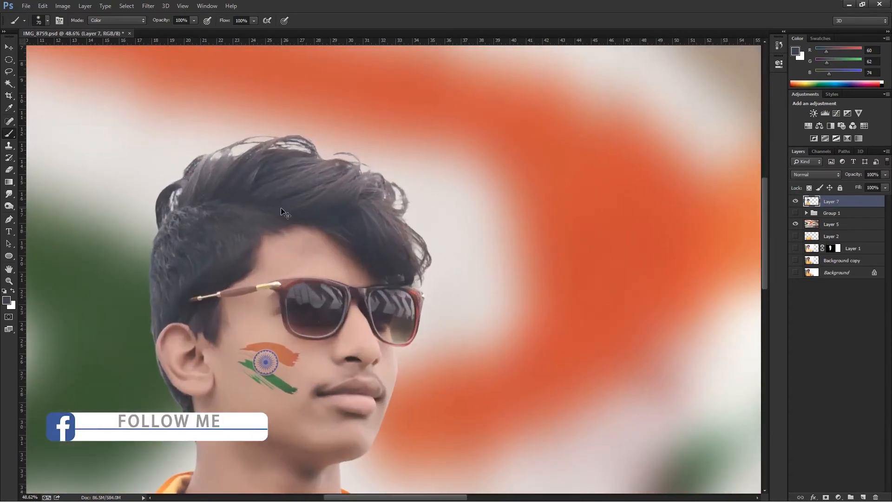
Add a new layer in Color blend mode and set the foreground colour to golden brown (RGB 157, 114, 11).
key(ctrl+shift+n)
key(Return)
click(816, 175)
click(803, 406)
click(7, 301)
click(456, 237)
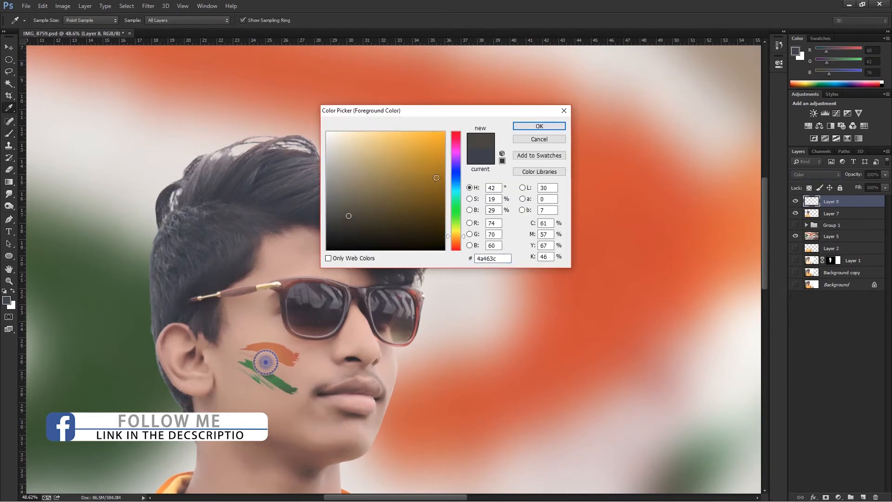
click(436, 178)
click(539, 127)
Load the portrait layer's outline as a selection, paint the top hair golden brown on the Color layer, and deselect.
ctrl+click(812, 214)
mouse_move(298, 195)
mouse_down()
mouse_move(268, 183)
mouse_move(314, 164)
mouse_move(285, 153)
mouse_up()
mouse_move(211, 165)
mouse_down()
mouse_move(194, 189)
mouse_move(247, 185)
mouse_move(170, 194)
mouse_move(167, 212)
mouse_up()
key(bracketleft)
key(bracketleft)
key(bracketright)
mouse_move(279, 205)
mouse_down()
mouse_move(344, 178)
mouse_move(330, 172)
mouse_move(380, 186)
mouse_move(382, 253)
mouse_up()
key(ctrl+d)
Tone down the hair tint with a Color Balance shift, 47% layer opacity and 39% fill.
click(887, 187)
click(886, 175)
drag(853, 185, 861, 185)
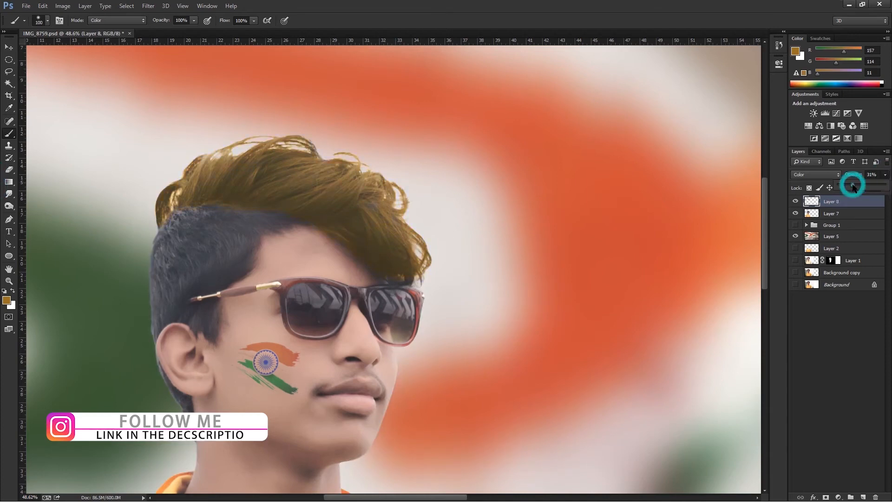
key(ctrl+b)
drag(616, 195, 639, 192)
click(702, 173)
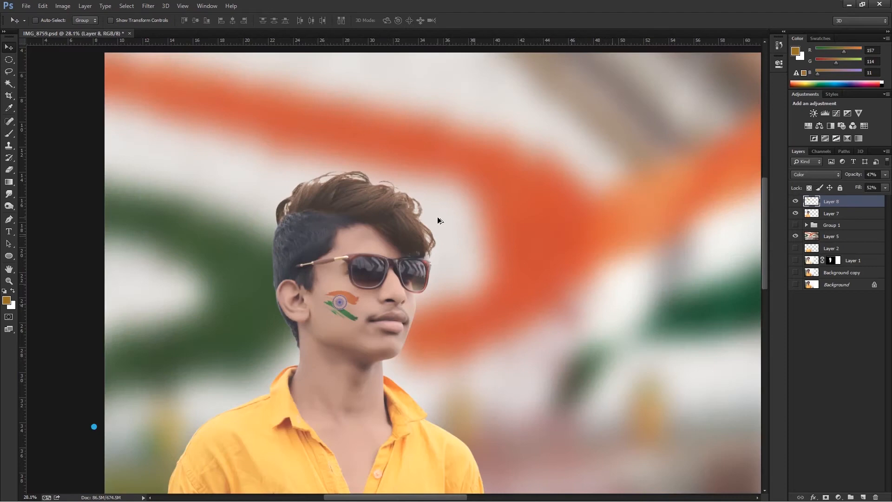
click(886, 187)
drag(865, 199, 859, 199)
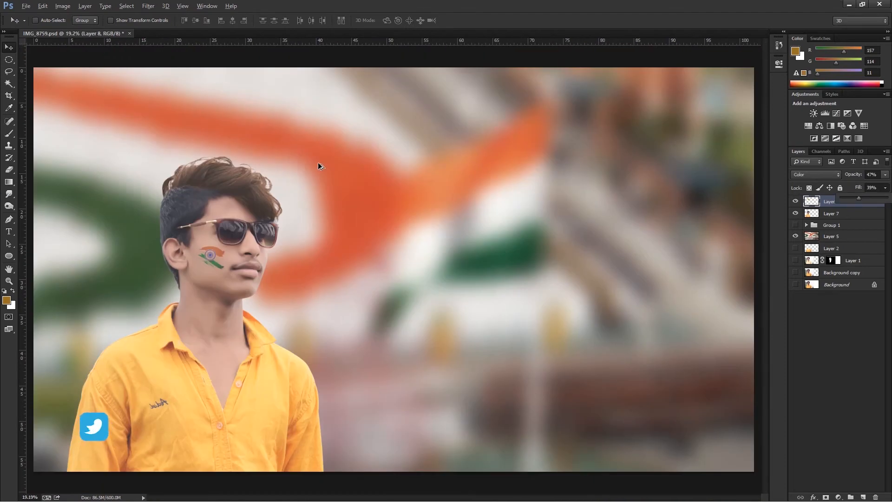
Delete the golden-brown hair tint layer above the portrait layer.
scroll(298, 188, down, 4)
scroll(287, 199, up, 3)
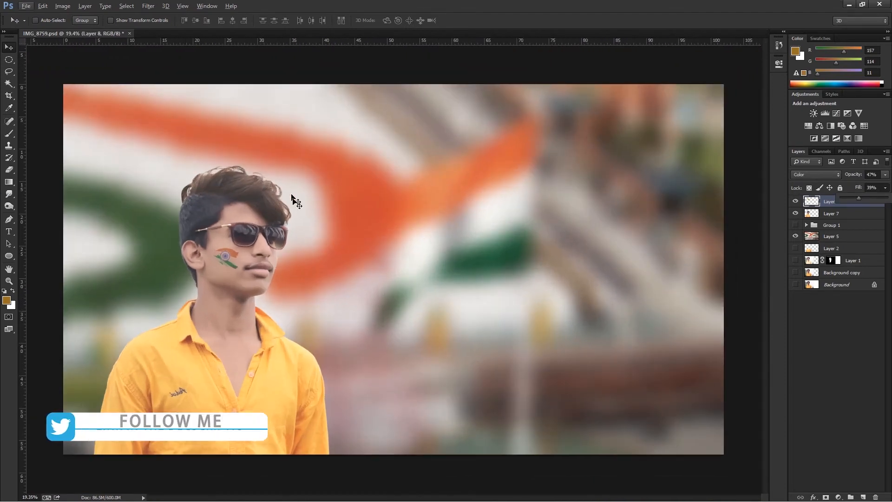
click(825, 205)
key(Delete)
Choose the 73 px dotted cluster tip for the Smudge tool and smudge the curls at the front of the fringe.
click(9, 194)
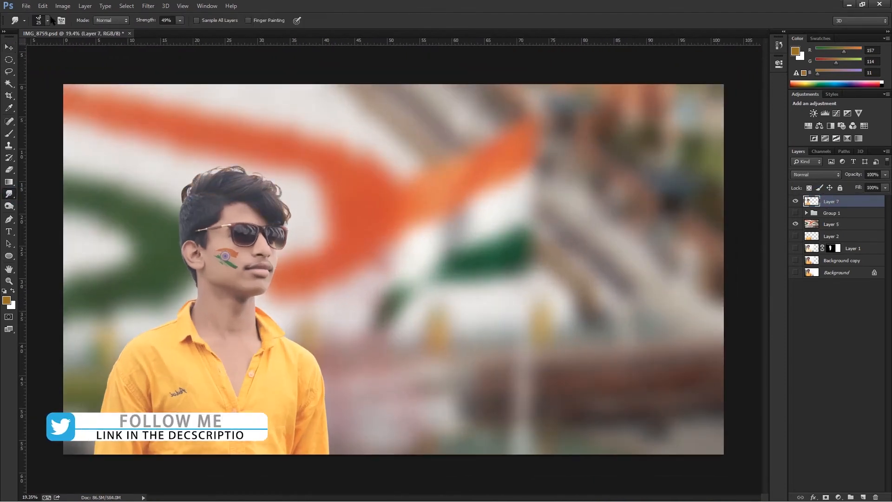
click(49, 20)
scroll(208, 258, down, 5)
click(146, 282)
click(418, 24)
scroll(270, 219, up, 3)
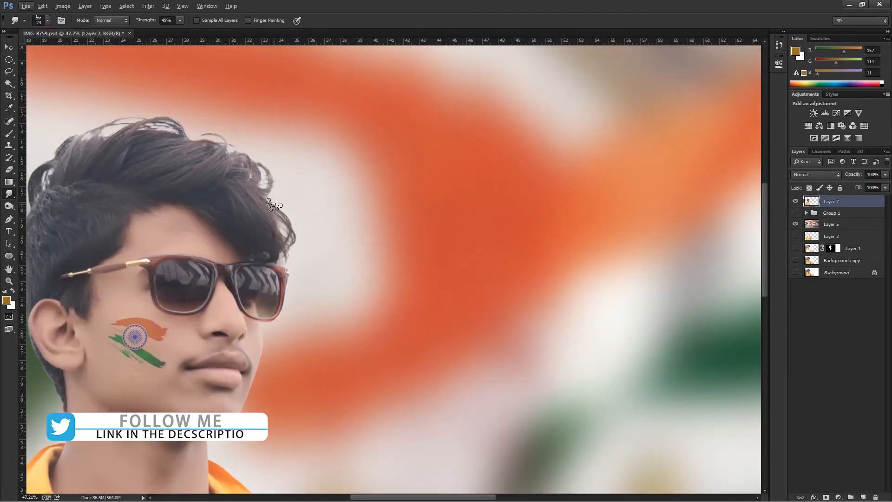
click(796, 202)
click(796, 202)
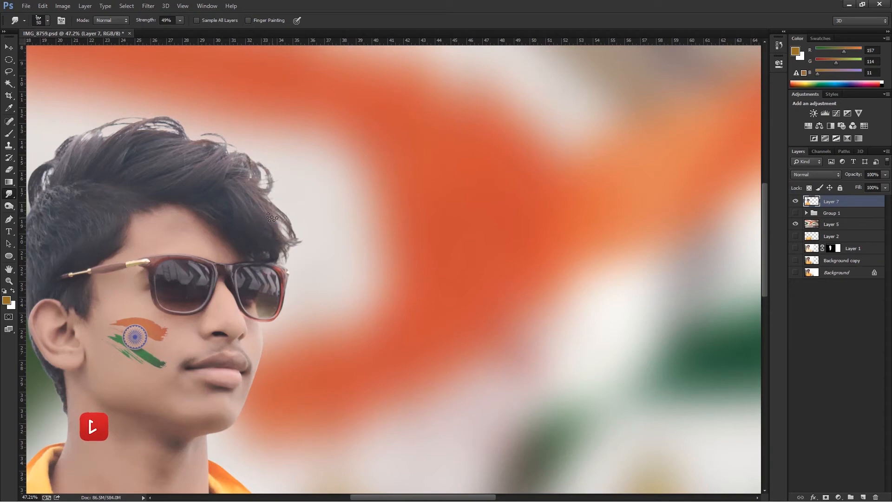
Set the Eraser to 55 px with 100% opacity and flow, and erase the stray strands around the front and top hair.
key(e)
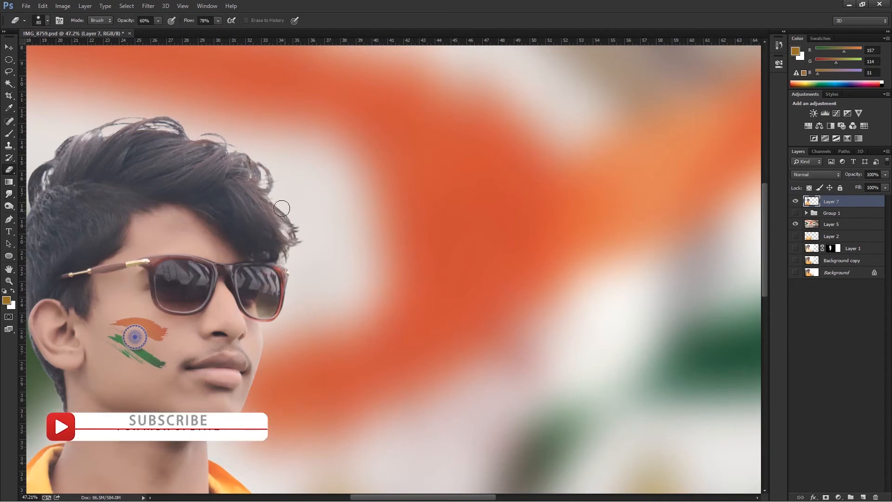
click(48, 21)
drag(78, 50, 75, 50)
click(445, 51)
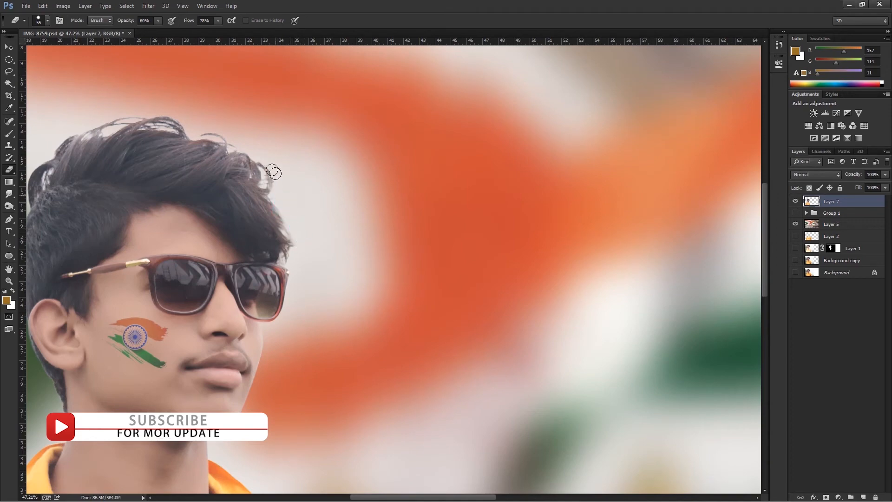
drag(158, 20, 260, 23)
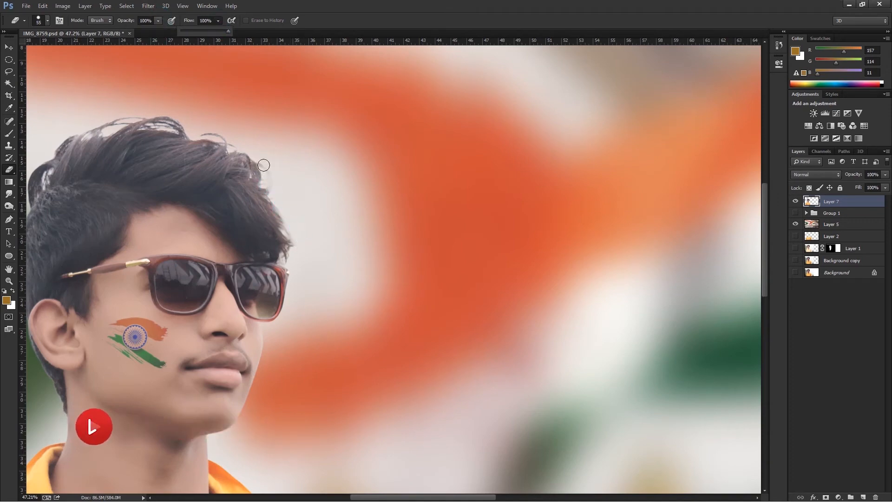
click(264, 166)
drag(264, 166, 266, 169)
mouse_move(218, 124)
mouse_down()
mouse_move(127, 121)
mouse_move(231, 100)
mouse_up()
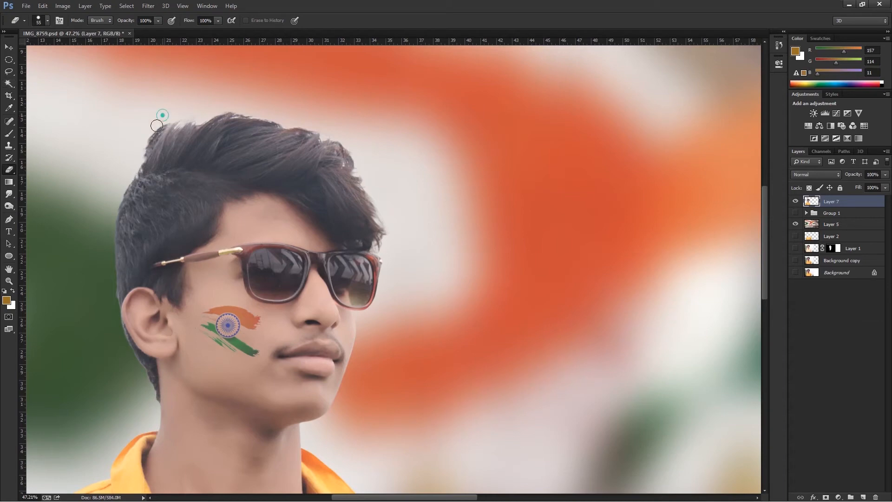
Smudge the front hair edge outward into short strands with the dotted Smudge tip.
click(9, 195)
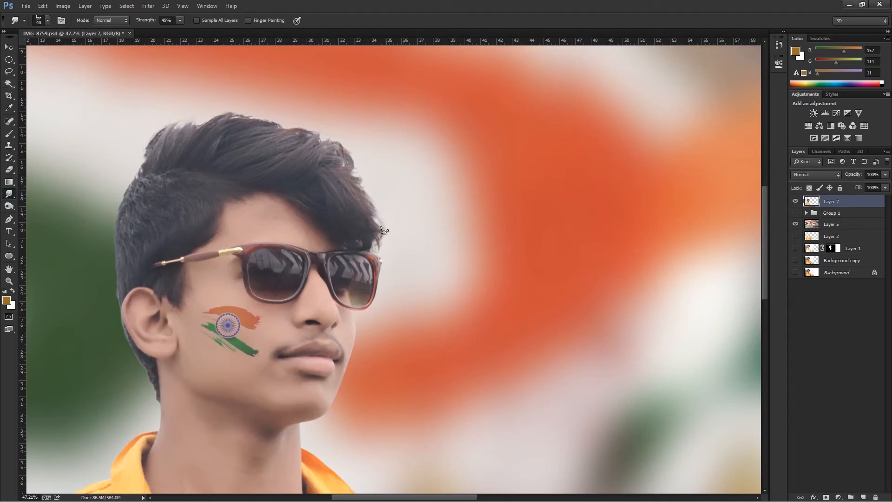
mouse_move(370, 233)
mouse_down()
mouse_move(390, 241)
mouse_move(392, 220)
mouse_up()
mouse_move(369, 209)
mouse_down()
mouse_move(387, 225)
mouse_move(383, 210)
mouse_move(364, 207)
mouse_move(383, 201)
mouse_up()
key(bracketleft)
drag(312, 152, 331, 131)
drag(293, 181, 321, 171)
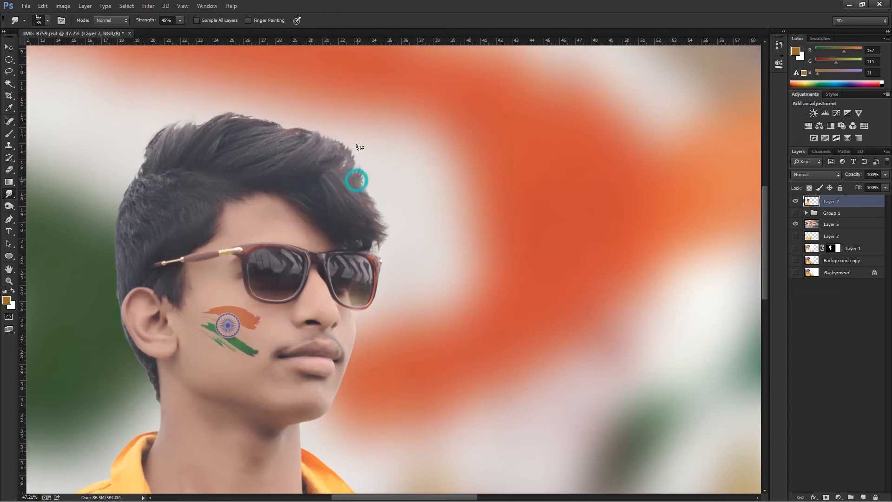
mouse_move(365, 207)
mouse_down()
mouse_move(376, 190)
mouse_move(384, 213)
mouse_up()
Adjust the angle of the Smudge tip and pull more strands outward along the front of the fringe.
right_click(336, 170)
click(372, 195)
mouse_move(326, 177)
mouse_down()
mouse_move(358, 200)
mouse_move(327, 217)
mouse_move(345, 203)
mouse_up()
drag(352, 191, 377, 194)
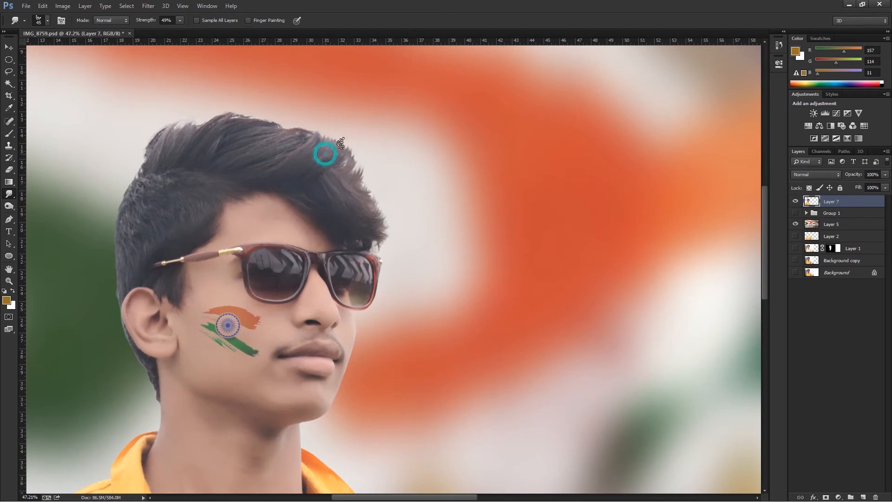
Readjust the Smudge tip and smudge the strands across the top and back of the crown.
right_click(328, 162)
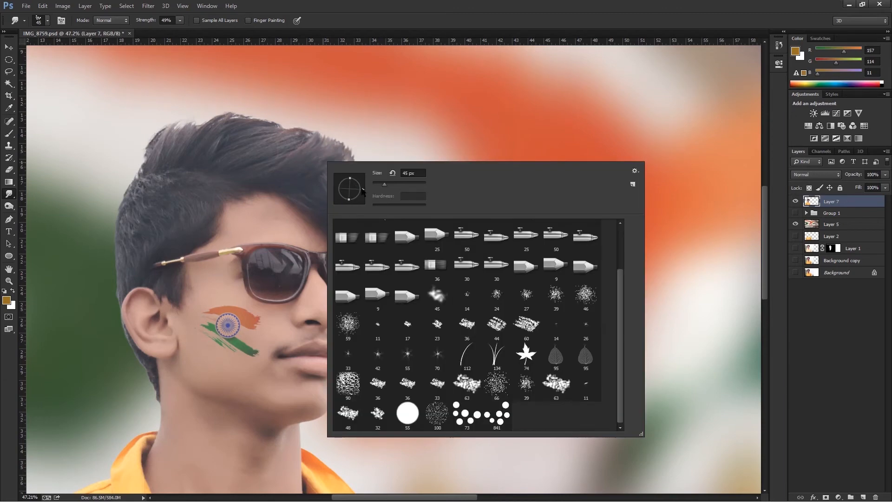
click(269, 172)
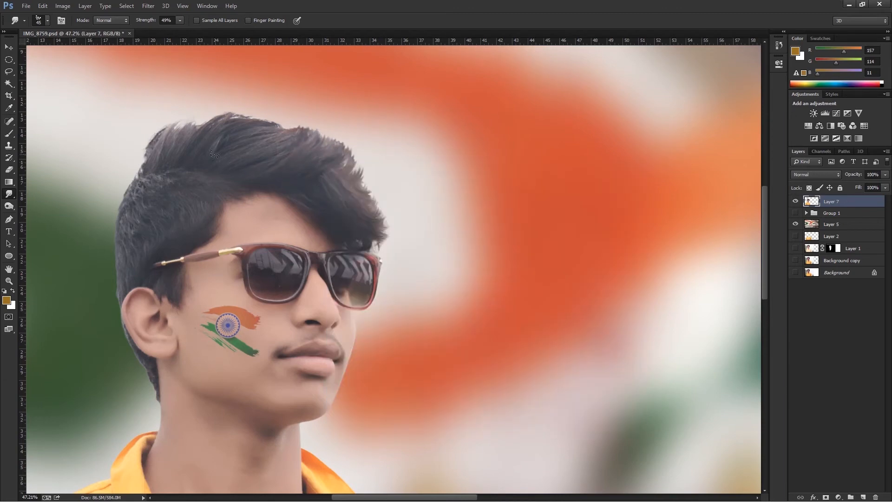
drag(251, 175, 274, 169)
drag(183, 155, 265, 130)
mouse_move(149, 167)
mouse_down()
mouse_move(170, 135)
mouse_move(204, 142)
mouse_up()
Switch the Smudge tool to a speckled round tip at 90 px and feather the fringe and back crown edges outward.
click(47, 20)
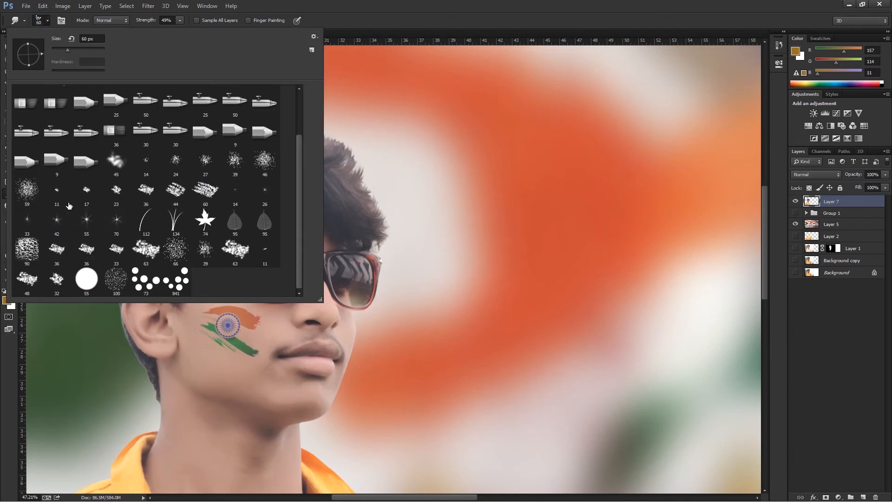
click(390, 220)
mouse_move(379, 224)
mouse_down()
mouse_move(385, 177)
mouse_move(371, 155)
mouse_up()
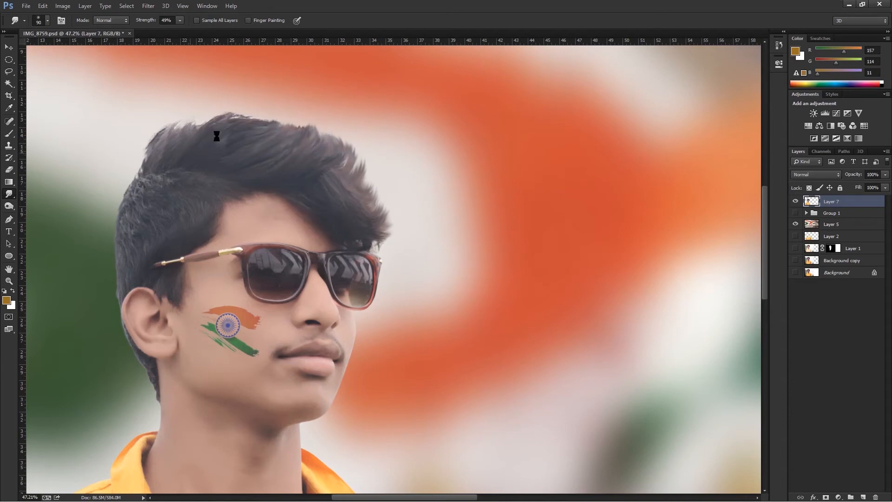
drag(179, 135, 201, 110)
drag(143, 163, 180, 112)
drag(169, 151, 216, 97)
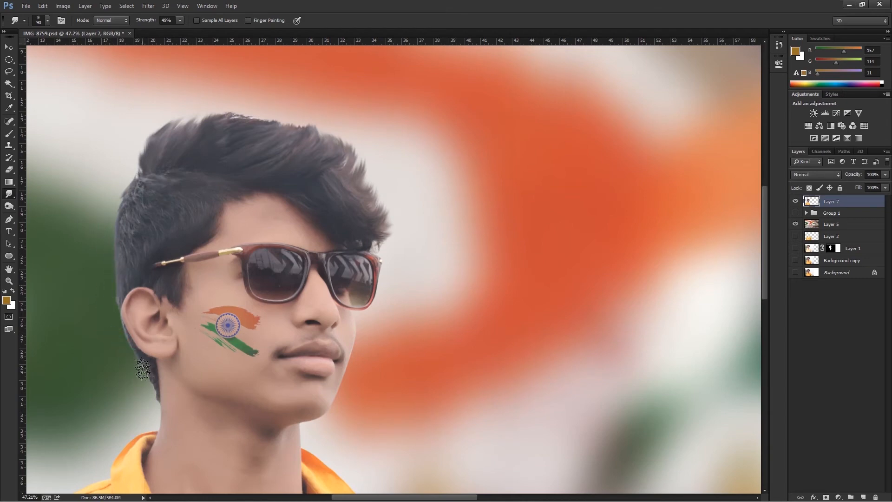
Raise the Smudge strength to 65% and soften the hair edges at the top, forehead hairline, sideburn and nape.
drag(181, 20, 187, 30)
drag(237, 115, 305, 109)
drag(276, 117, 333, 103)
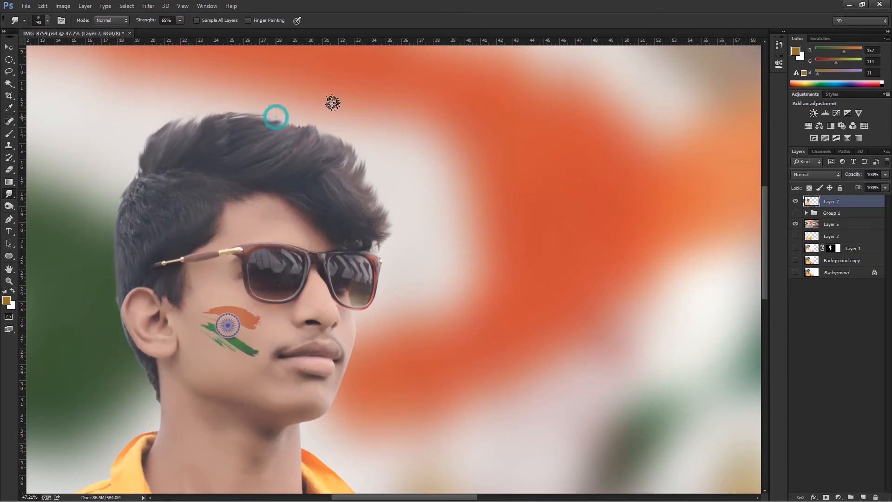
drag(232, 194, 248, 203)
mouse_move(220, 208)
mouse_down()
mouse_move(228, 227)
mouse_move(215, 244)
mouse_up()
drag(176, 308, 183, 334)
drag(136, 357, 137, 390)
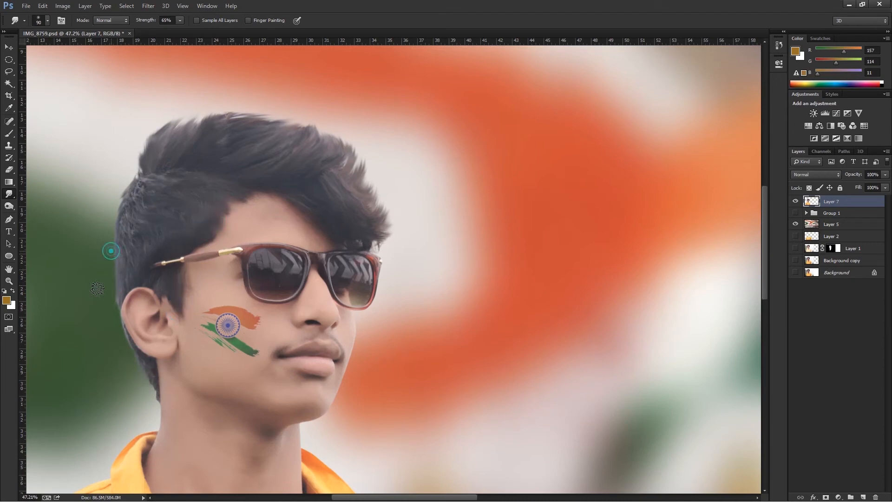
Paint a Quick Mask over the whole head of hair, turn it into a selection, and copy it to a new layer.
key(b)
scroll(344, 206, down, 4)
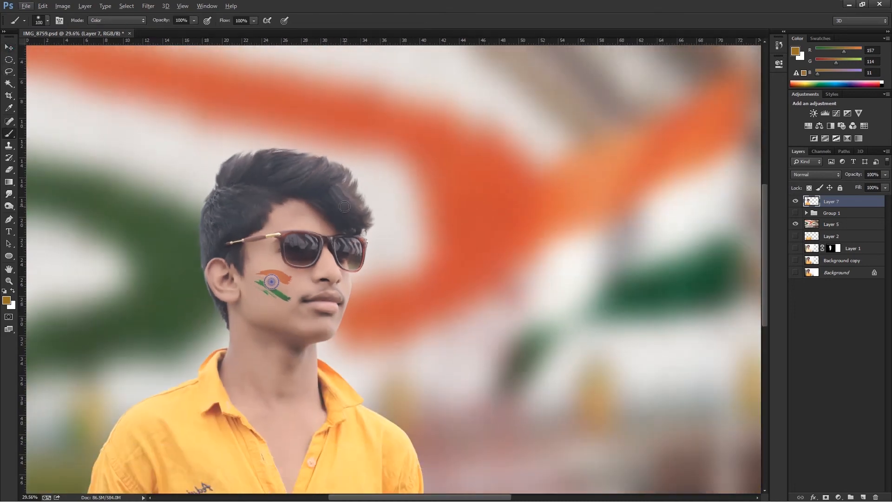
key(d)
key(q)
mouse_move(341, 204)
mouse_down()
mouse_move(367, 205)
mouse_move(228, 161)
mouse_move(274, 205)
mouse_up()
key(bracketleft)
key(bracketleft)
drag(206, 231, 217, 224)
mouse_move(198, 292)
mouse_down()
mouse_move(216, 317)
mouse_move(197, 283)
mouse_move(220, 337)
mouse_up()
key(q)
scroll(255, 293, down, 1)
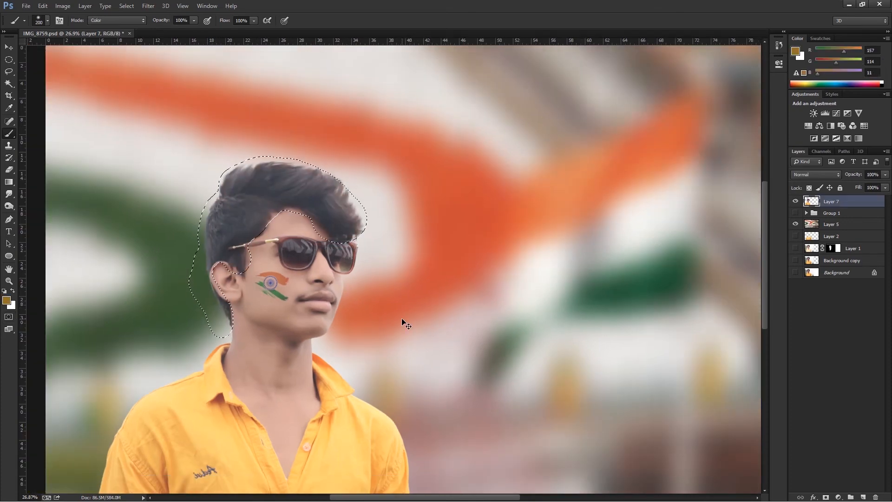
key(ctrl+j)
Apply the Oil Paint filter to the hair copy with Stylization 10, Cleanliness 9.6, Scale 1.49, reduced Bristle Detail, Angular Direction 0 and Shine 0.5.
click(148, 6)
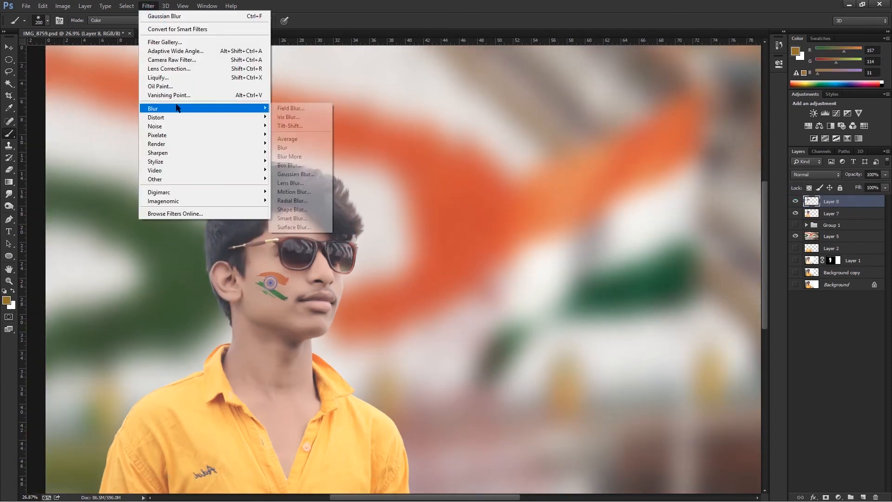
click(181, 78)
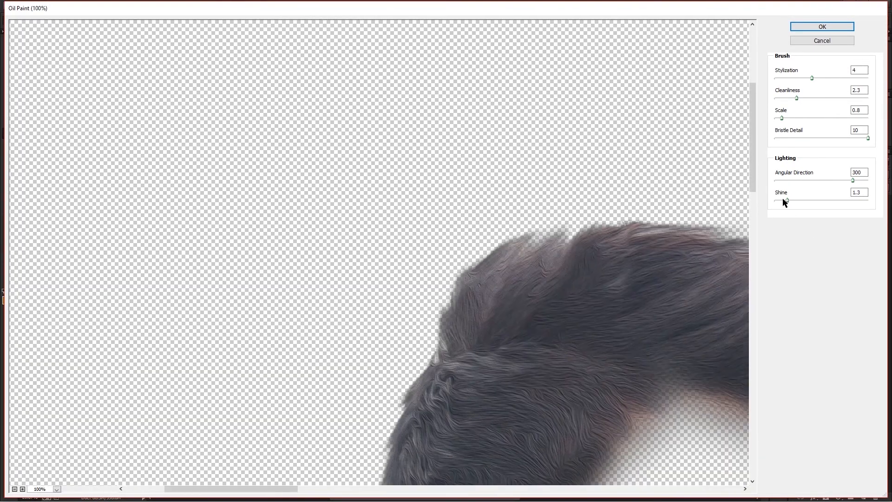
drag(787, 201, 780, 200)
drag(782, 118, 788, 118)
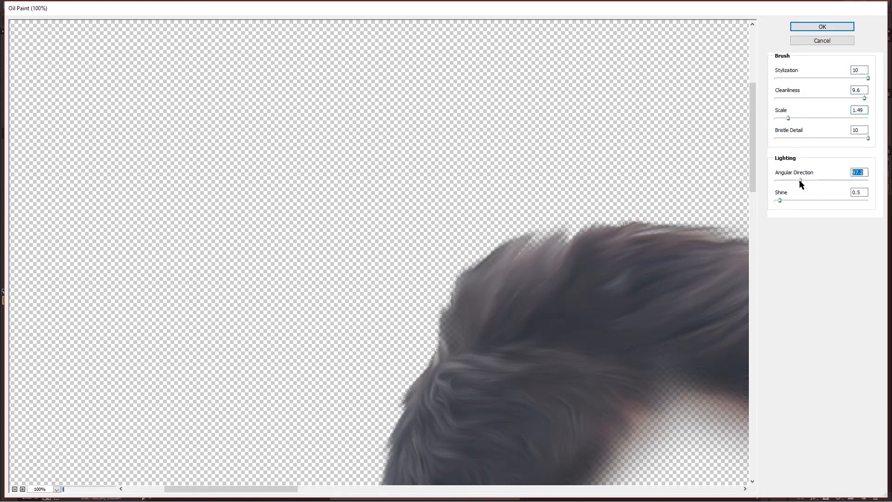
drag(800, 183, 882, 191)
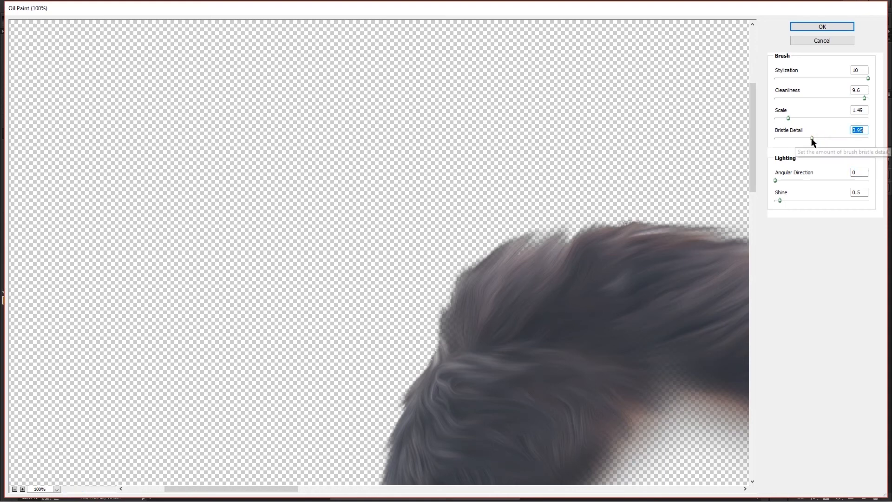
click(822, 27)
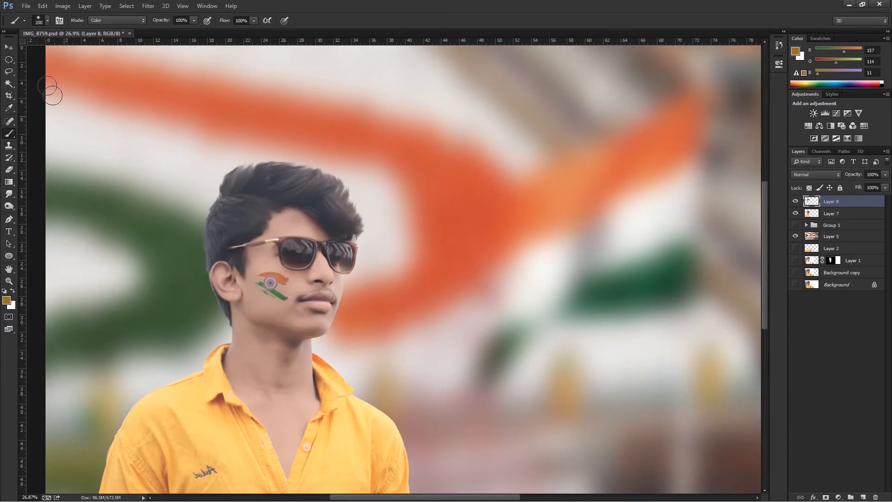
Add a layer mask to the oil-painted hair layer and paint black beside the sideburn with a brush at 40% opacity and 85% flow.
click(9, 47)
scroll(273, 215, up, 8)
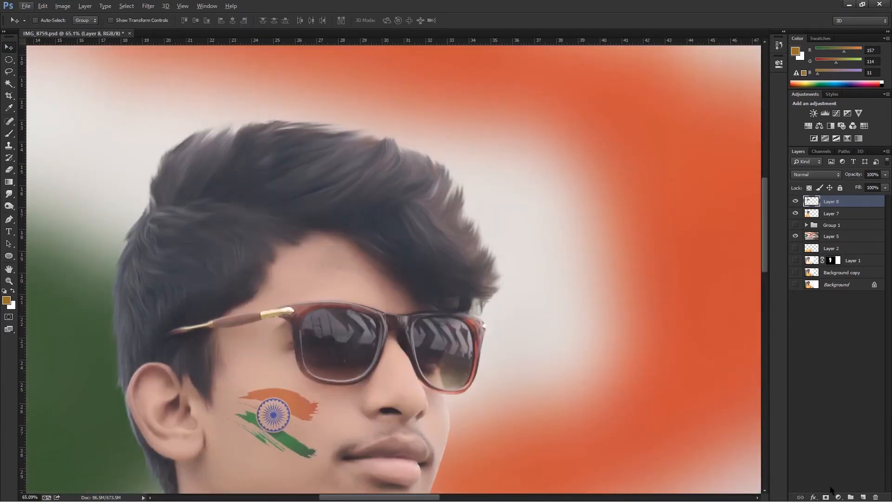
click(826, 497)
key(b)
key(d)
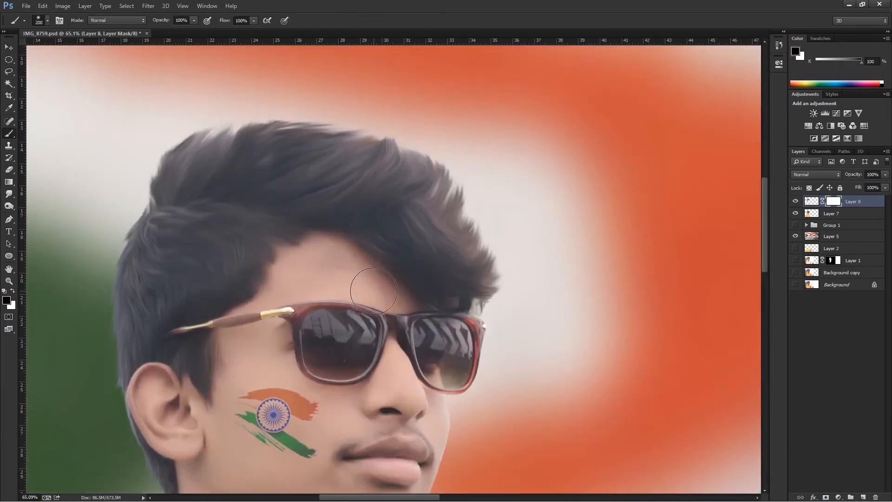
drag(194, 20, 165, 28)
drag(254, 21, 247, 28)
drag(227, 362, 223, 393)
scroll(391, 338, down, 3)
click(5, 46)
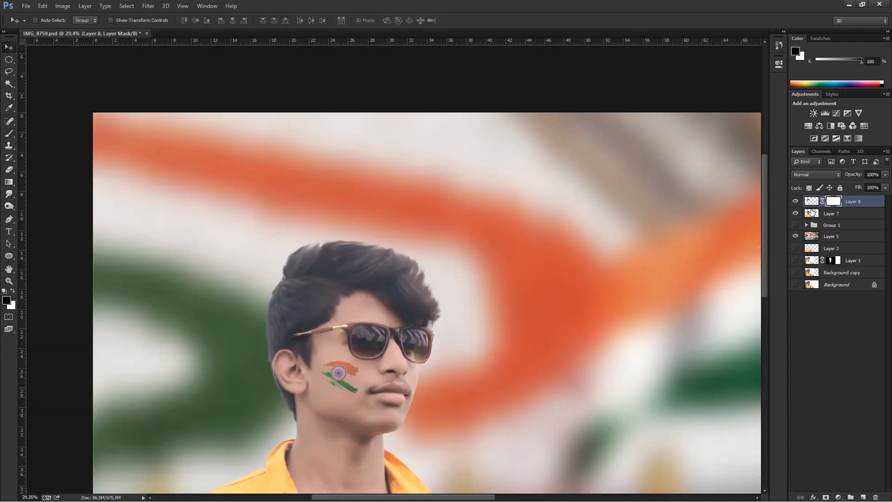
Erase the leftover hair fringe along the front and top edges on Layer 7, comparing with the oil-painted hair hidden and shown.
click(811, 215)
key(e)
drag(429, 322, 434, 318)
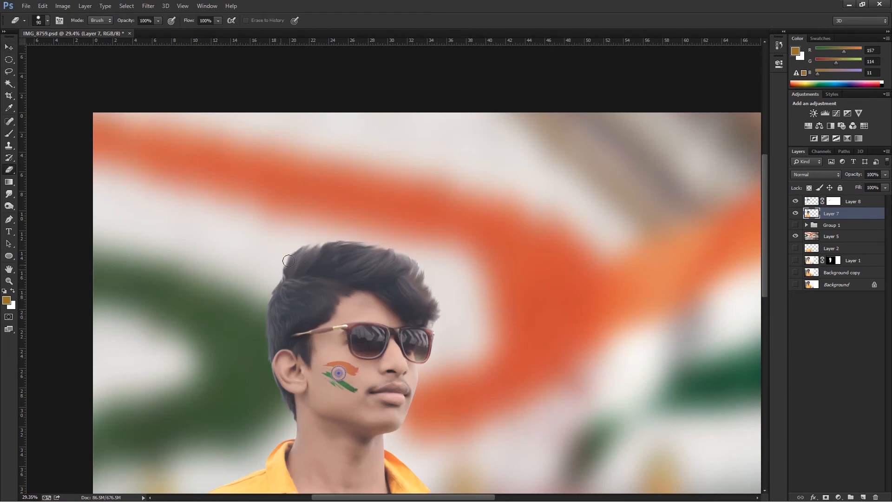
scroll(261, 382, up, 3)
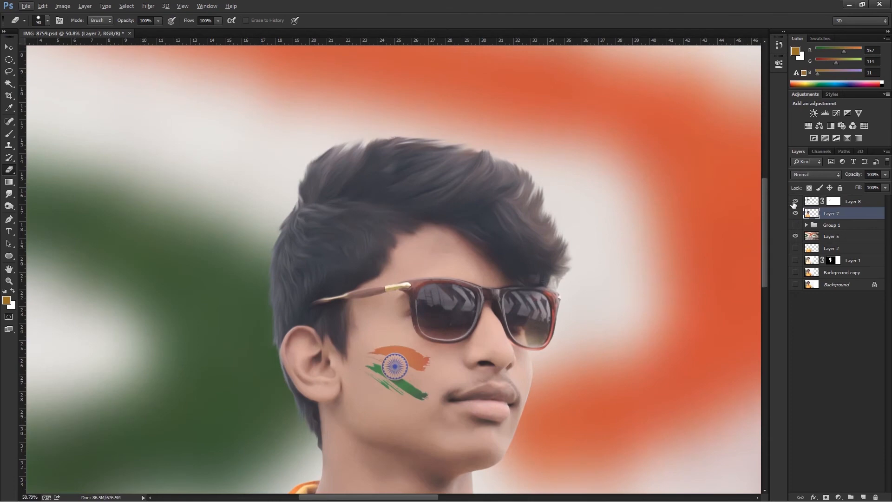
click(831, 203)
click(817, 213)
click(796, 201)
click(796, 202)
mouse_move(561, 237)
mouse_down()
mouse_move(573, 263)
mouse_move(532, 179)
mouse_up()
drag(440, 149, 423, 143)
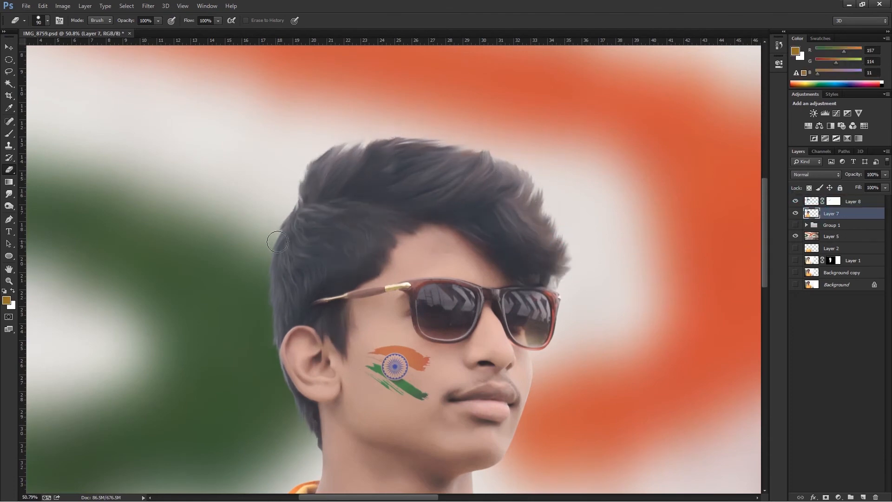
Merge the oil-painted hair with the portrait layer and add a new layer above it in Color blend mode.
key(ctrl+0)
ctrl+click(860, 203)
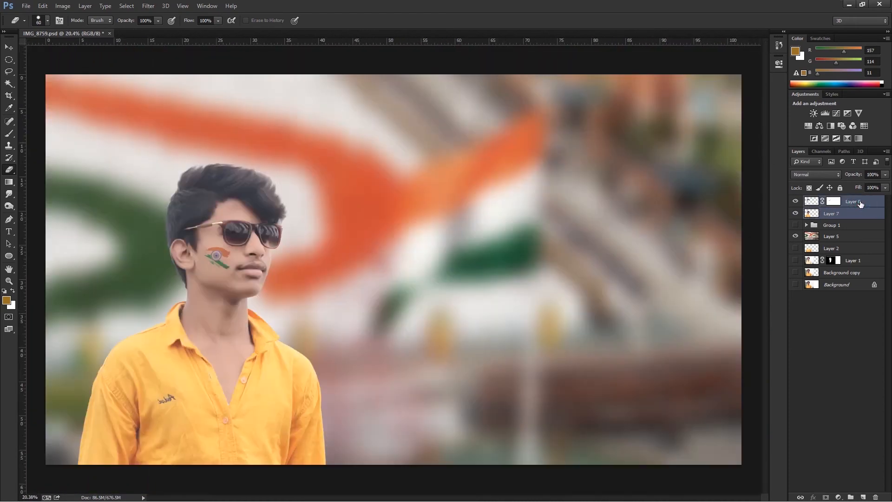
key(ctrl+e)
click(865, 498)
click(815, 174)
click(800, 406)
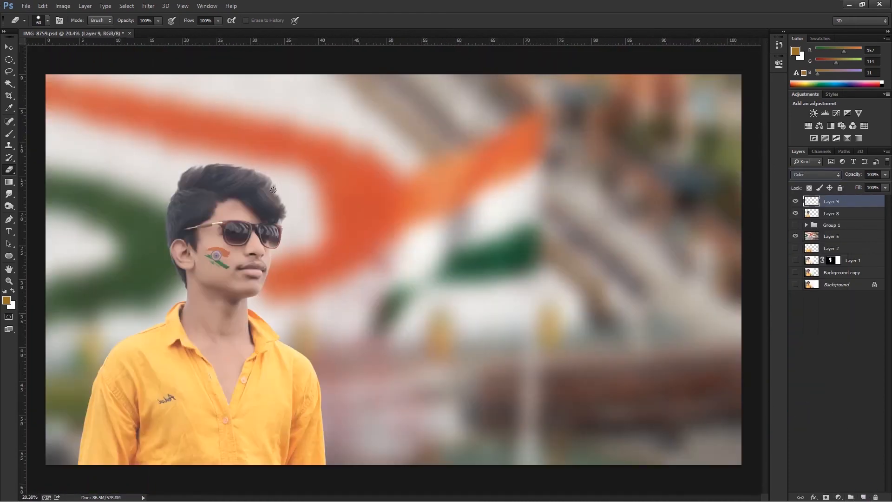
Load the portrait's outline as a selection, paint golden brown over the fringe and top of the hair, and deselect.
scroll(198, 187, up, 5)
ctrl+click(812, 214)
click(13, 134)
mouse_move(441, 221)
mouse_down()
mouse_move(428, 178)
mouse_move(528, 319)
mouse_move(389, 211)
mouse_up()
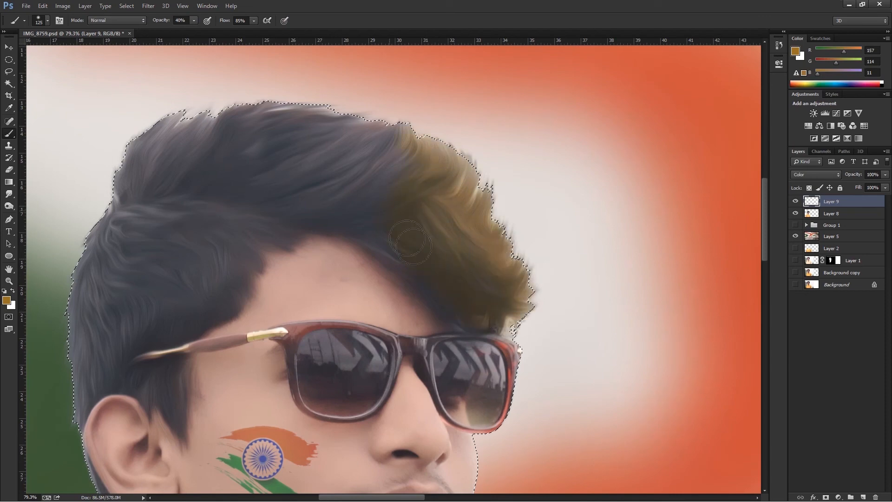
key(bracketleft)
key(bracketleft)
drag(154, 155, 124, 183)
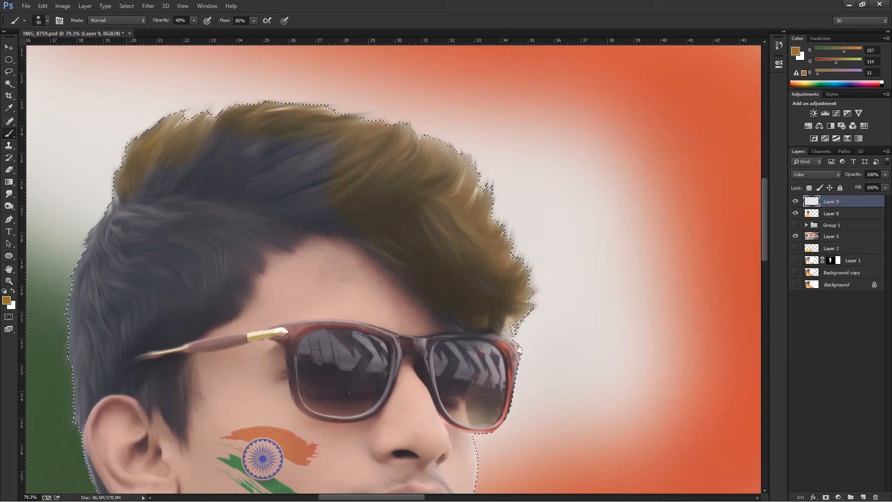
click(194, 21)
click(10, 49)
key(ctrl+d)
Reduce the hair color layer's fill to 62% and its opacity to 48%.
scroll(434, 234, down, 3)
click(885, 188)
drag(885, 198, 862, 185)
click(886, 175)
Shift the hair color's midtones toward red by +47 with Color Balance and set the layer's opacity to 70%.
key(ctrl+b)
drag(604, 194, 626, 193)
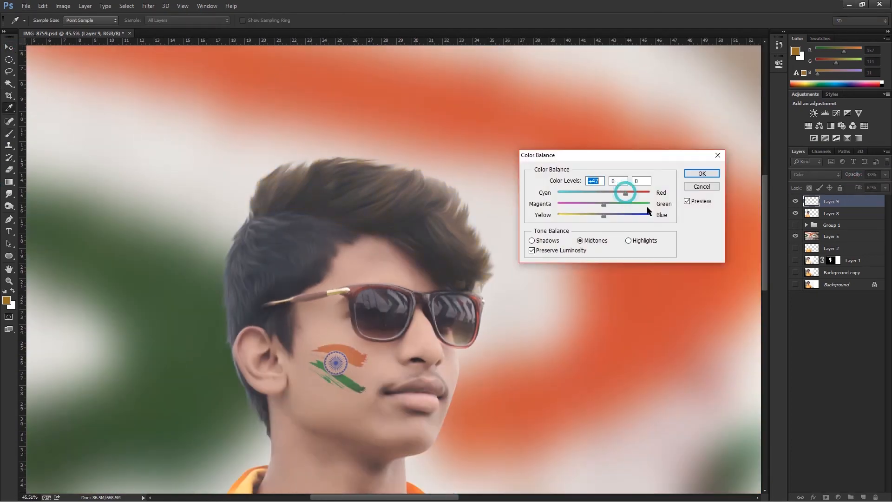
click(702, 174)
scroll(398, 223, down, 7)
scroll(253, 175, up, 6)
click(886, 175)
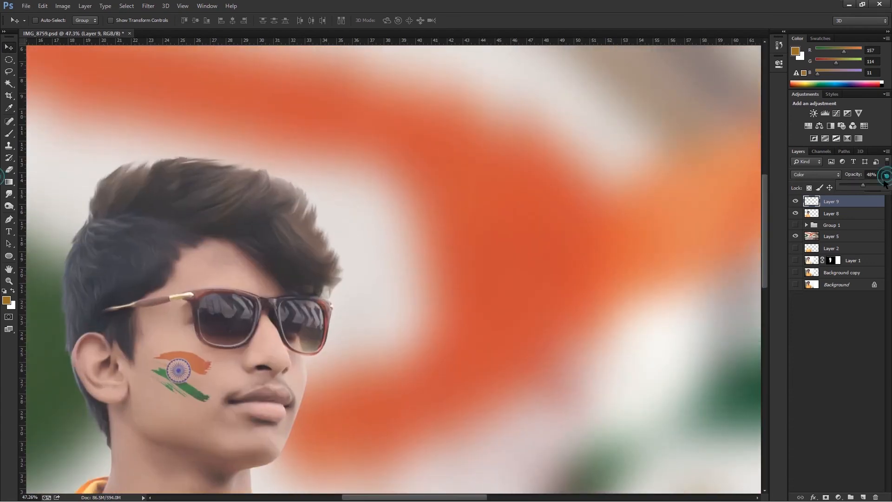
scroll(237, 230, down, 7)
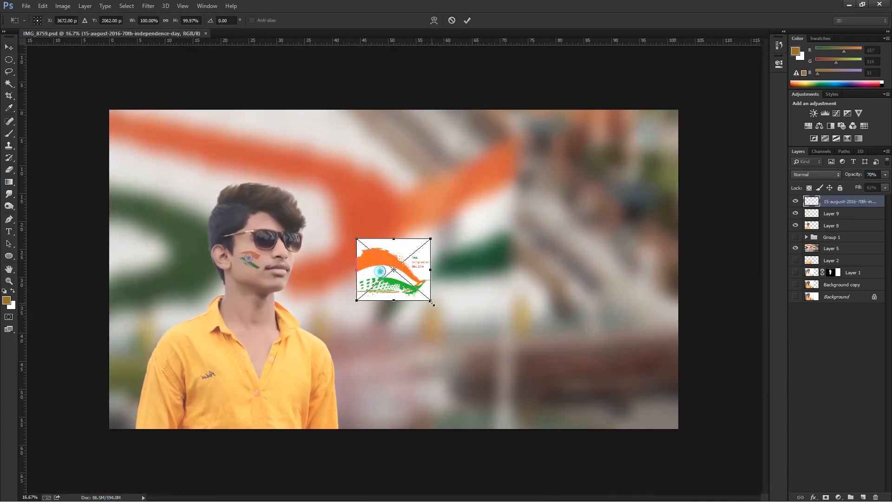
Enlarge the placed 15-august-2016-70th-independence-day flag image and move it toward the right side of the photo.
drag(433, 304, 642, 375)
drag(471, 209, 471, 163)
key(Return)
drag(550, 215, 639, 268)
Fill the selected areas of the flag image with the white background color and deselect.
key(b)
click(521, 250)
click(435, 195)
key(alt+BackSpace)
key(ctrl+z)
key(ctrl+BackSpace)
key(ctrl+d)
Enlarge the flag image further, flip it horizontally and position it over the right part of the composite.
click(9, 47)
right_click(416, 218)
click(441, 224)
key(ctrl+t)
drag(472, 164, 472, 126)
drag(641, 375, 667, 398)
right_click(440, 246)
click(465, 387)
drag(591, 300, 603, 309)
key(Return)
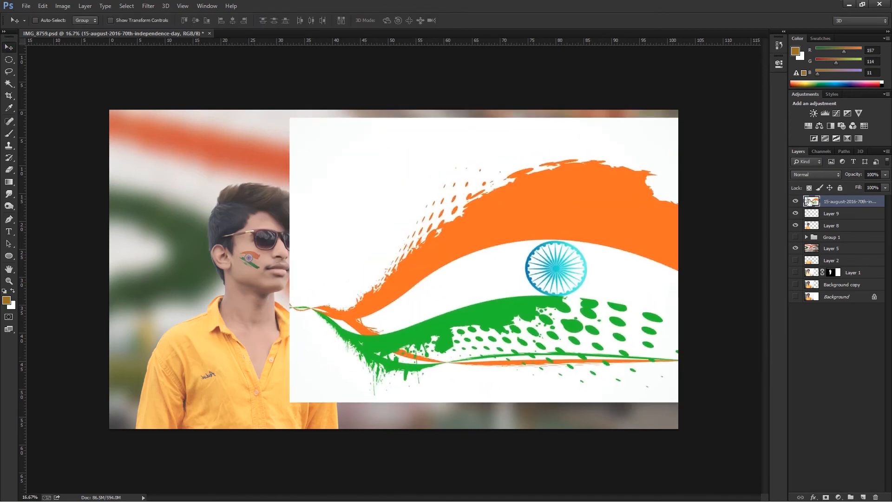
Move the flag image layer beneath the portrait layer in the stacking order.
drag(818, 236, 818, 237)
key(ctrl+z)
drag(819, 201, 820, 230)
Try darkening blend modes, including Multiply, on the flag image layer.
click(816, 176)
click(816, 195)
key(Down)
key(Down)
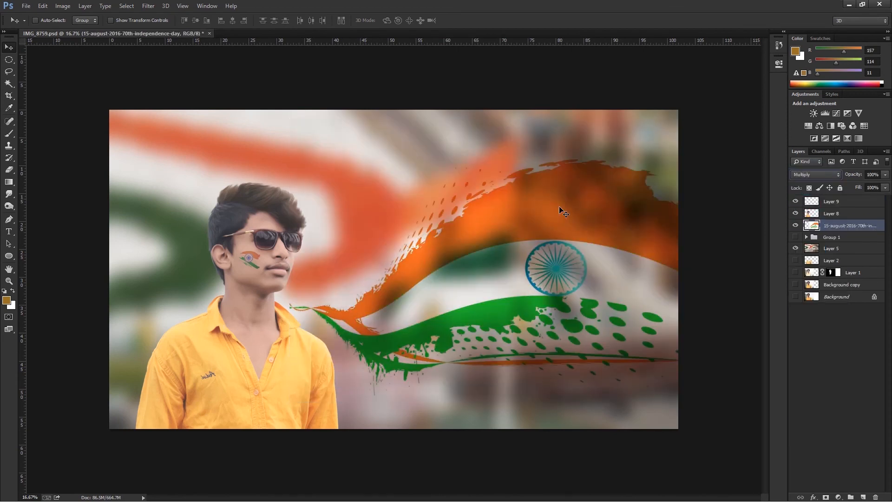
key(Up)
Select all white areas of the flag image with the Magic Wand at tolerance 32 and Contiguous off.
key(w)
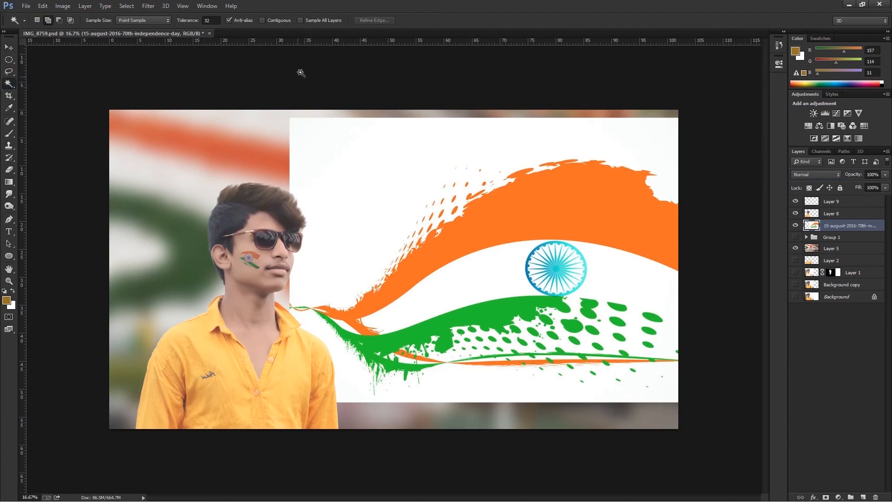
click(390, 168)
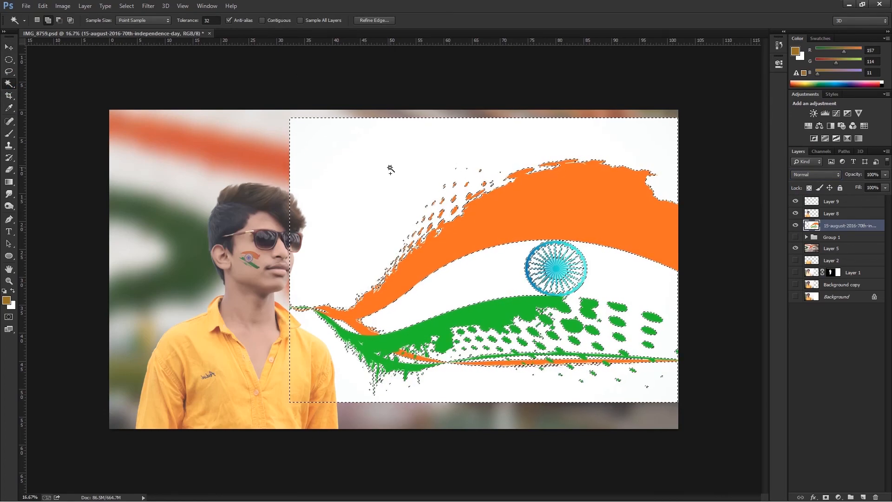
click(390, 168)
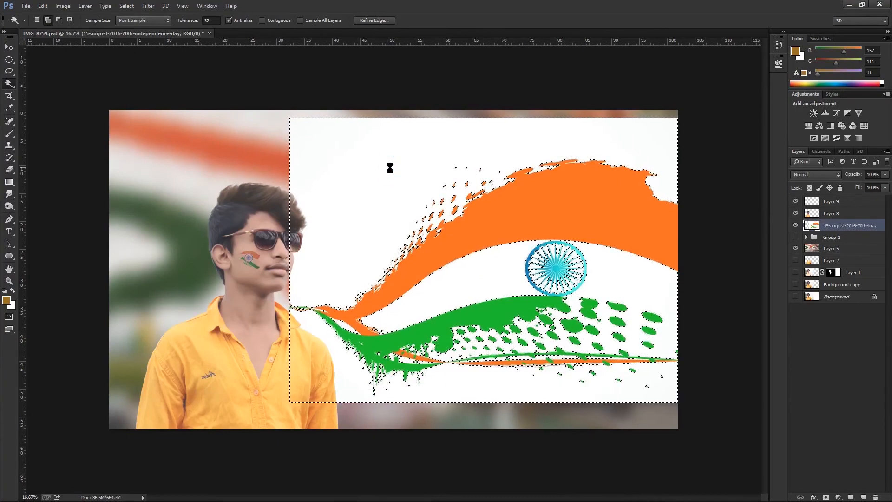
click(487, 268)
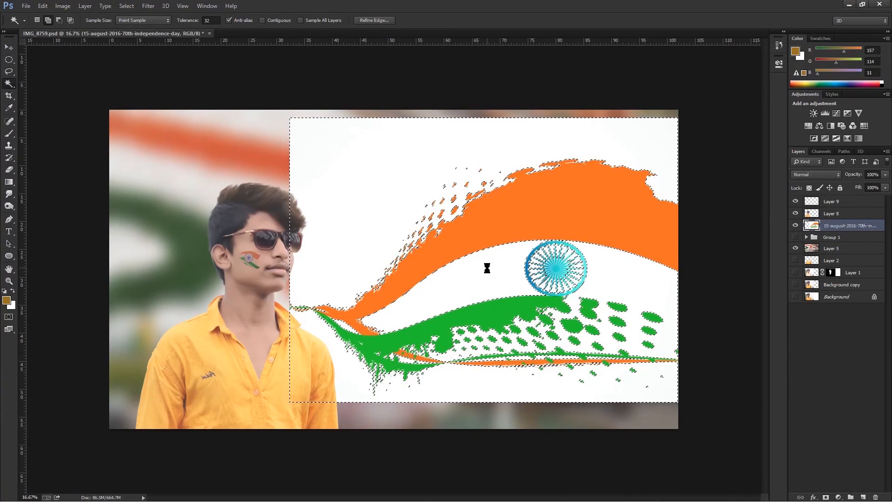
Try adding a layer mask to the flag image and filling the selected white areas with black.
click(826, 497)
key(ctrl+z)
ctrl+click(827, 498)
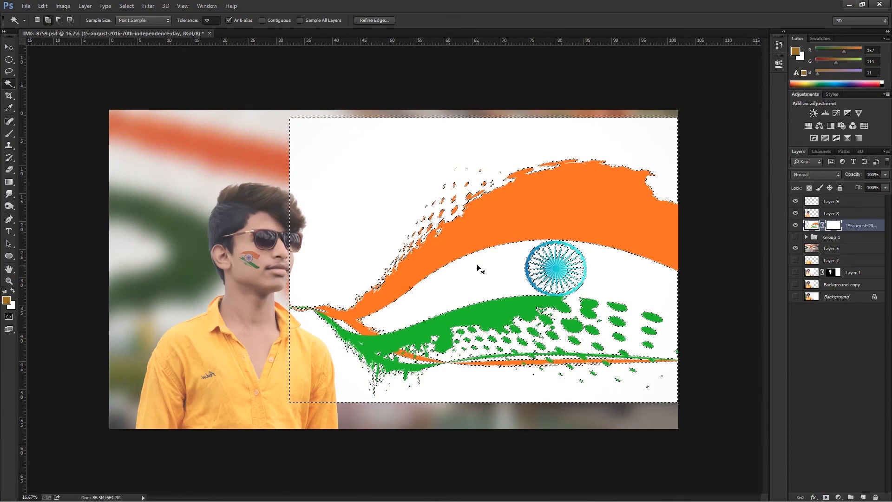
key(d)
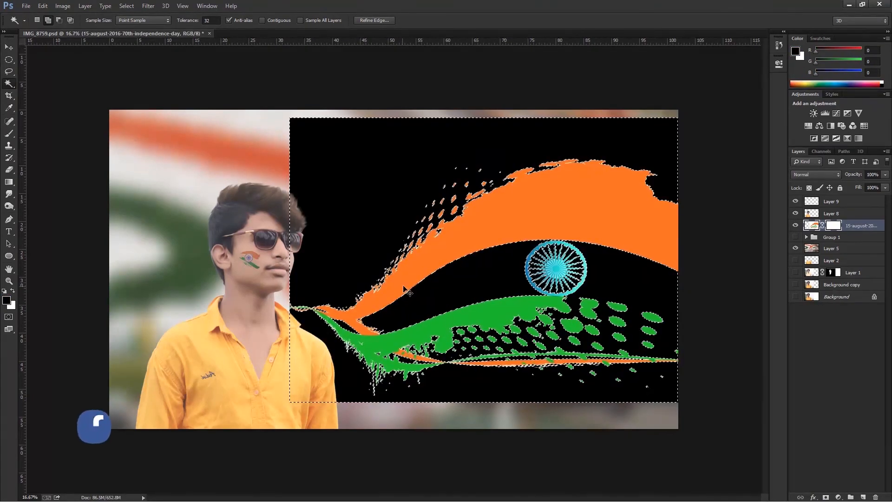
key(ctrl+z)
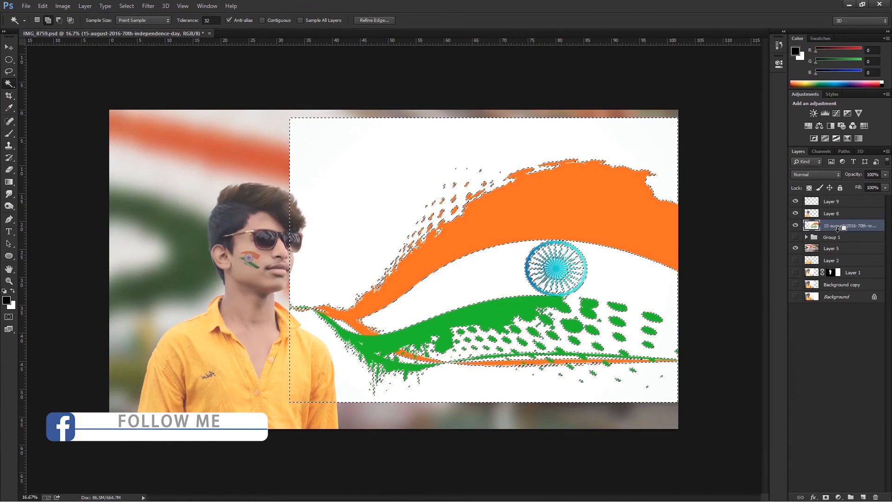
Adjust the selection, recreate the flag layer's mask and try the black fill again.
key(shift+F6)
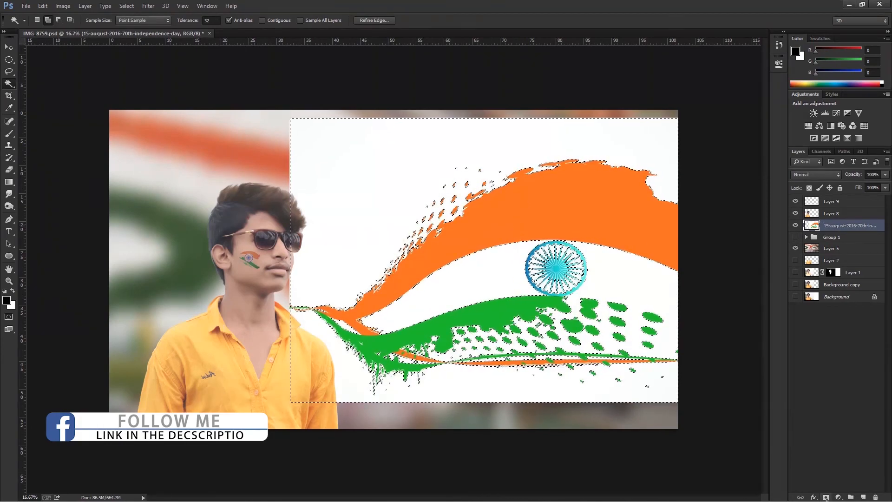
click(826, 498)
key(ctrl+z)
ctrl+click(826, 498)
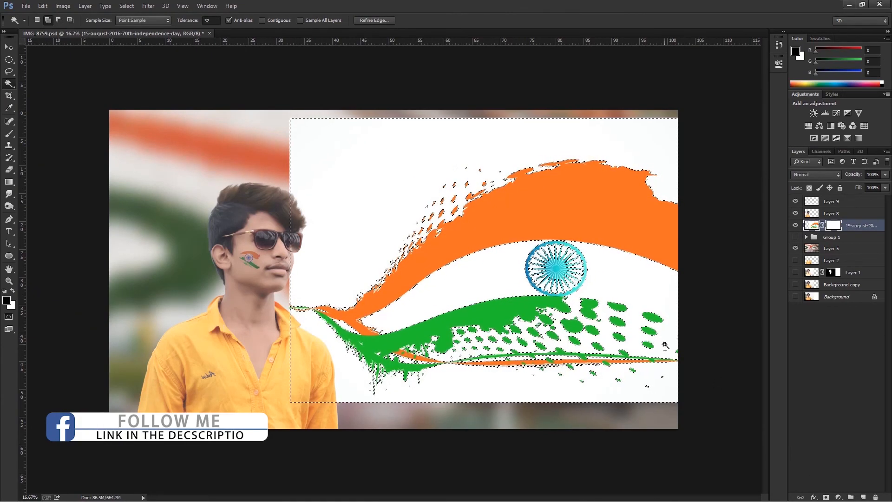
key(alt+BackSpace)
key(ctrl+z)
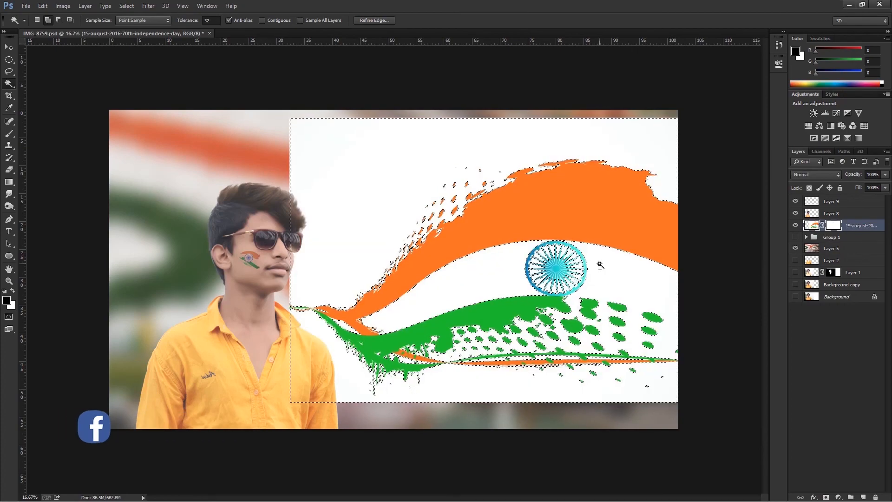
key(ctrl+d)
click(645, 256)
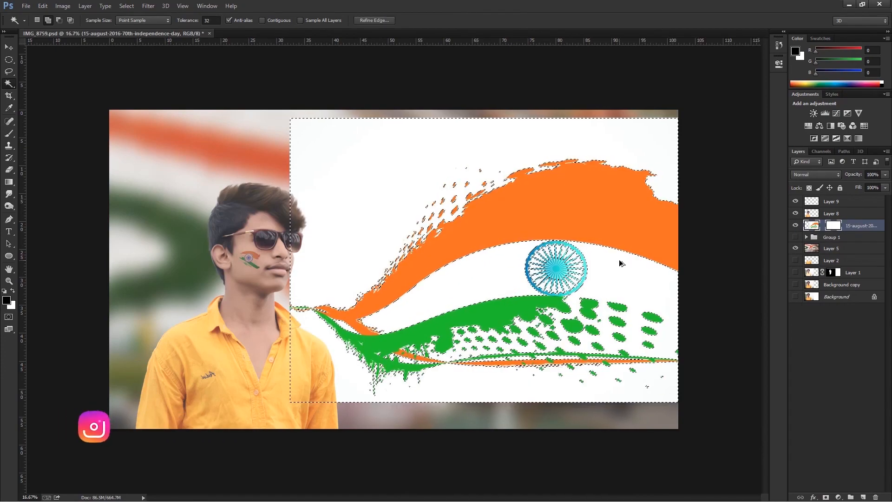
Try hiding the flag image's white areas with a mask made from the selection, adjust that mask, and undo the masking.
click(826, 497)
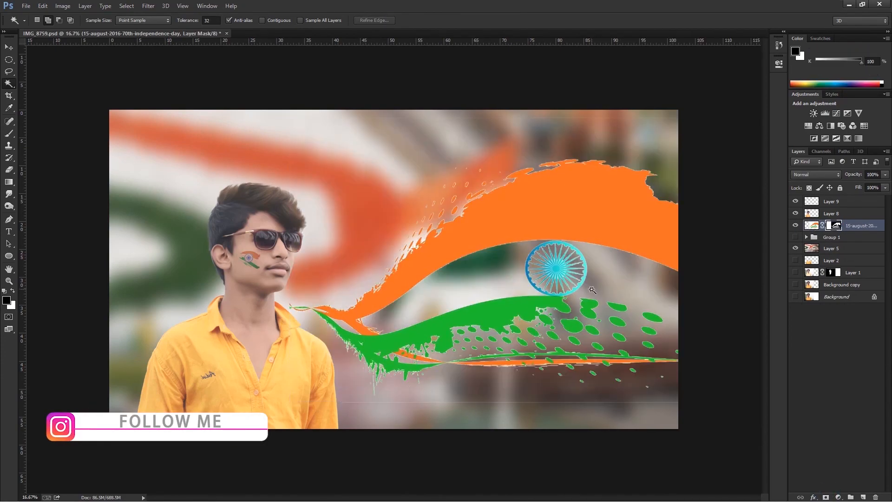
double_click(835, 227)
drag(680, 149, 674, 148)
click(753, 58)
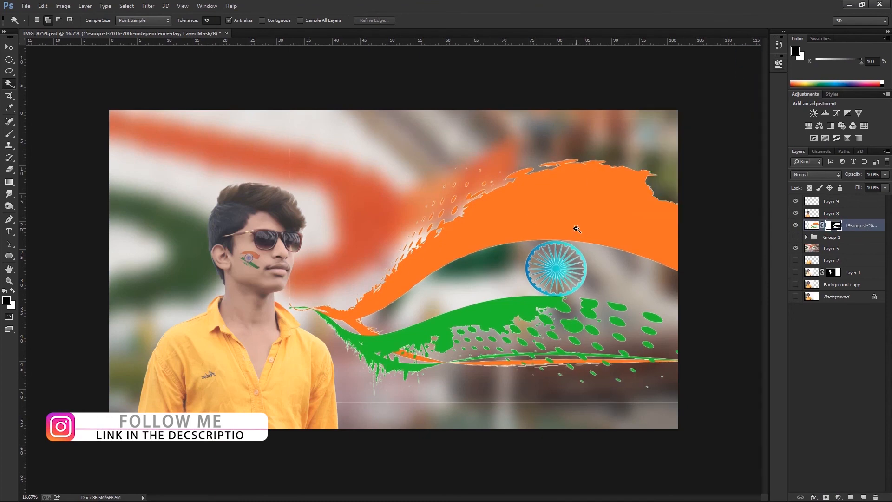
key(ctrl+alt+z)
key(ctrl+alt+z)
key(ctrl+alt+z)
Compare the darkening blend modes on the flag image layer and settle on Multiply.
click(809, 175)
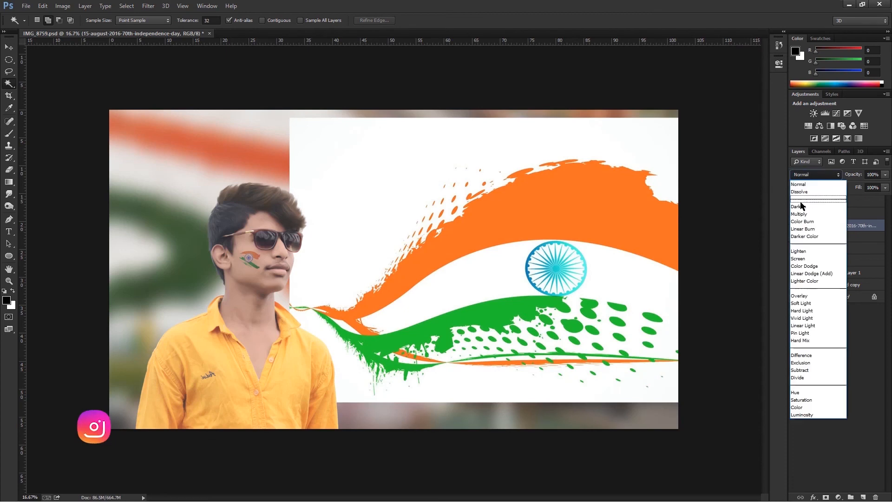
click(802, 214)
key(Down)
key(Up)
key(Down)
key(Down)
key(Down)
key(Up)
key(Up)
key(Up)
key(v)
key(ctrl+minus)
key(alt)
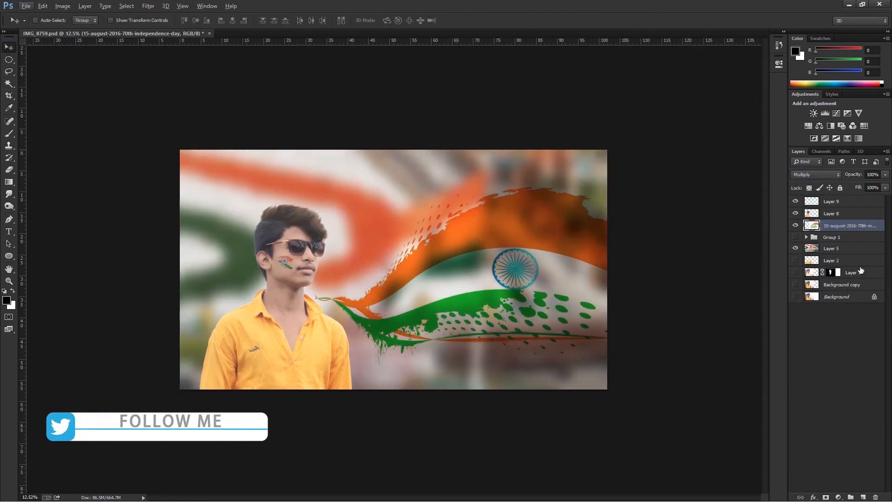
Add a Gradient Fill layer above the flag image that fades from bright orange to transparent.
click(838, 497)
click(787, 305)
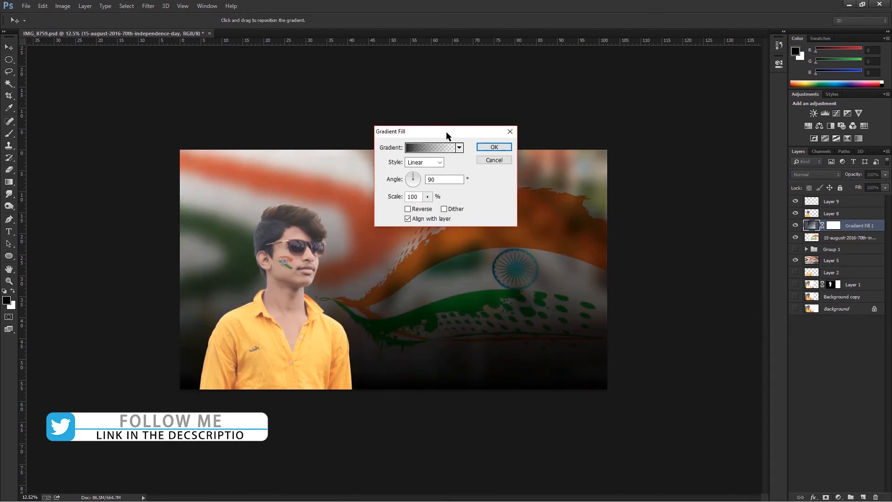
drag(448, 135, 655, 139)
click(617, 156)
double_click(553, 252)
drag(455, 249, 454, 239)
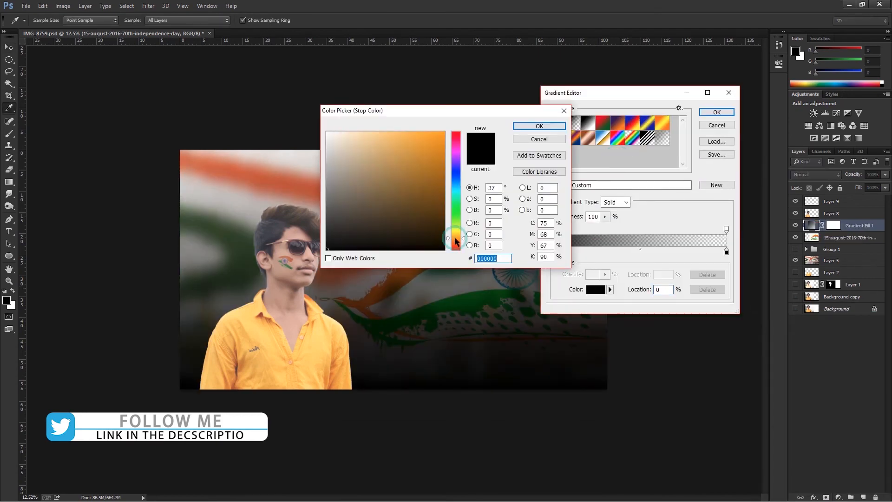
click(425, 150)
click(530, 131)
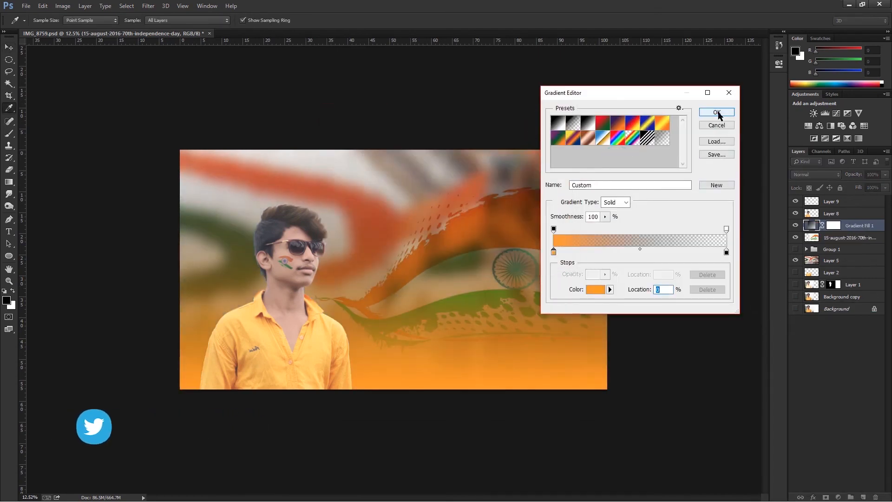
double_click(554, 251)
click(530, 131)
click(717, 112)
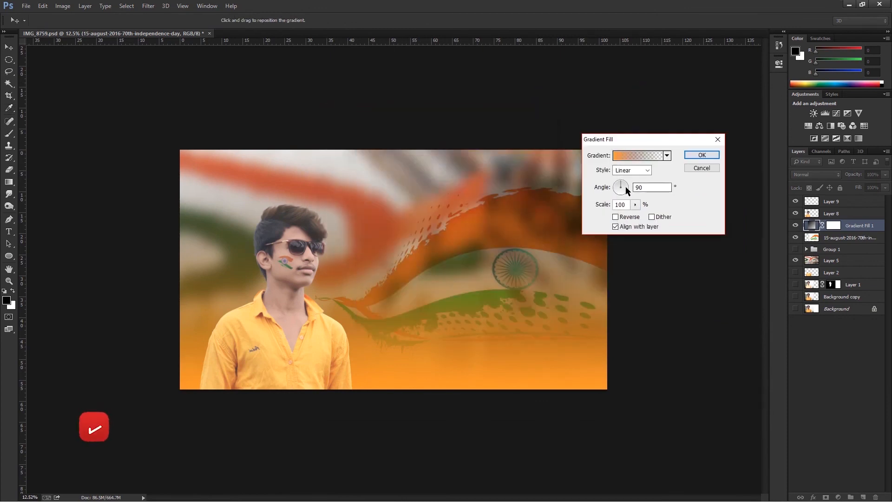
Set the gradient's angle to 180° and move its layer beneath the flag image layer.
click(619, 187)
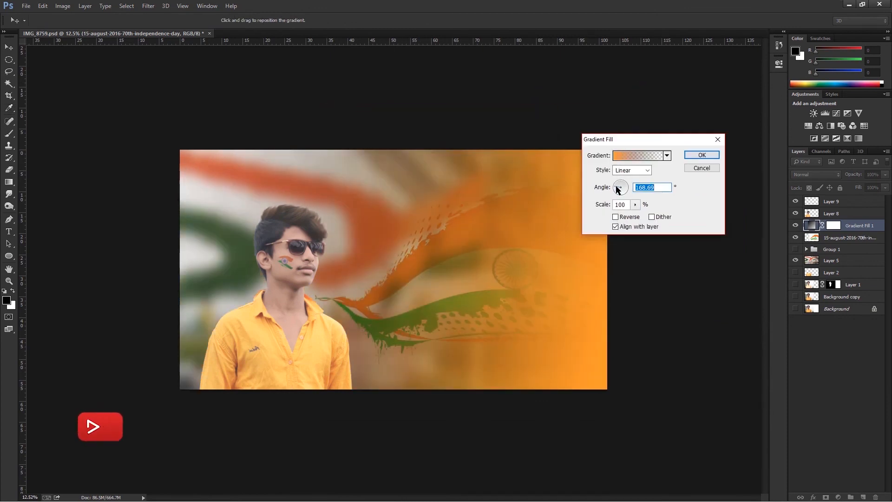
click(701, 155)
drag(812, 226, 814, 242)
Lower the gradient layer's opacity to 50% and its fill to 59%, and check the whole composite.
key(5)
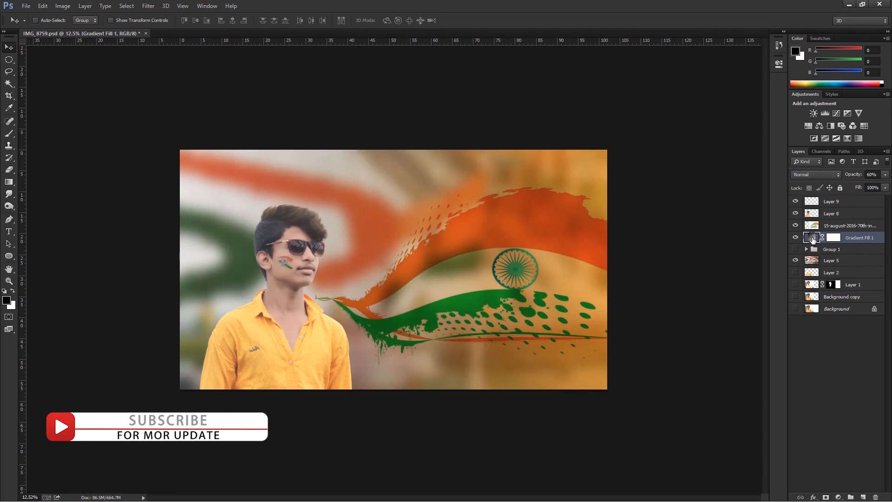
scroll(394, 270, down, 2)
click(826, 227)
click(857, 238)
click(886, 188)
drag(886, 198, 866, 198)
scroll(357, 260, down, 2)
scroll(359, 259, up, 3)
scroll(492, 267, down, 1)
scroll(581, 306, up, 1)
scroll(415, 280, down, 3)
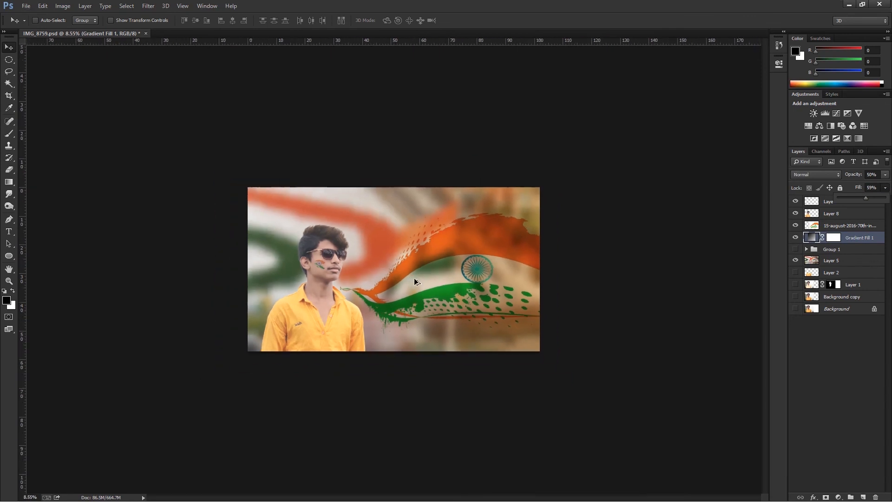
Adjust the Levels of the flag image layer, lightening its midtones and pulling the black and white input points inward.
scroll(415, 280, up, 2)
scroll(415, 280, up, 1)
scroll(416, 281, down, 1)
right_click(478, 250)
click(481, 254)
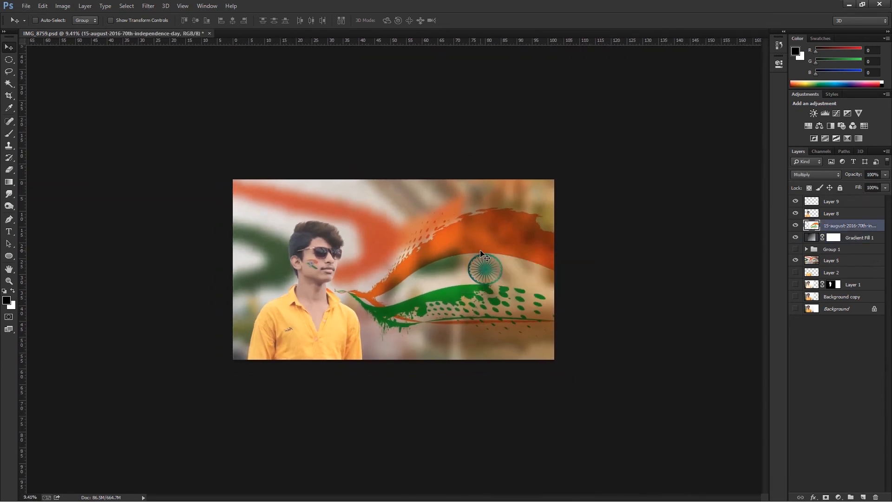
key(ctrl+l)
drag(594, 227, 604, 228)
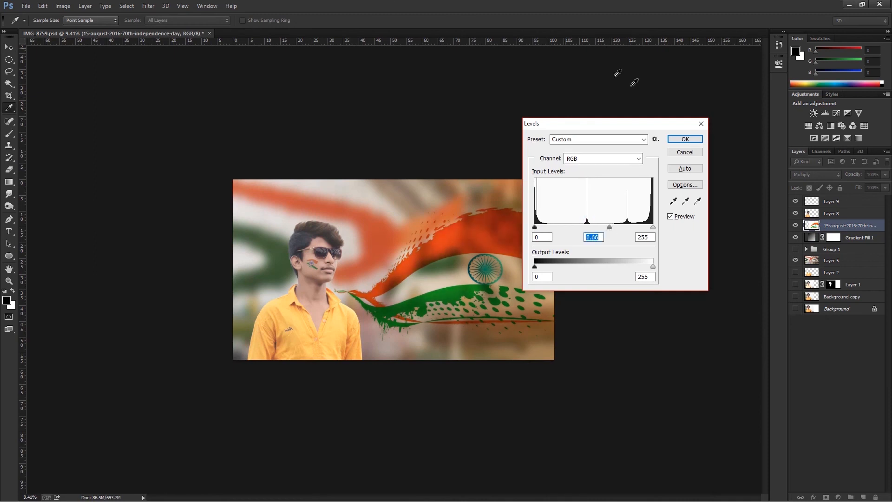
drag(610, 124, 679, 132)
drag(679, 236, 649, 236)
drag(721, 237, 713, 238)
drag(604, 237, 610, 237)
click(757, 146)
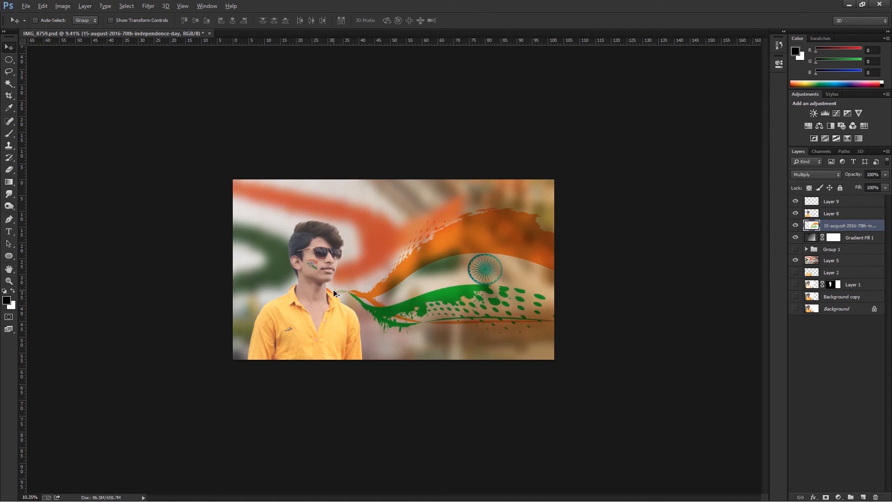
Create a merged copy of all visible layers at the top of the layer stack.
scroll(339, 262, up, 2)
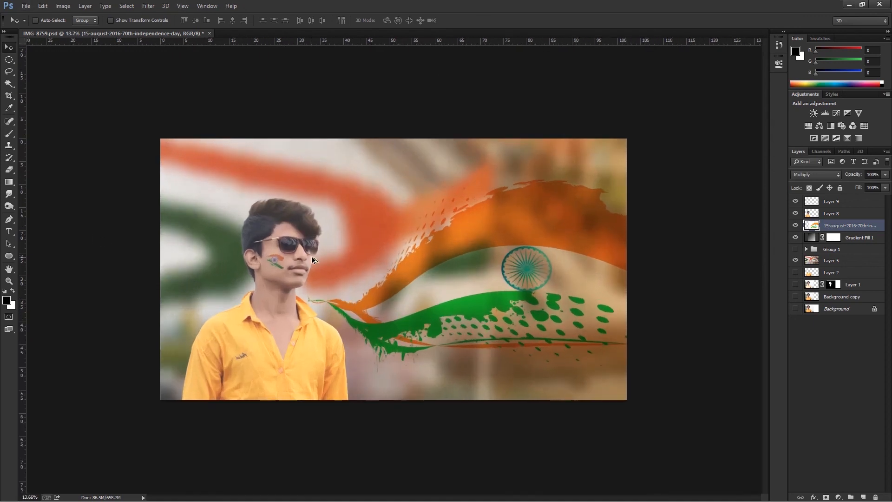
scroll(312, 256, down, 1)
click(832, 213)
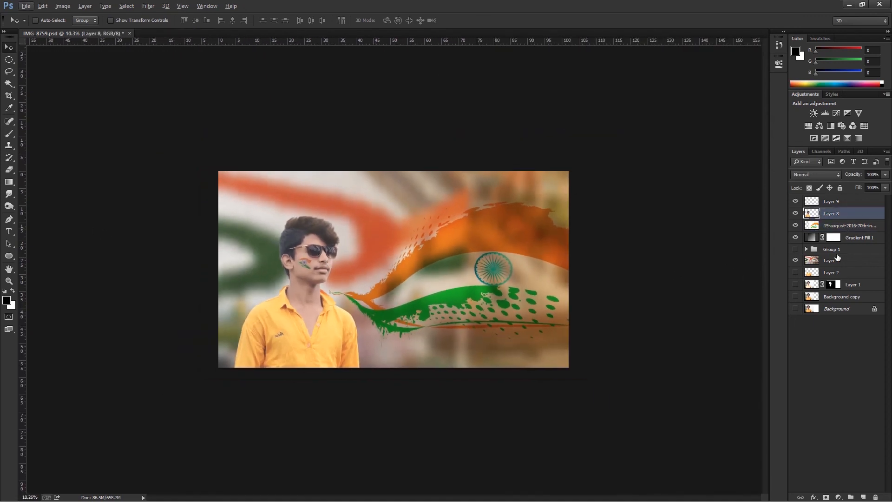
key(ctrl+alt+shift+e)
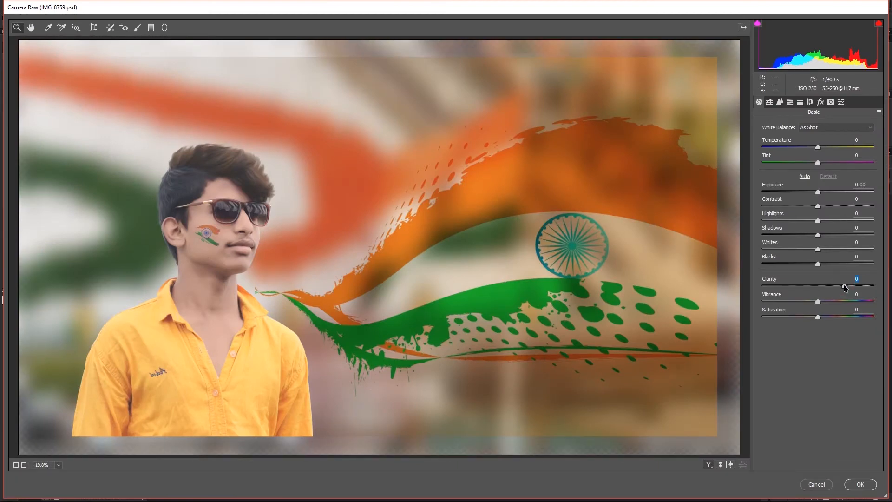
In Camera Raw, set the merged layer's Contrast to -11, Shadows +14, Whites -13, Blacks -6, Clarity +66, Vibrance +22 and Saturation +18.
drag(843, 285, 855, 286)
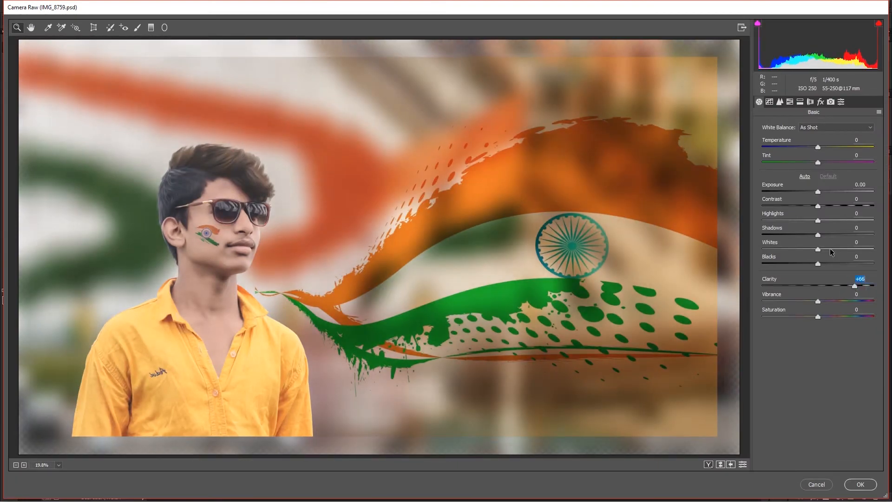
drag(810, 249, 814, 264)
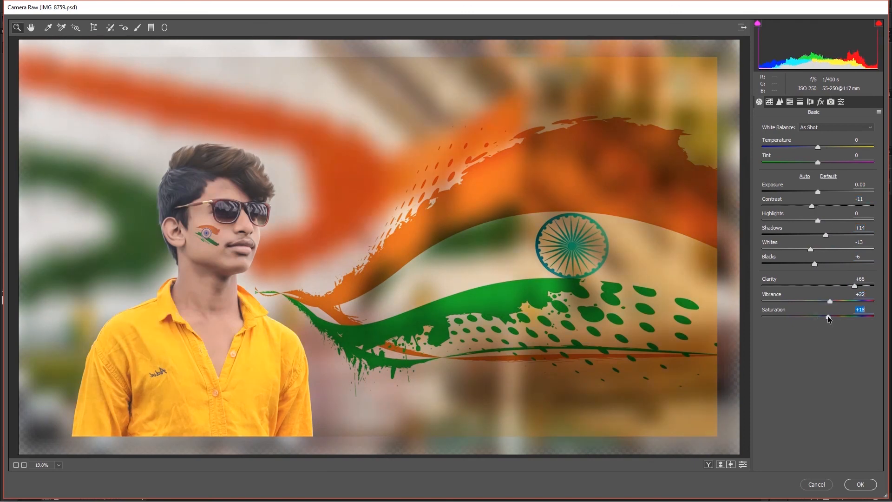
Set Camera Calibration to red saturation -14, green hue +9, green saturation +15 and blue hue -4, and apply the Camera Raw filter.
click(831, 101)
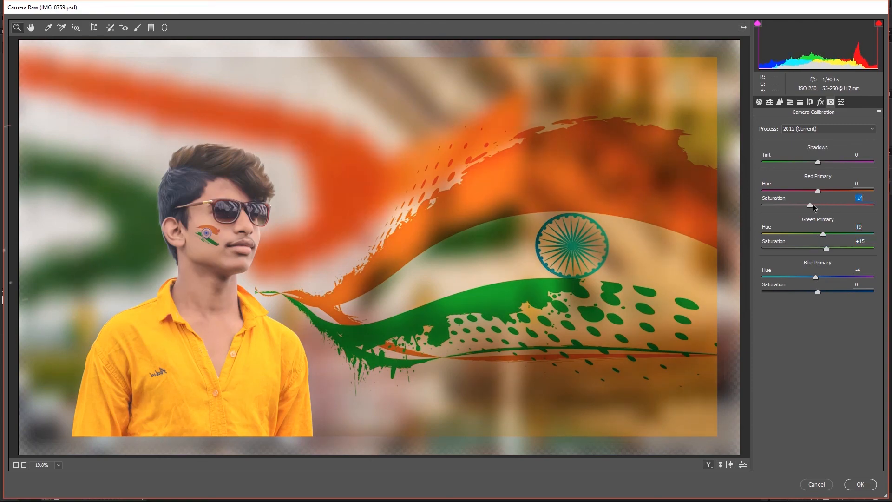
click(860, 485)
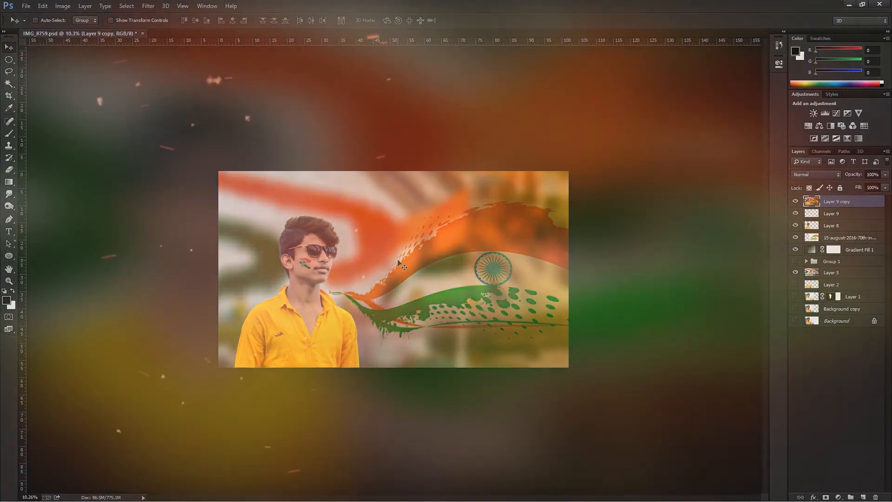